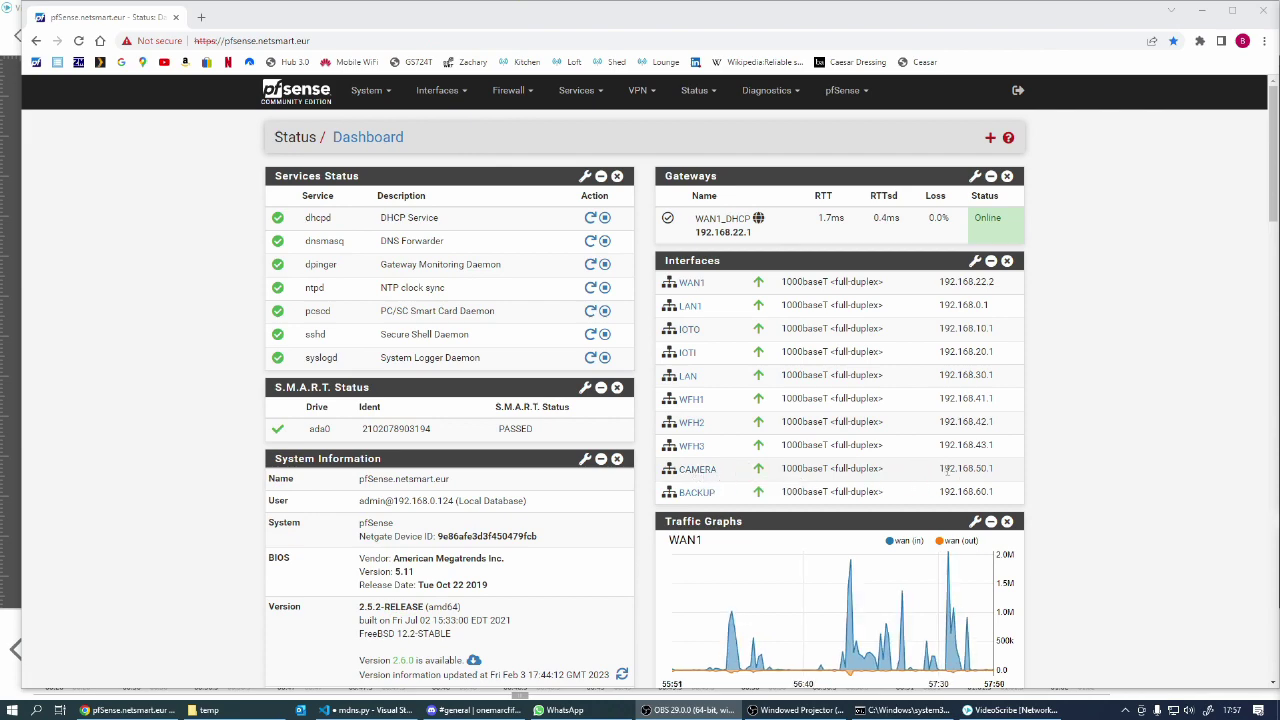
Open the Camera interface's DHCP server settings and copy all of its DHCP static mappings.
{"action": "left_click", "coordinate": [720, 471]}
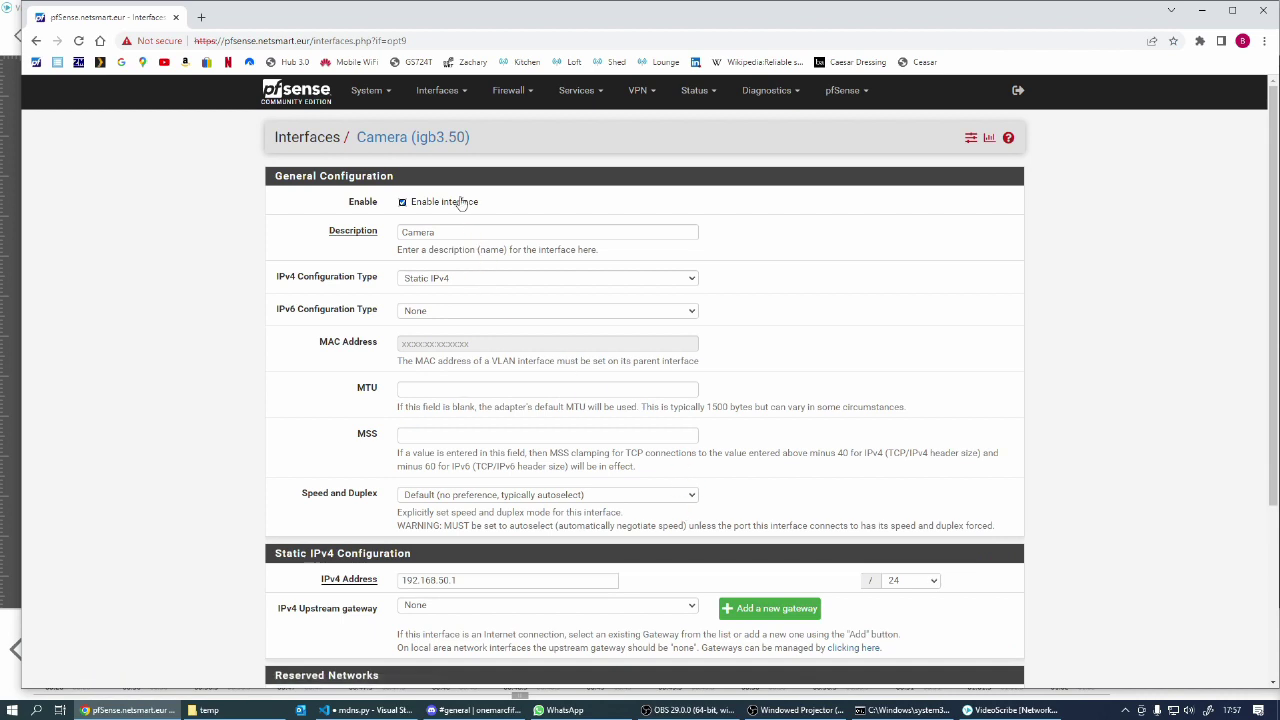
{"action": "left_click", "coordinate": [577, 92]}
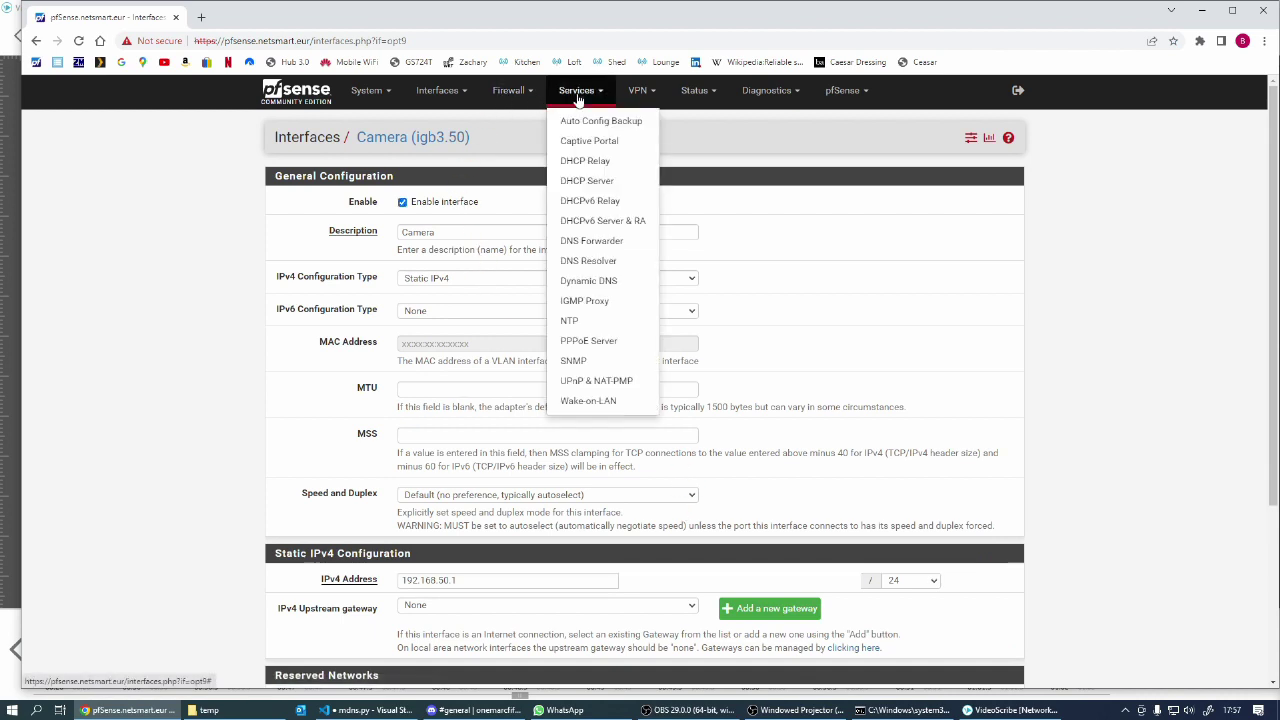
{"action": "left_click", "coordinate": [587, 183]}
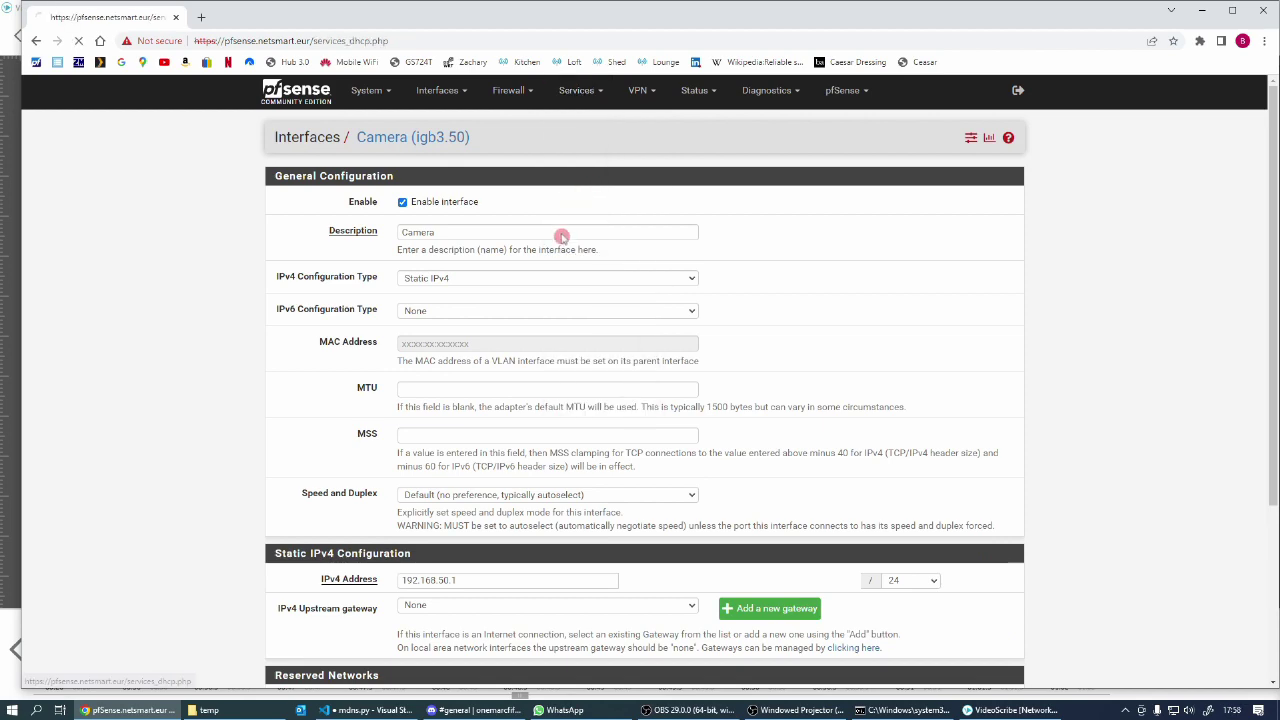
{"action": "left_click", "coordinate": [683, 185]}
{"action": "scroll", "coordinate": [590, 434], "scroll_direction": "down", "scroll_amount": 4}
{"action": "scroll", "coordinate": [590, 434], "scroll_direction": "down", "scroll_amount": 12}
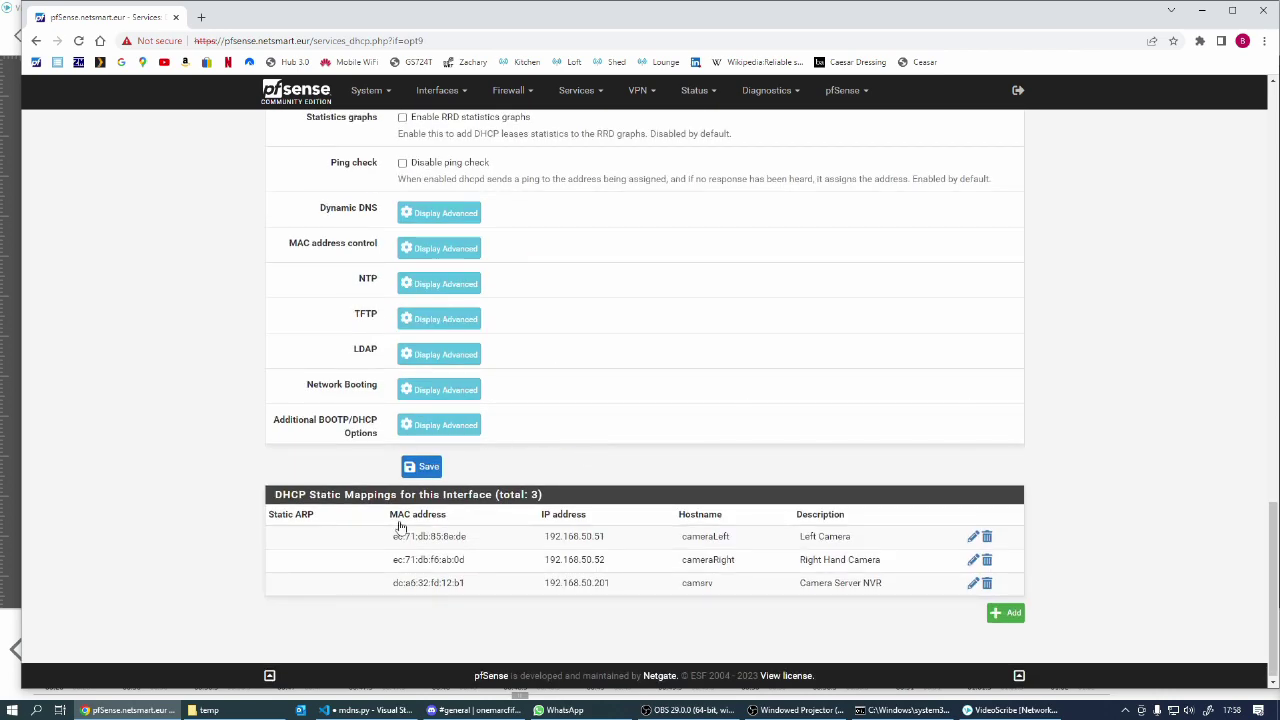
{"action": "left_click_drag", "start_coordinate": [395, 536], "coordinate": [916, 594]}
{"action": "key", "text": "ctrl+c"}
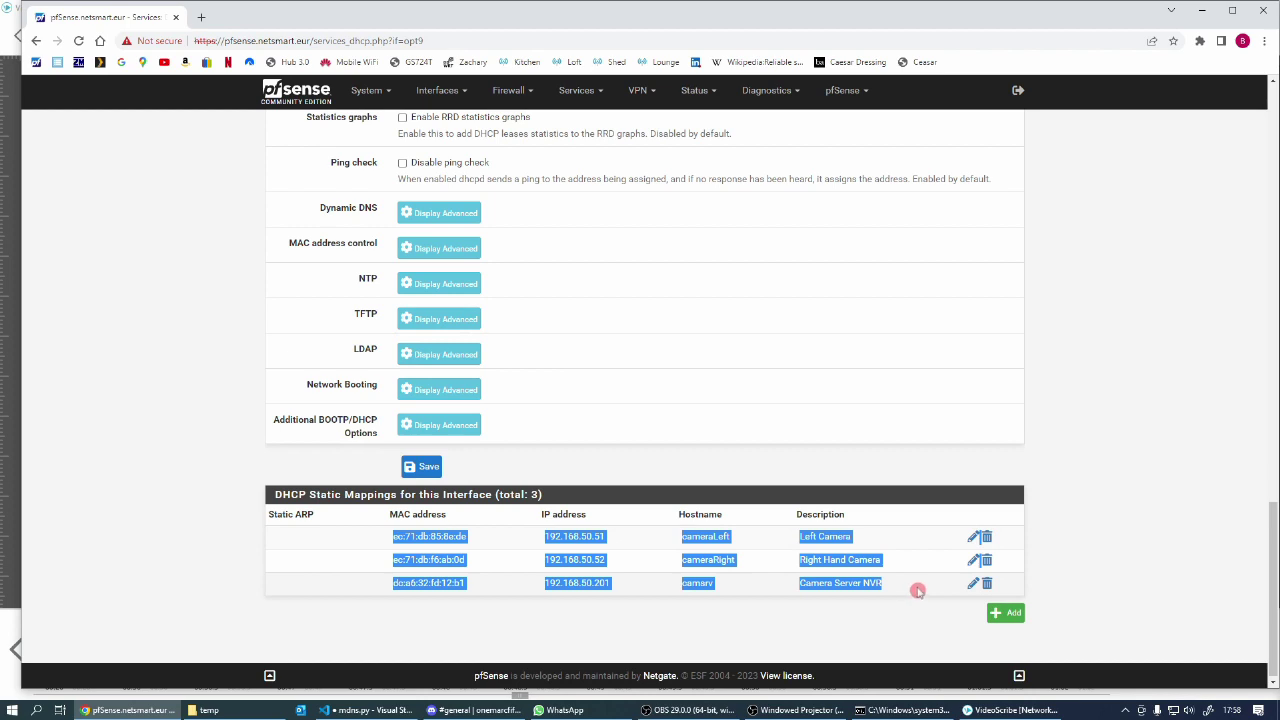
Switch to Notepad, paste the copied camera mappings into a blank document, and move its window out of the way.
{"action": "left_click", "coordinate": [12, 710]}
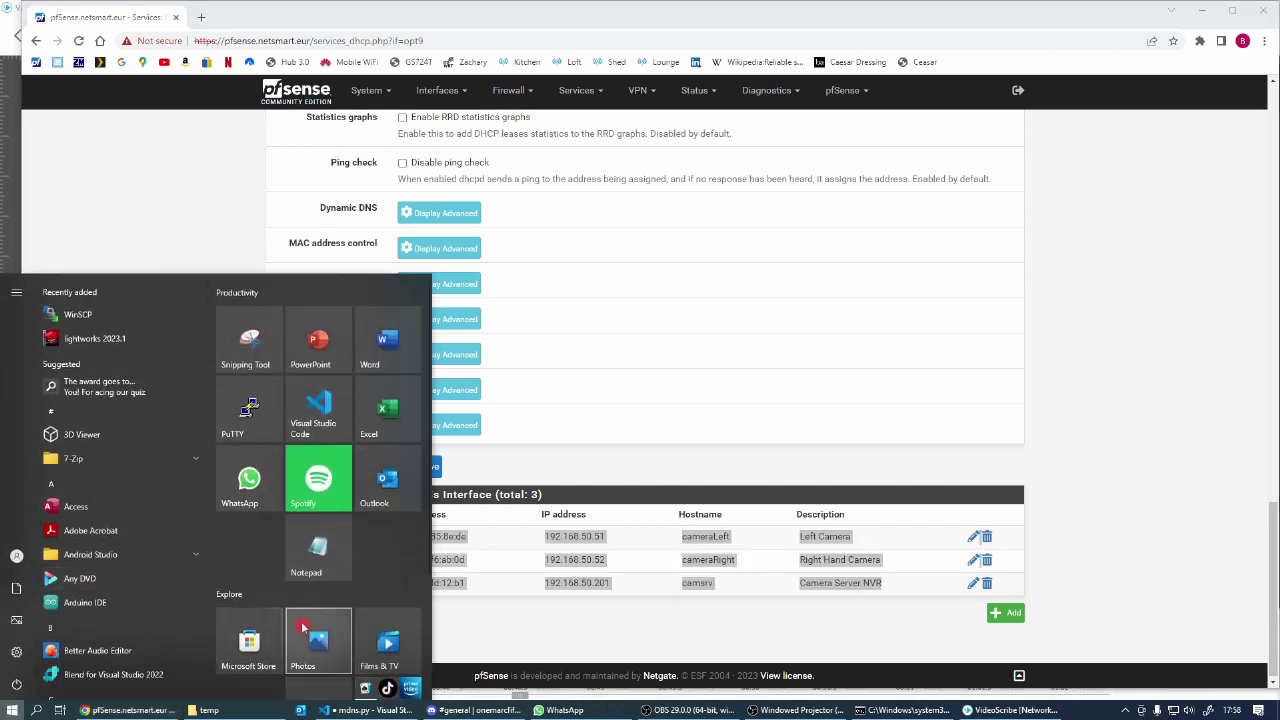
{"action": "scroll", "coordinate": [310, 590], "scroll_direction": "down", "scroll_amount": 2}
{"action": "left_click", "coordinate": [324, 408]}
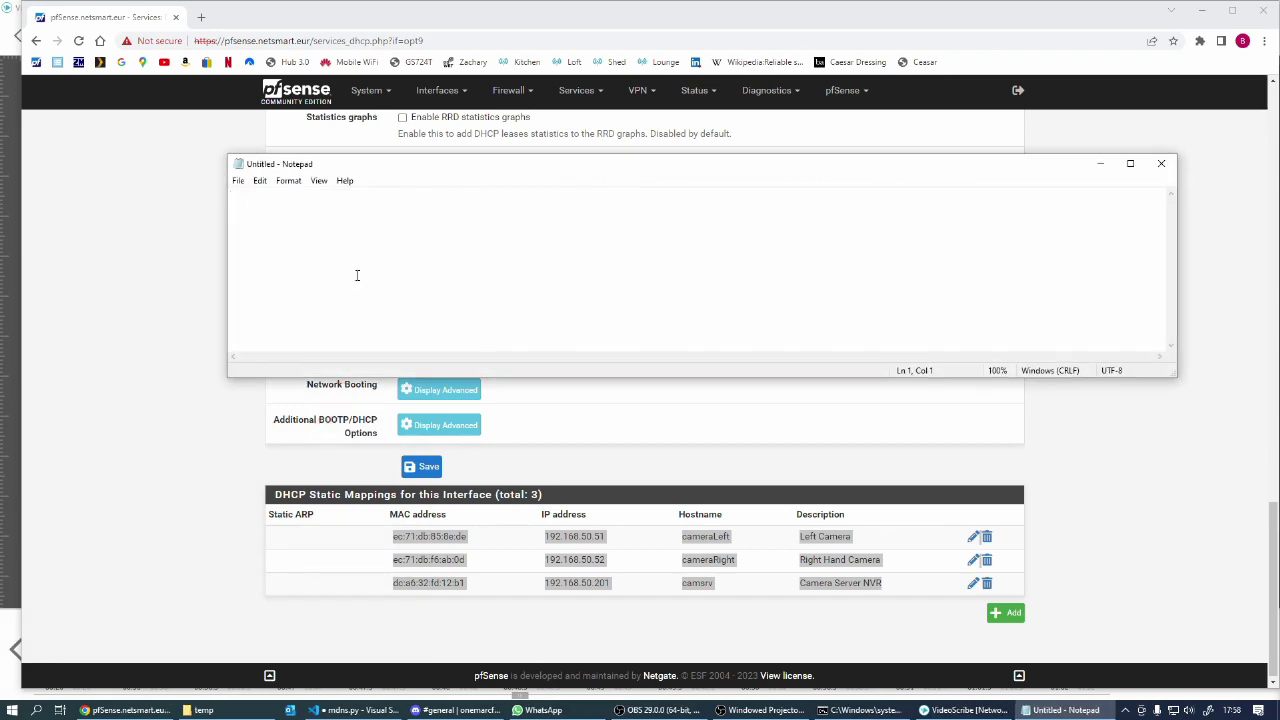
{"action": "key", "text": "ctrl+v"}
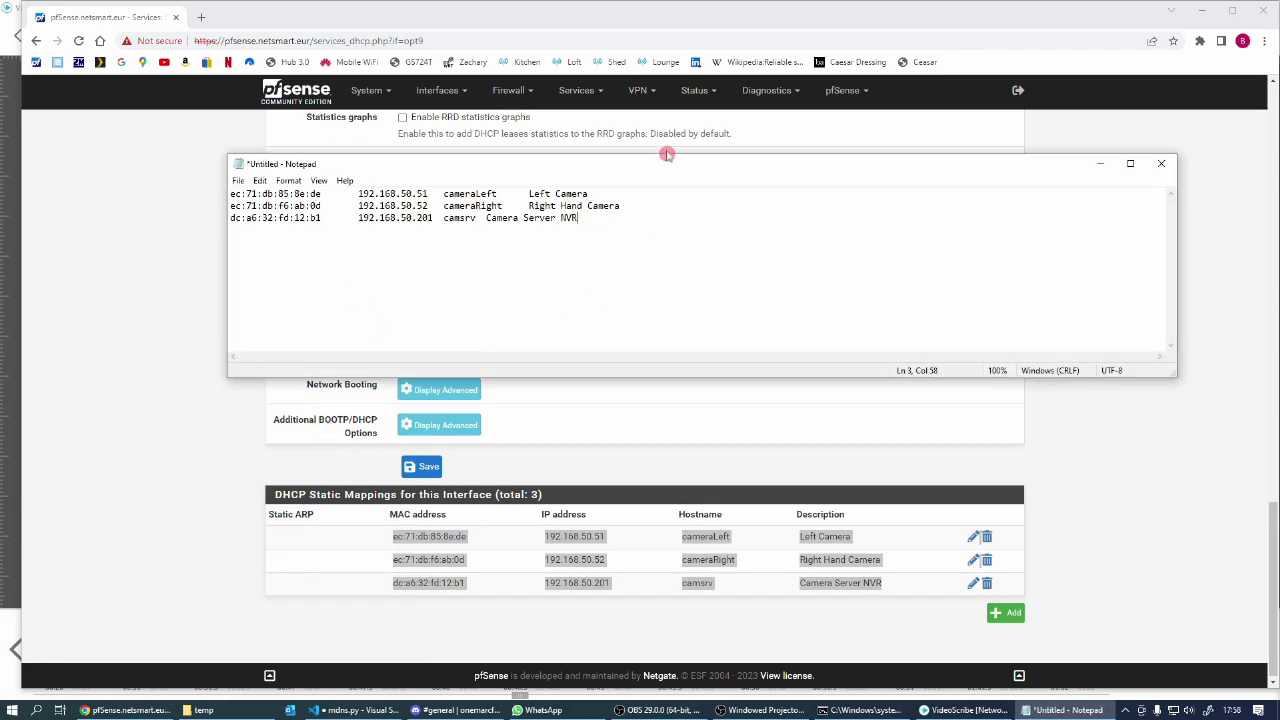
{"action": "left_click_drag", "start_coordinate": [663, 164], "coordinate": [0, 150]}
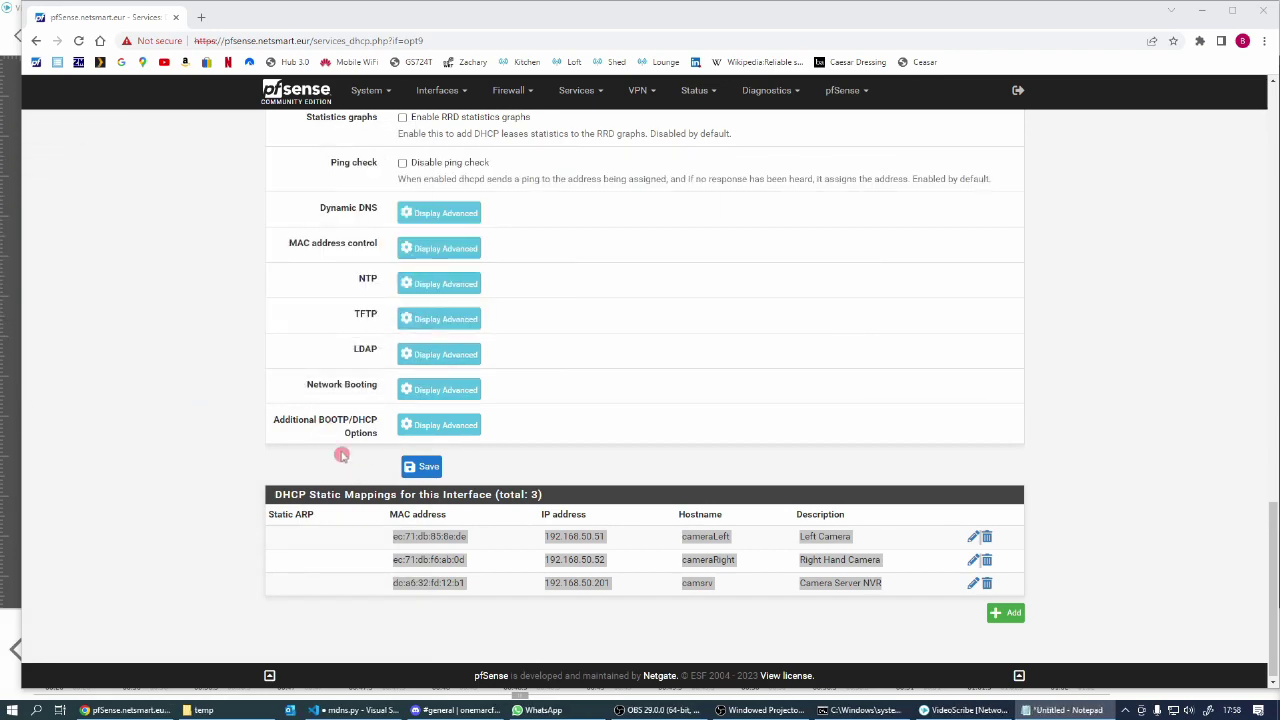
Delete the Camera interface from the pfSense interface assignments.
{"action": "scroll", "coordinate": [262, 437], "scroll_direction": "up", "scroll_amount": 15}
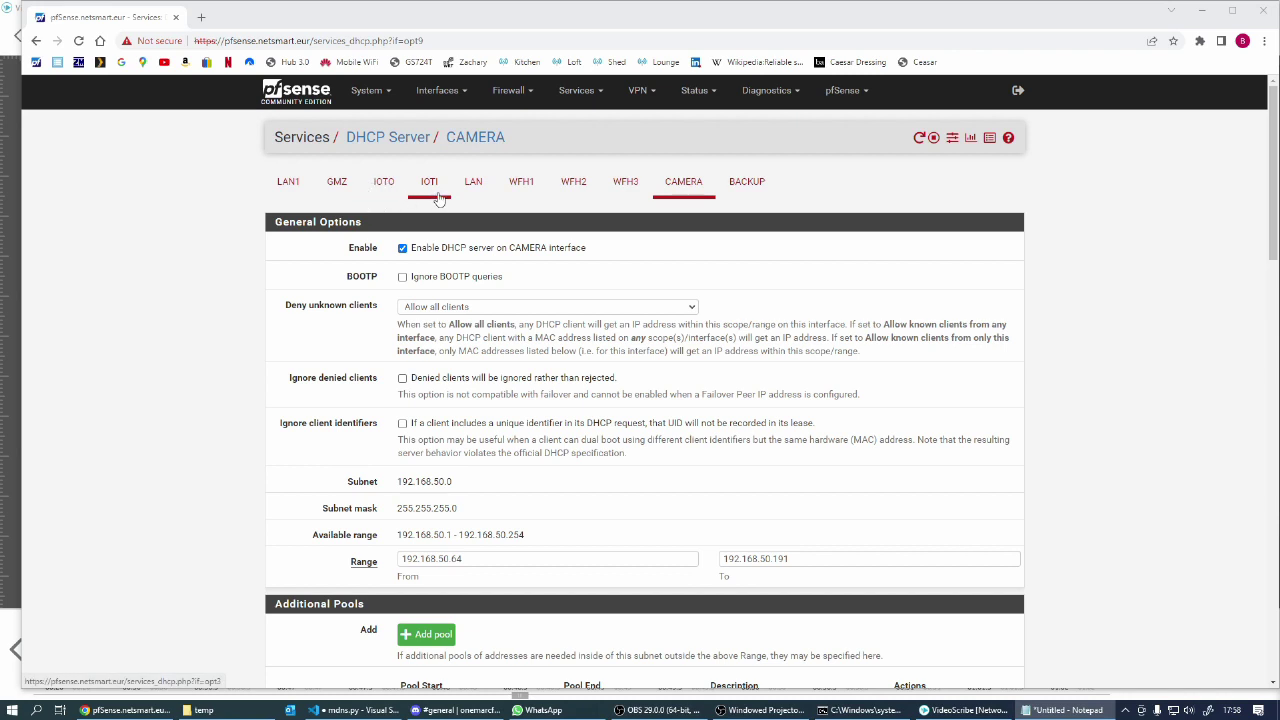
{"action": "left_click", "coordinate": [437, 90]}
{"action": "left_click", "coordinate": [450, 121]}
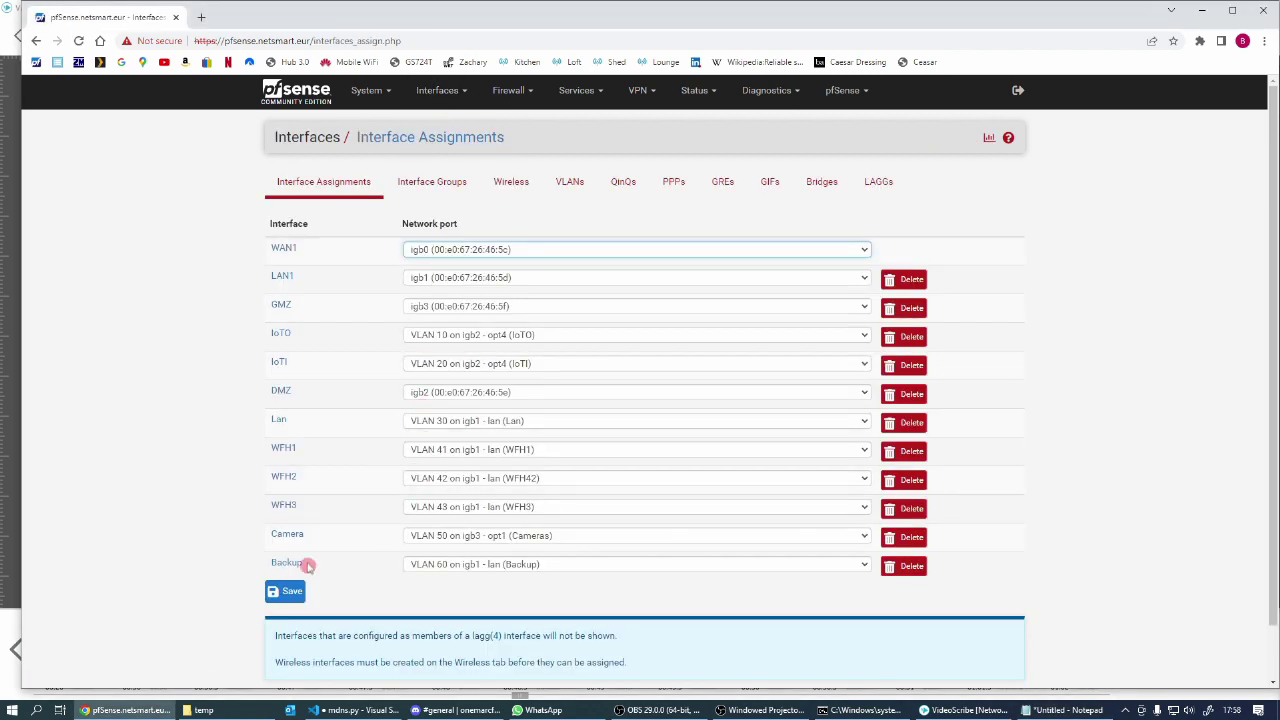
{"action": "left_click", "coordinate": [905, 541]}
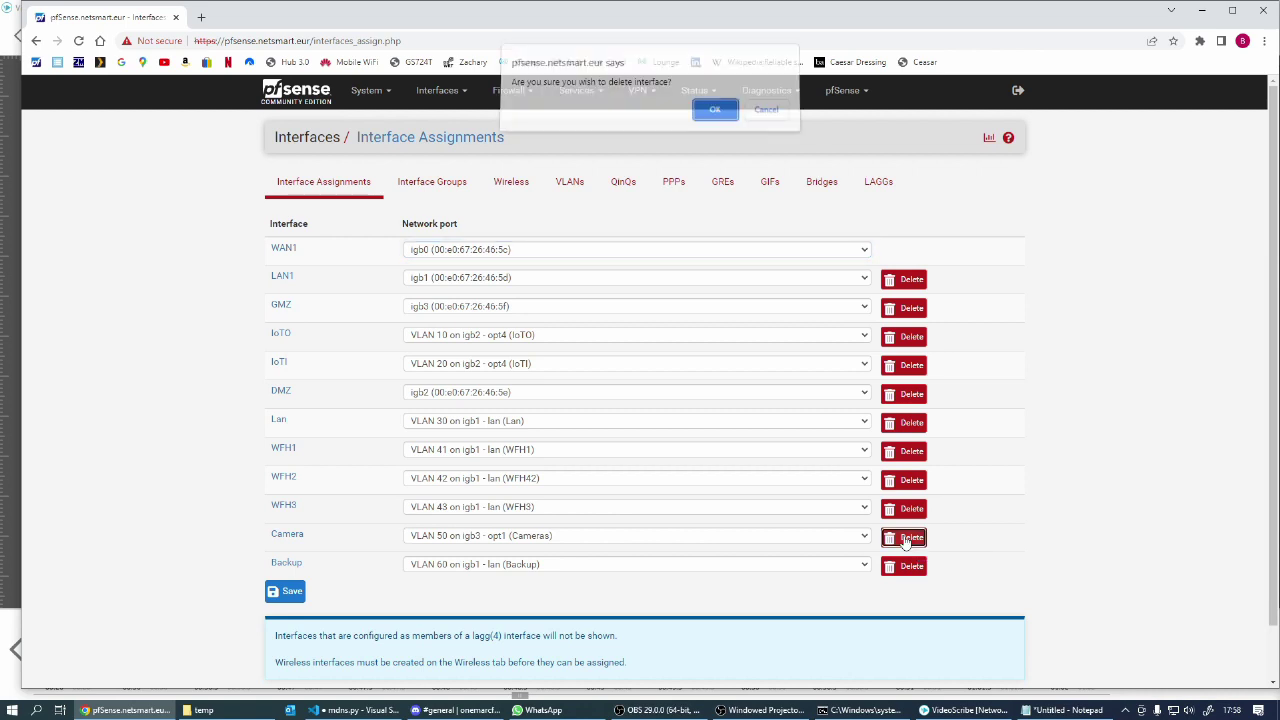
{"action": "left_click", "coordinate": [717, 116]}
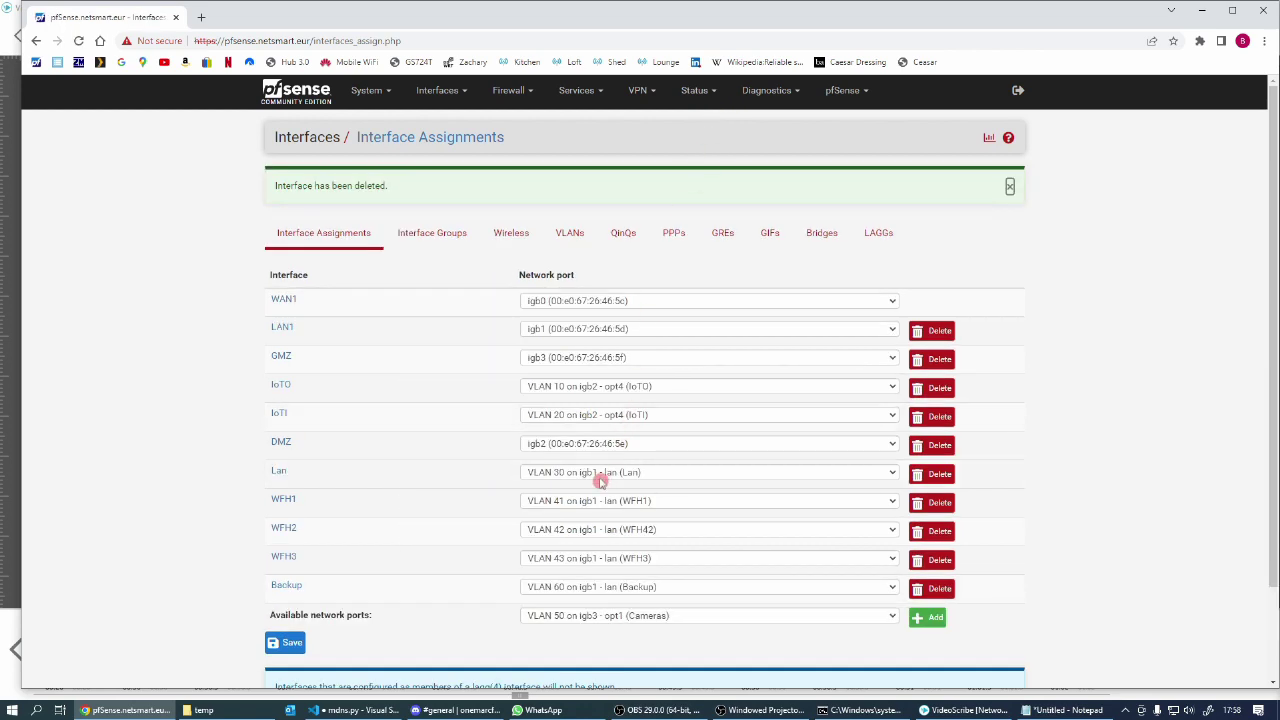
Check the configuration of the Cameras VLAN with tag 50 and delete that VLAN.
{"action": "left_click", "coordinate": [569, 233]}
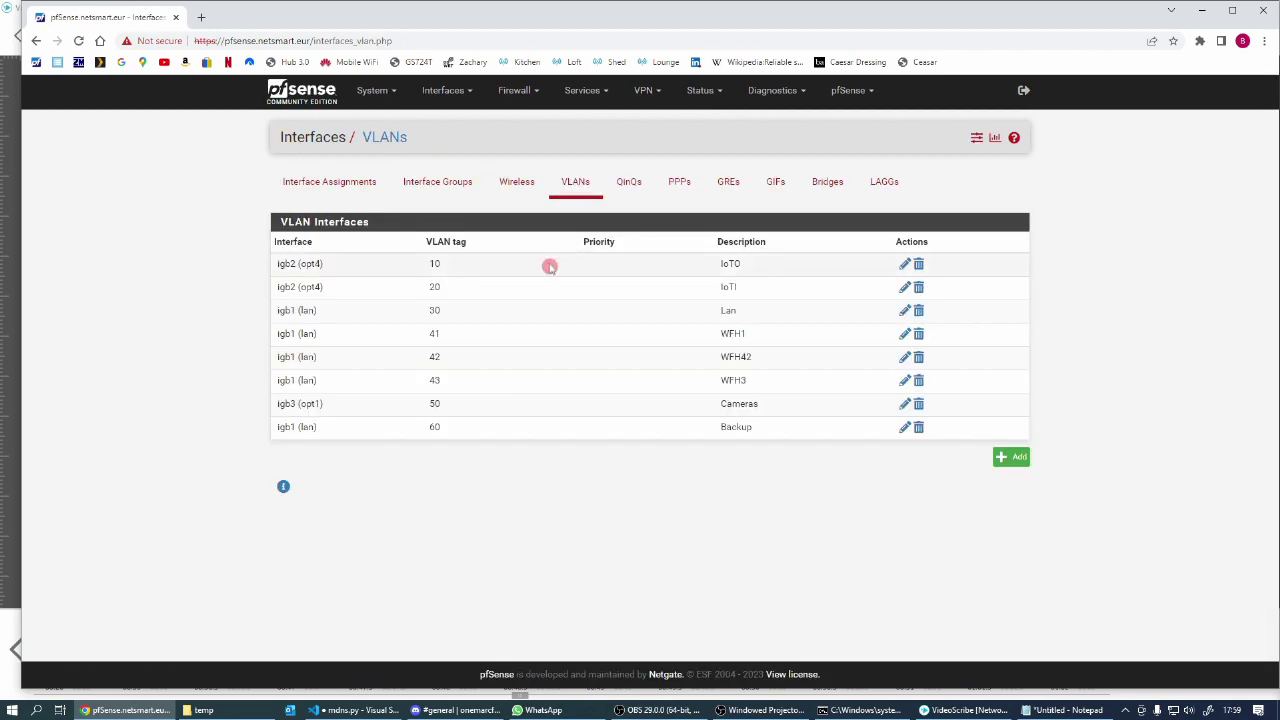
{"action": "left_click", "coordinate": [905, 405]}
{"action": "left_click", "coordinate": [515, 409]}
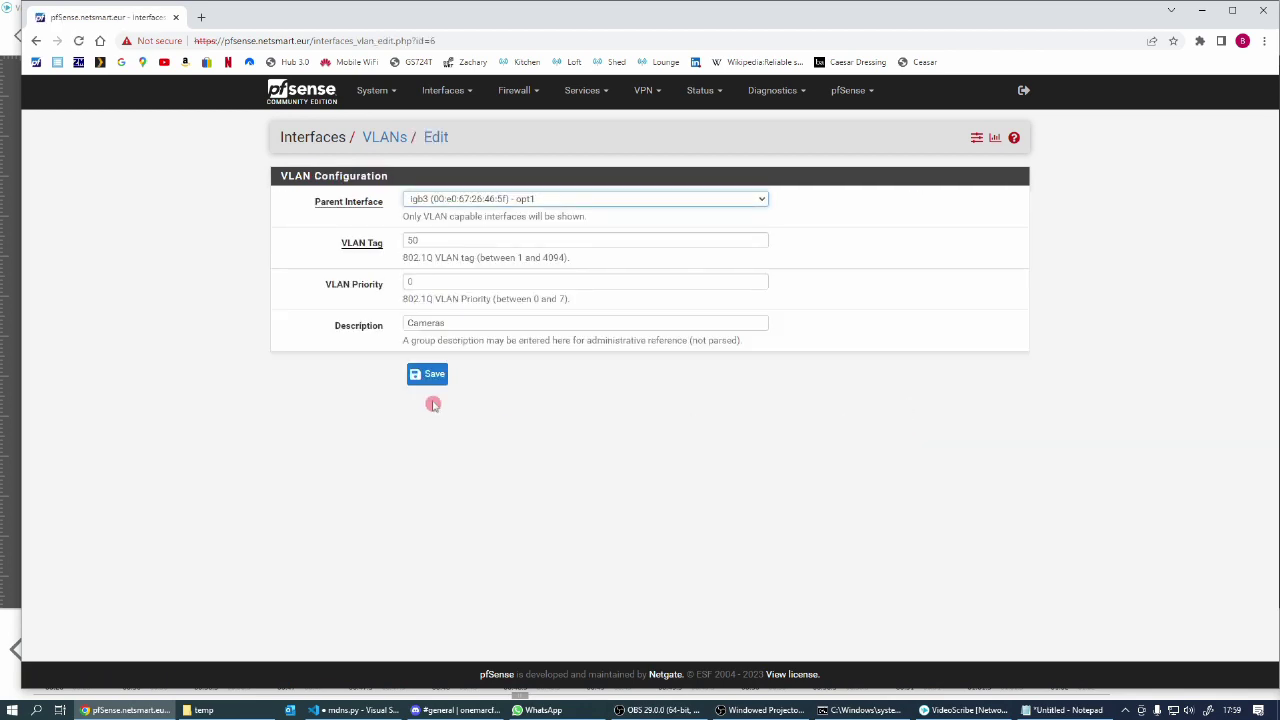
{"action": "left_click", "coordinate": [267, 129]}
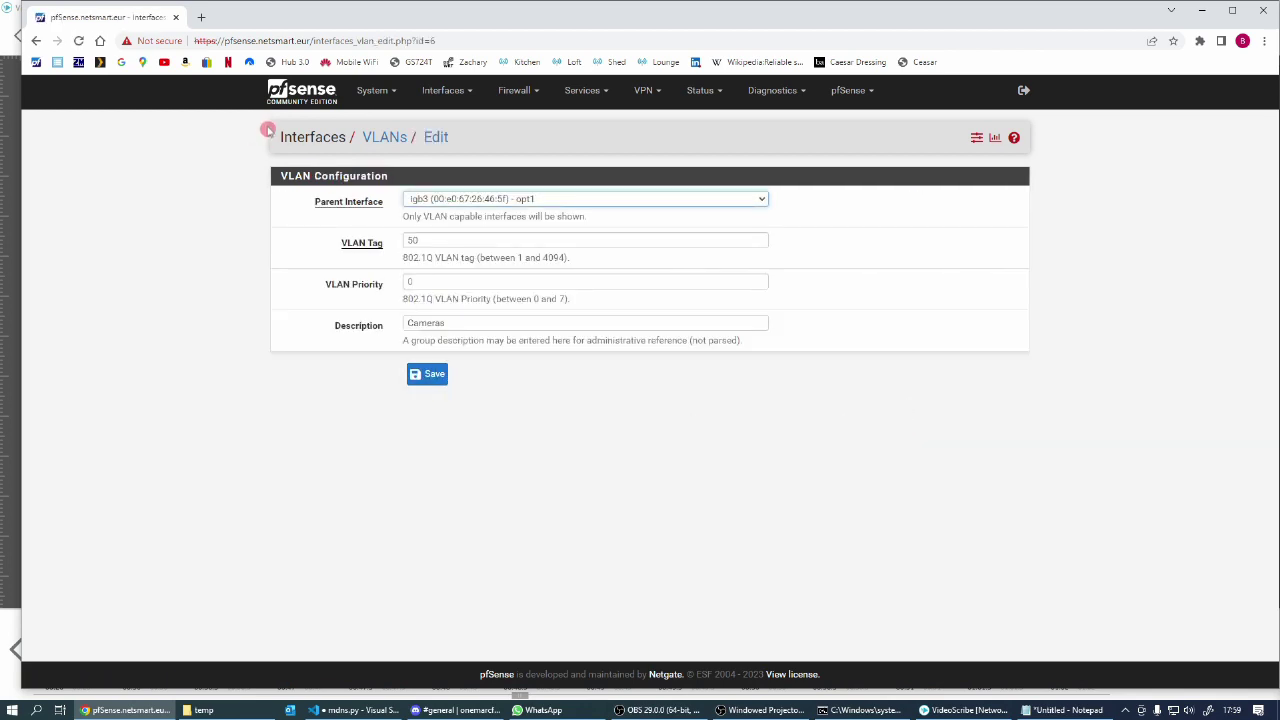
{"action": "left_click", "coordinate": [390, 138]}
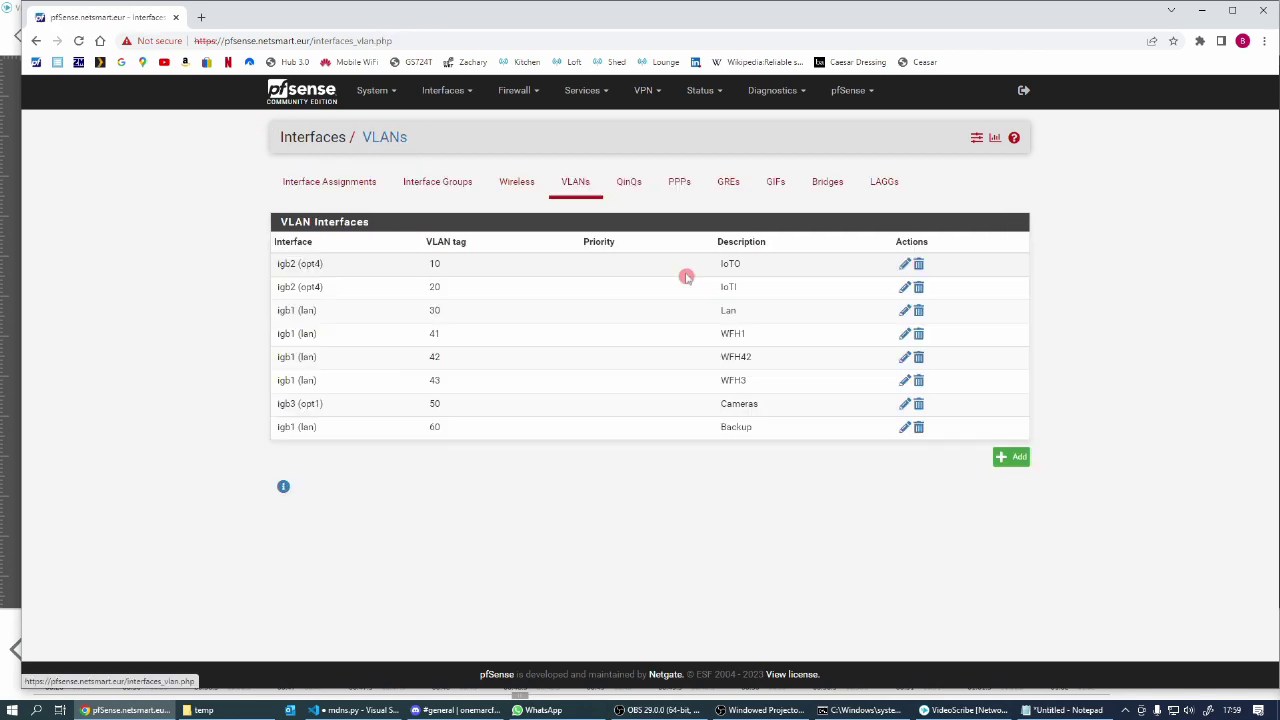
{"action": "left_click", "coordinate": [919, 405]}
{"action": "left_click", "coordinate": [715, 117]}
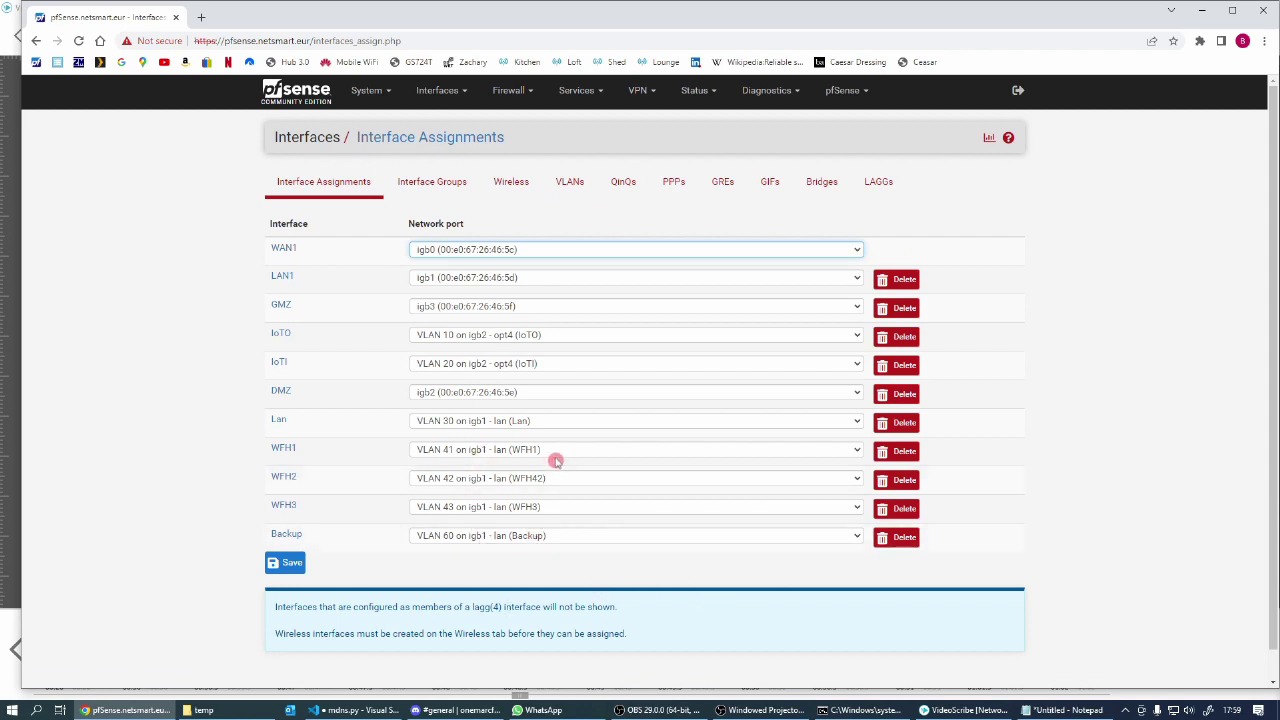
Try to save the GMZ interface with the description Cameras and the static IPv4 address 192.158.50.1.
{"action": "left_click", "coordinate": [281, 306]}
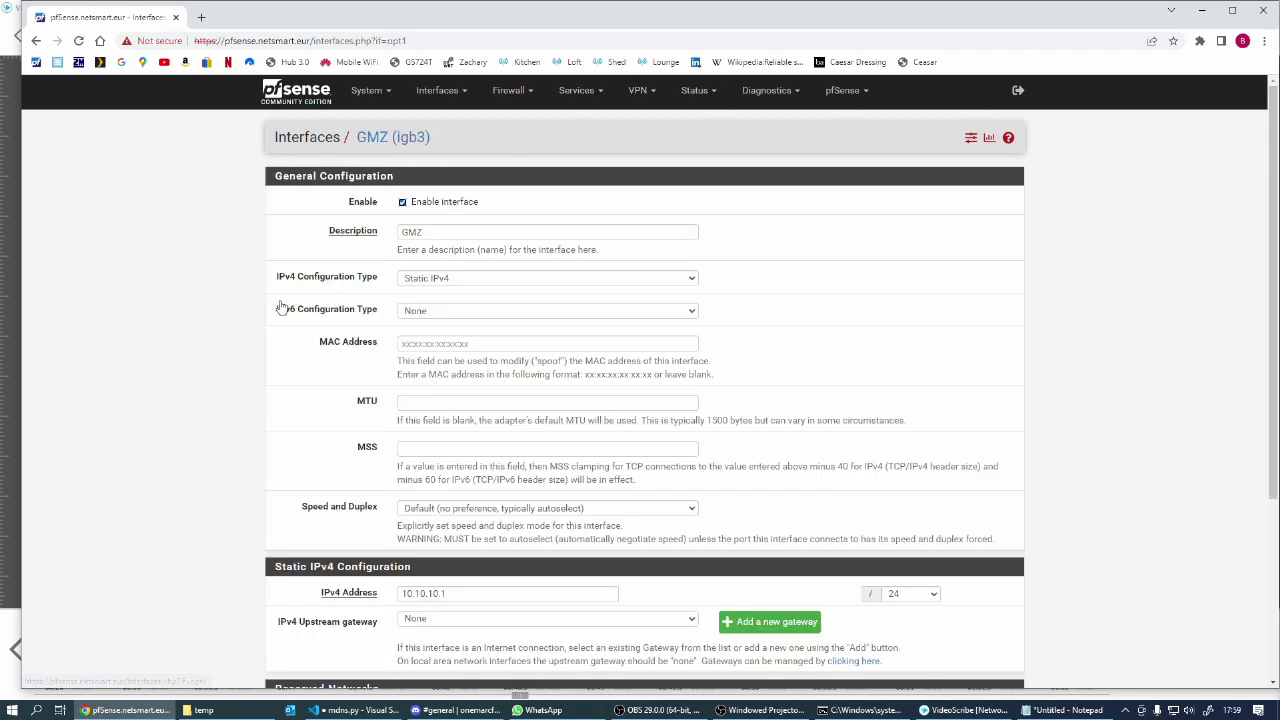
{"action": "double_click", "coordinate": [403, 236]}
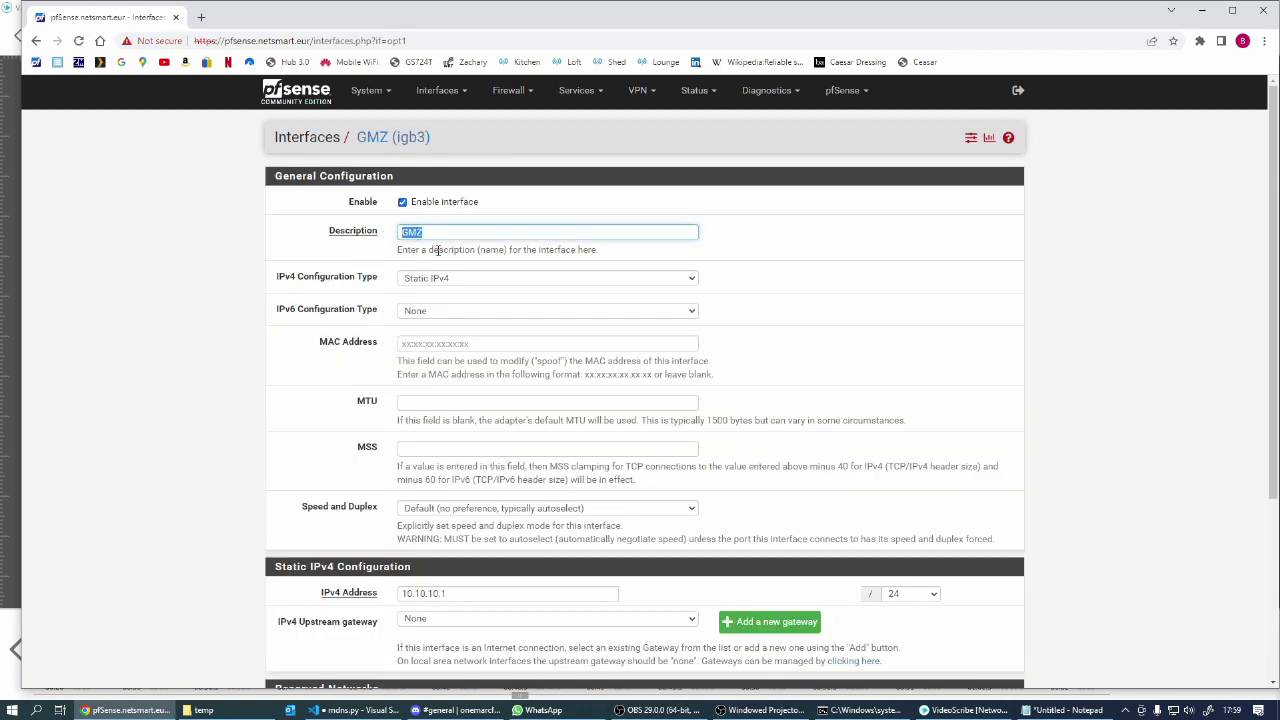
{"action": "type", "text": "C"}
{"action": "scroll", "coordinate": [445, 360], "scroll_direction": "down", "scroll_amount": 2}
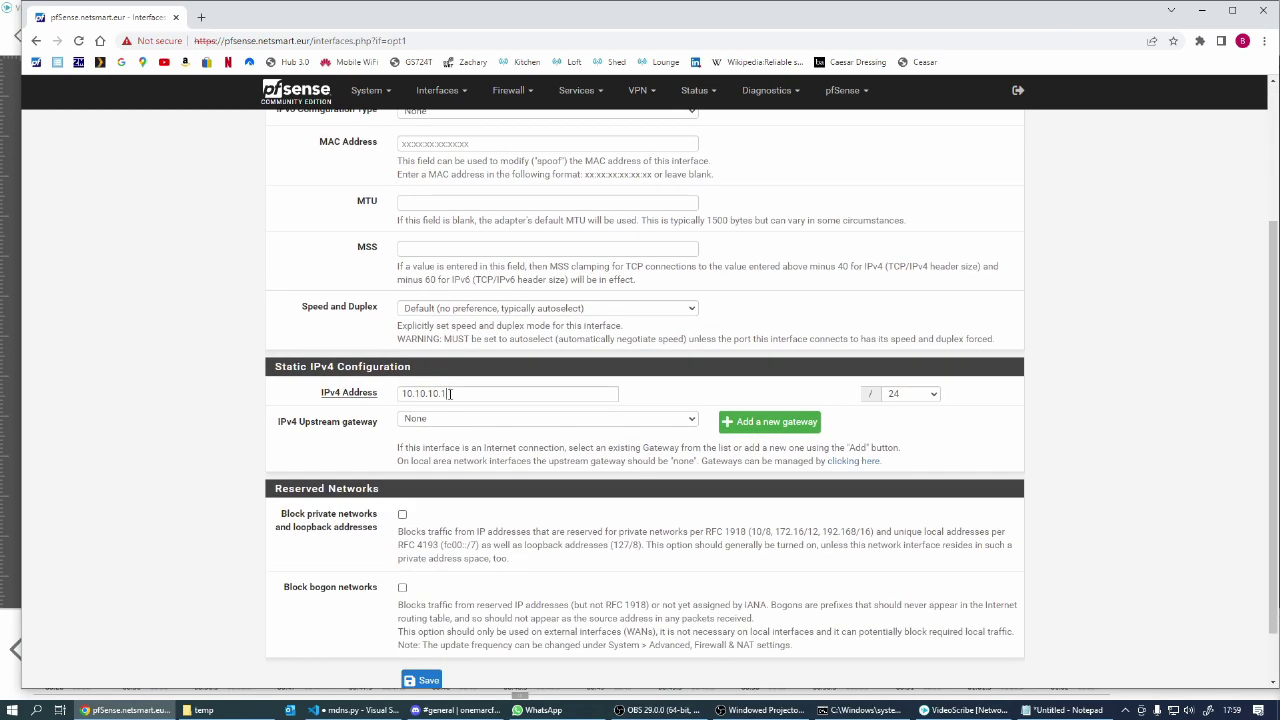
{"action": "left_click", "coordinate": [373, 392]}
{"action": "type", "text": "192.158.50"}
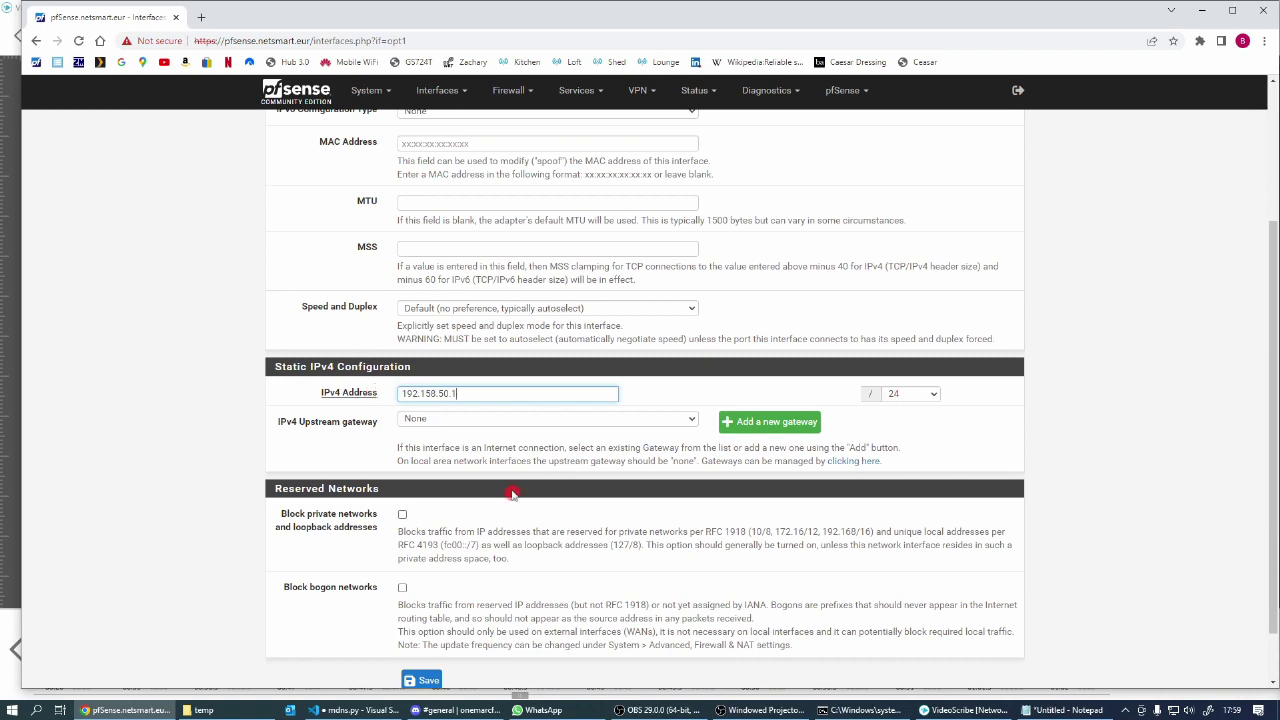
{"action": "scroll", "coordinate": [512, 494], "scroll_direction": "down", "scroll_amount": 1}
{"action": "scroll", "coordinate": [512, 494], "scroll_direction": "down", "scroll_amount": 1}
{"action": "left_click", "coordinate": [421, 616]}
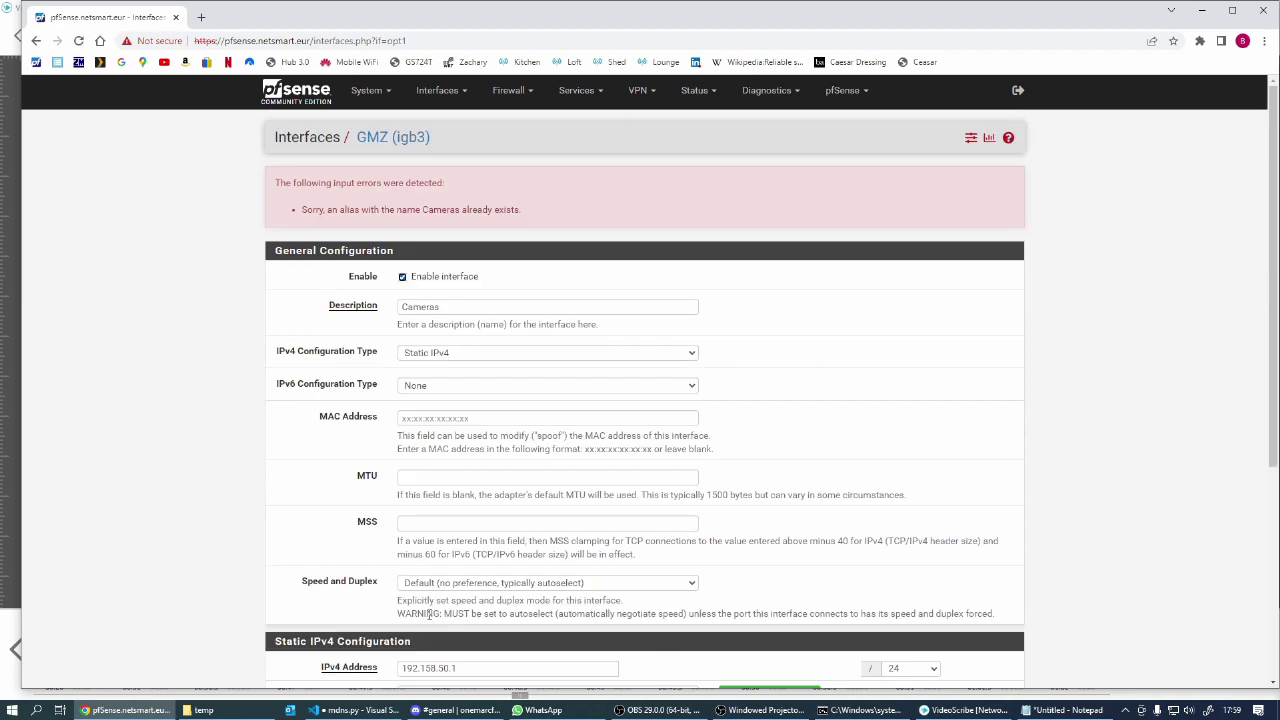
Set the interface description to Camera, save the interface, apply the changes, and review its settings.
{"action": "left_click", "coordinate": [451, 307]}
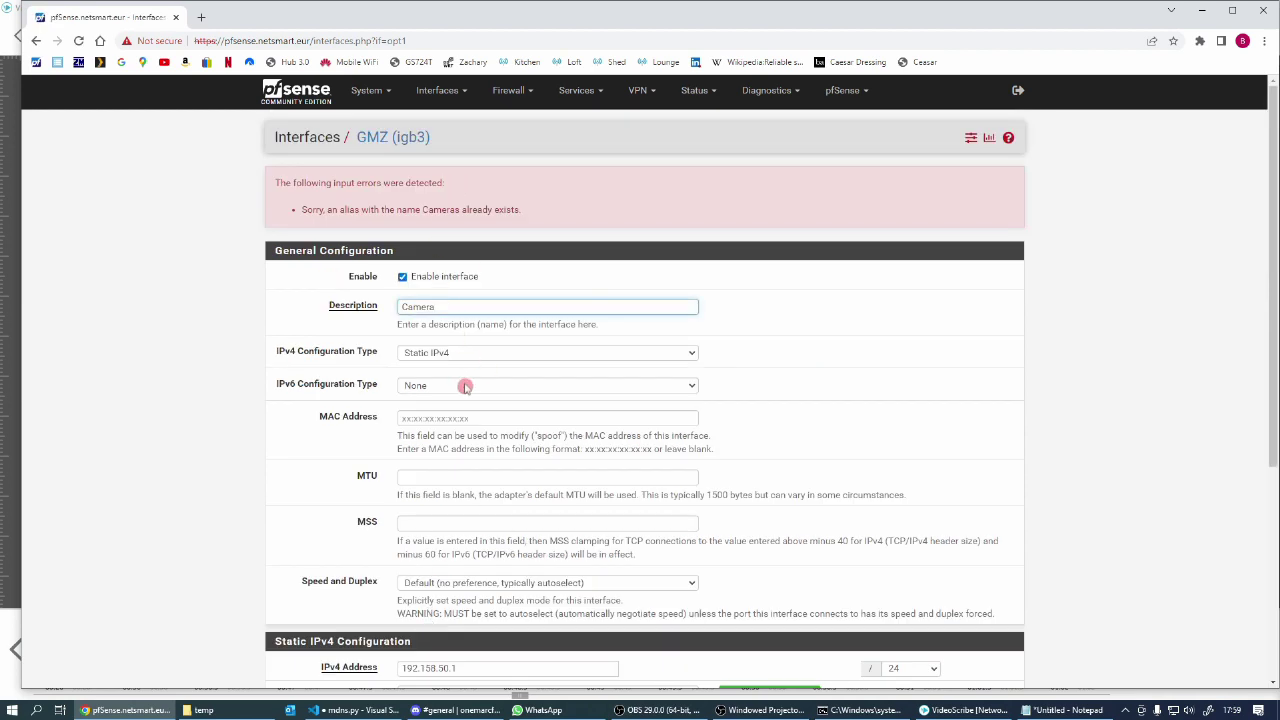
{"action": "scroll", "coordinate": [470, 387], "scroll_direction": "down", "scroll_amount": 4}
{"action": "left_click", "coordinate": [421, 617]}
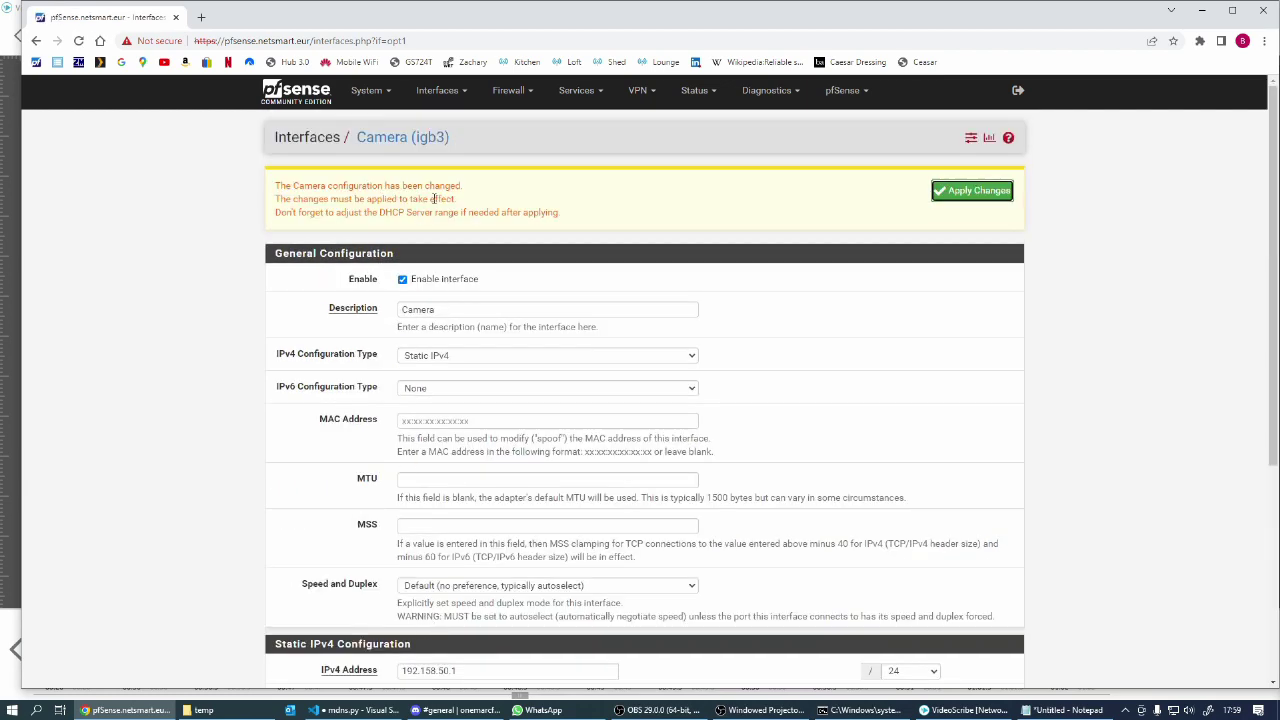
{"action": "left_click", "coordinate": [975, 195]}
{"action": "scroll", "coordinate": [700, 451], "scroll_direction": "down", "scroll_amount": 5}
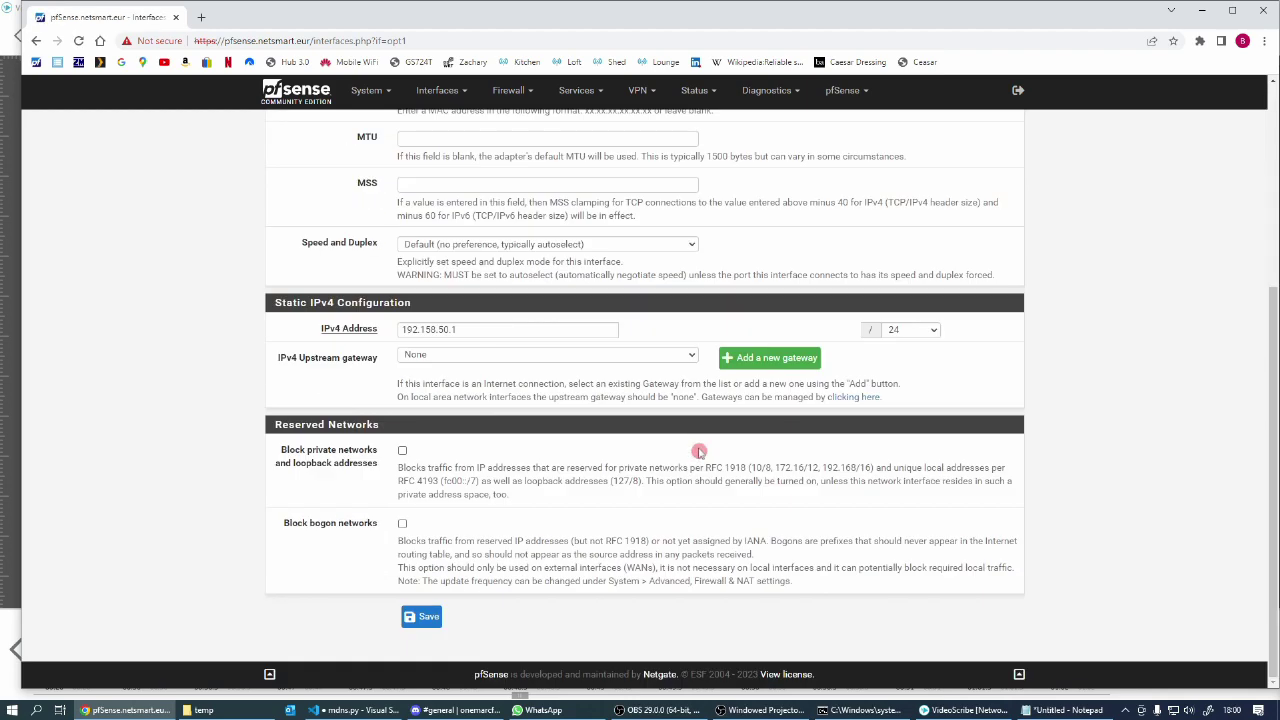
{"action": "scroll", "coordinate": [700, 451], "scroll_direction": "up", "scroll_amount": 3}
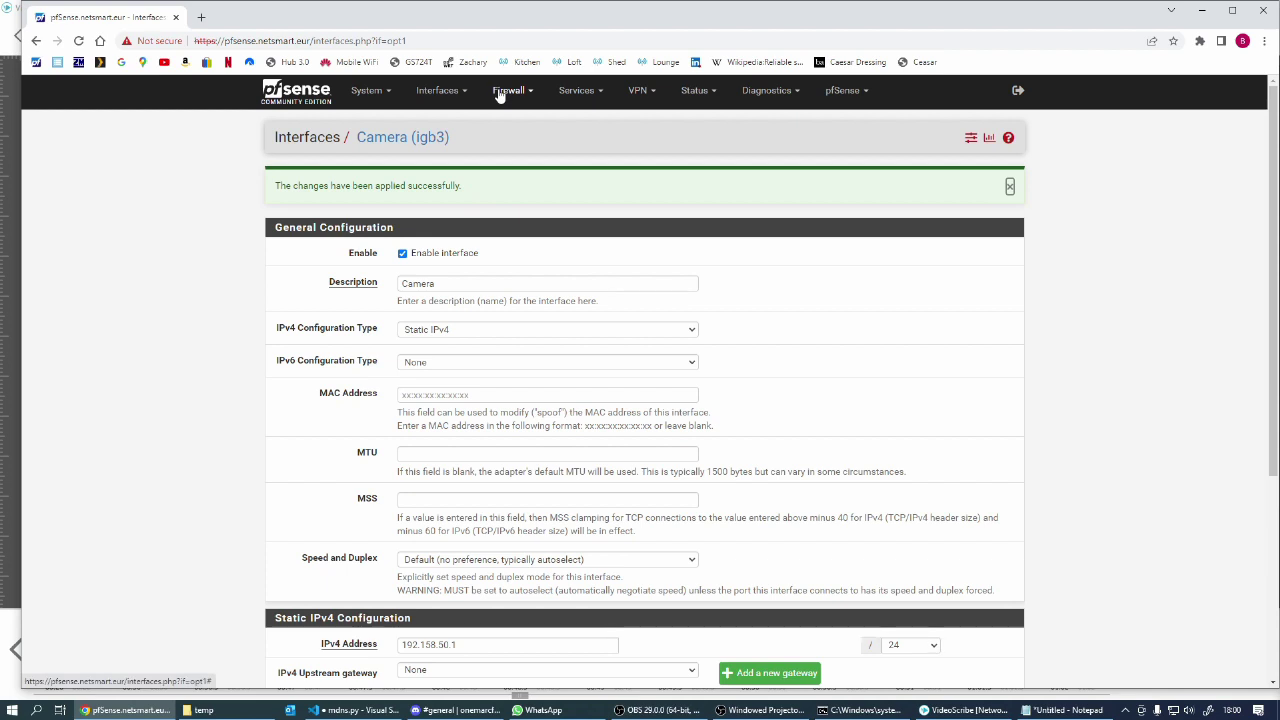
Enable the DHCP server on the CAMERA interface and set its range from 192.168.50.64 to 192.168.50.191.
{"action": "left_click", "coordinate": [577, 91]}
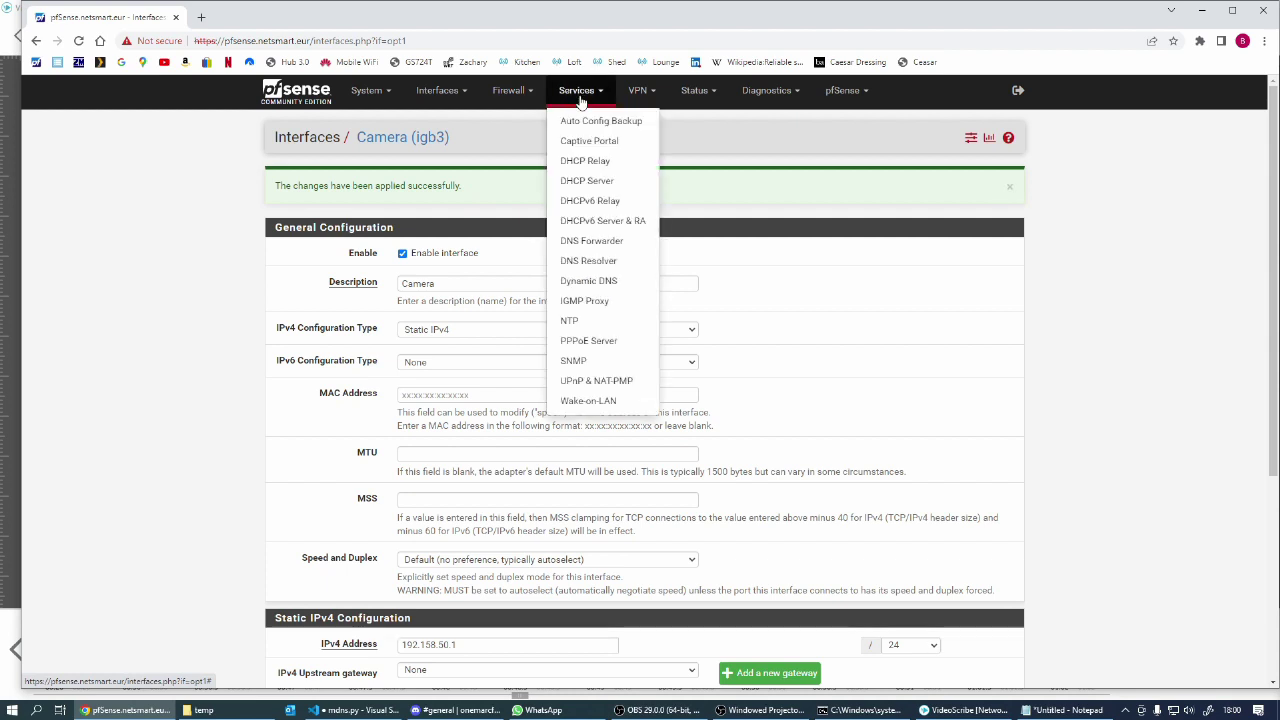
{"action": "left_click", "coordinate": [598, 190]}
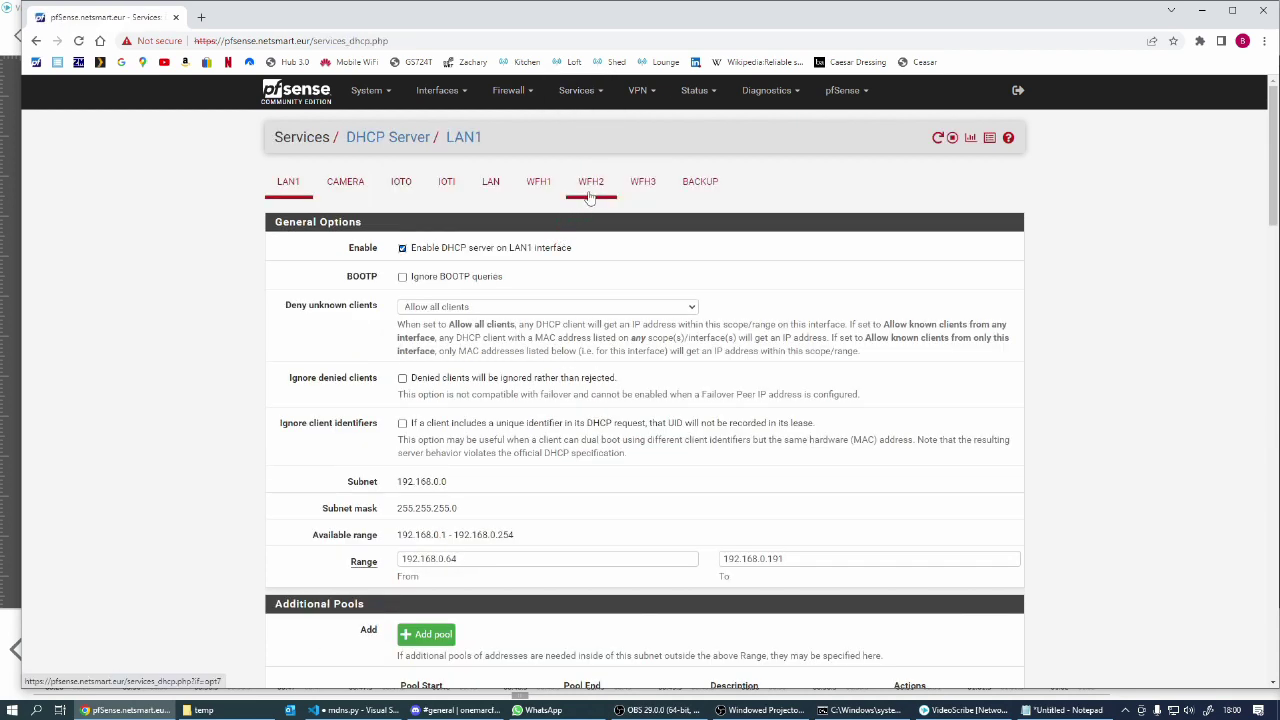
{"action": "left_click", "coordinate": [337, 186]}
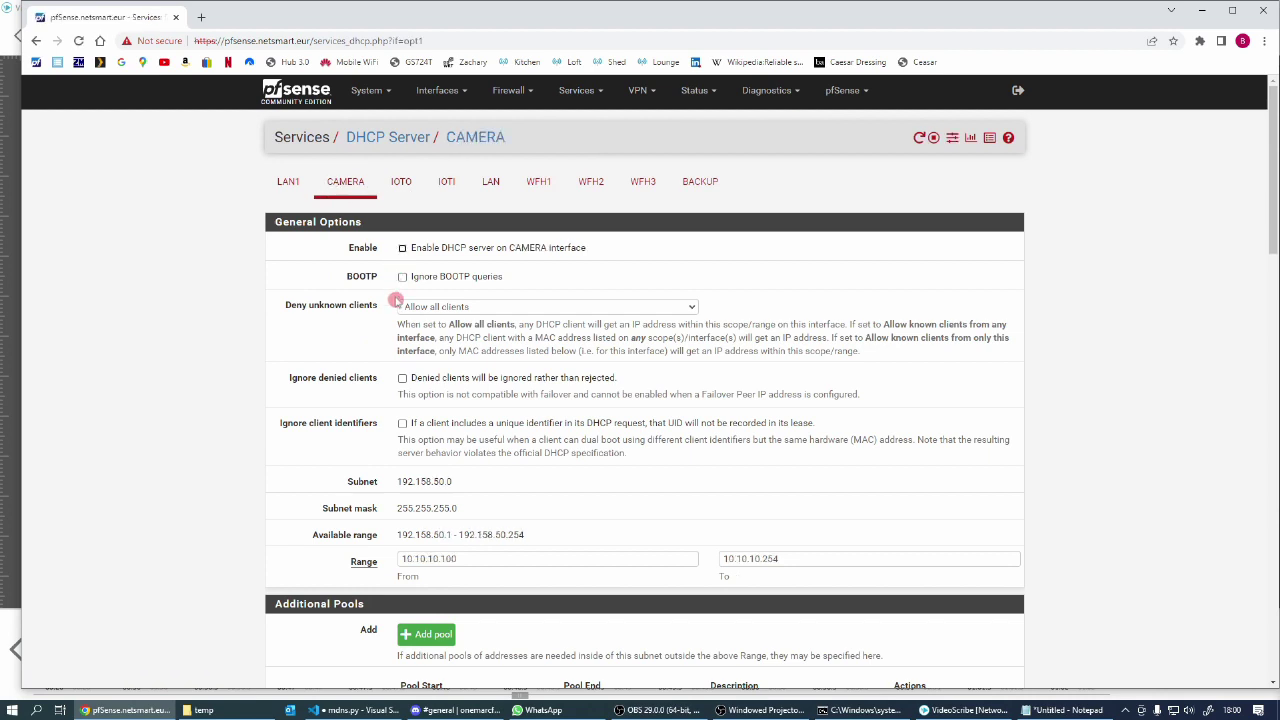
{"action": "left_click", "coordinate": [402, 249]}
{"action": "left_click", "coordinate": [380, 545]}
{"action": "left_click_drag", "start_coordinate": [485, 561], "coordinate": [342, 545]}
{"action": "type", "text": "192.168.50.64"}
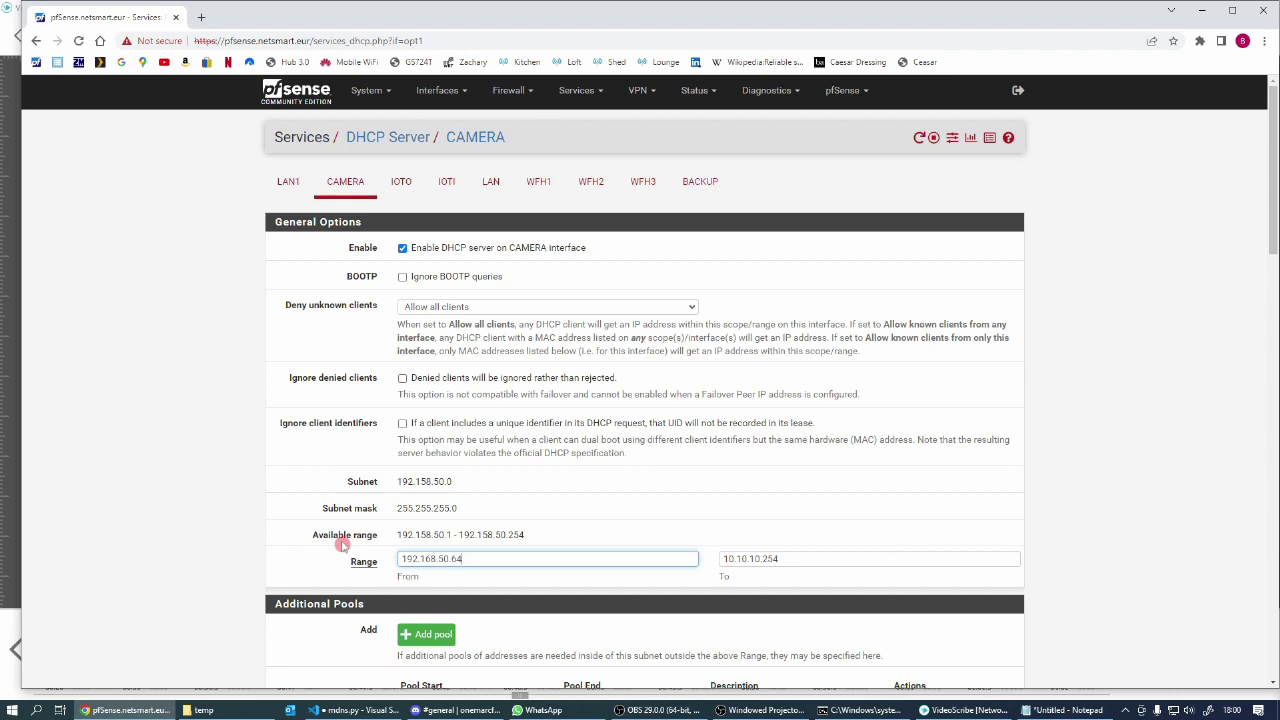
{"action": "key", "text": "Tab"}
{"action": "type", "text": "1"}
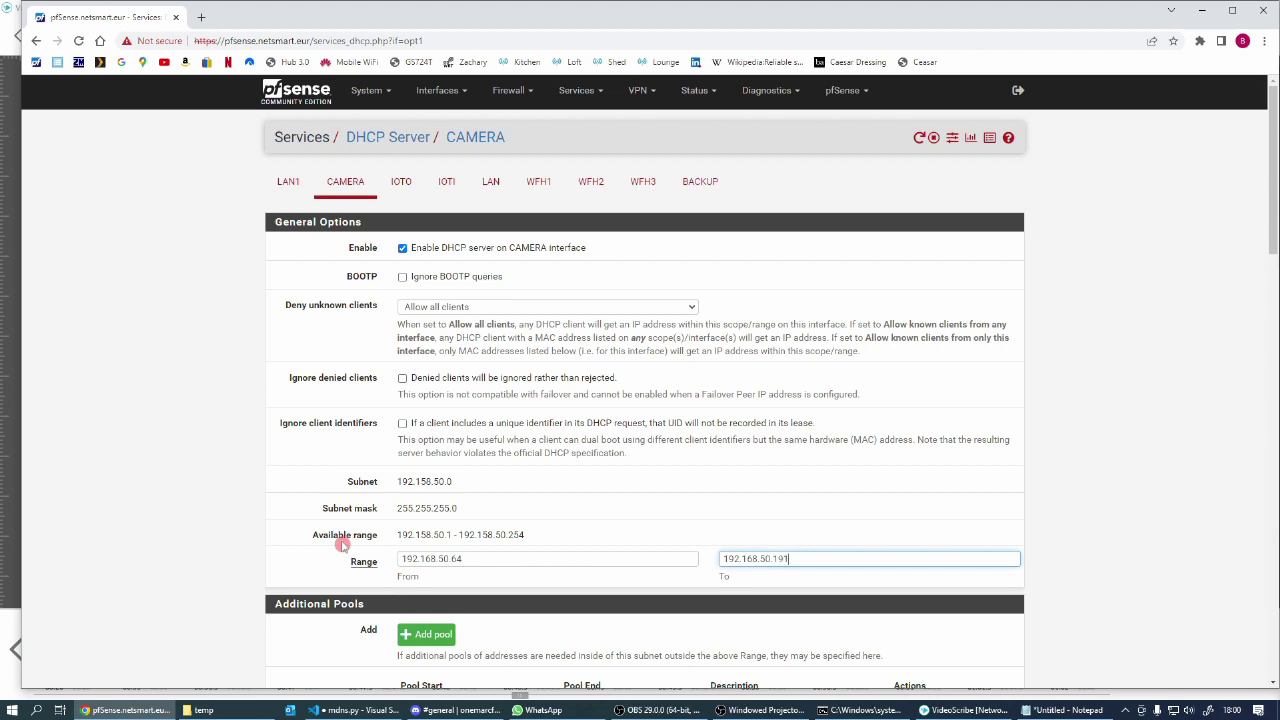
Clear the domain name netsmart.gmz from the CAMERA DHCP server's other options.
{"action": "scroll", "coordinate": [538, 588], "scroll_direction": "down", "scroll_amount": 5}
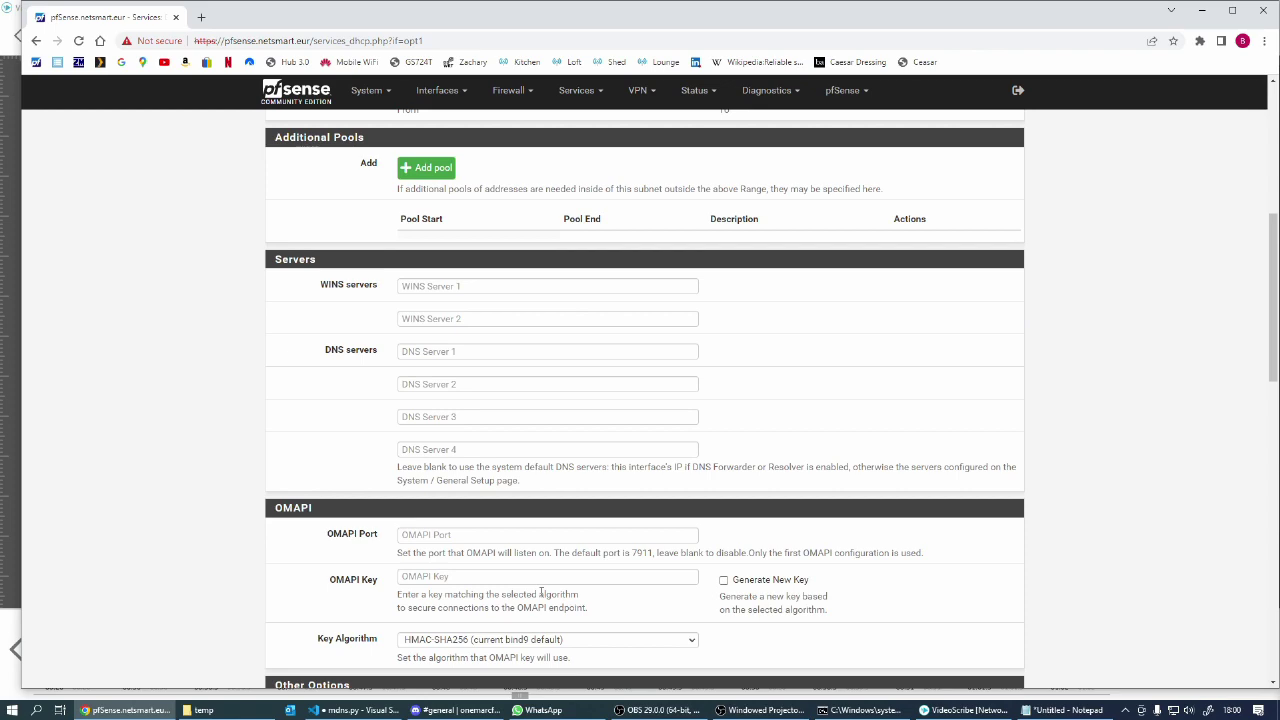
{"action": "scroll", "coordinate": [541, 593], "scroll_direction": "down", "scroll_amount": 3}
{"action": "scroll", "coordinate": [541, 593], "scroll_direction": "down", "scroll_amount": 1}
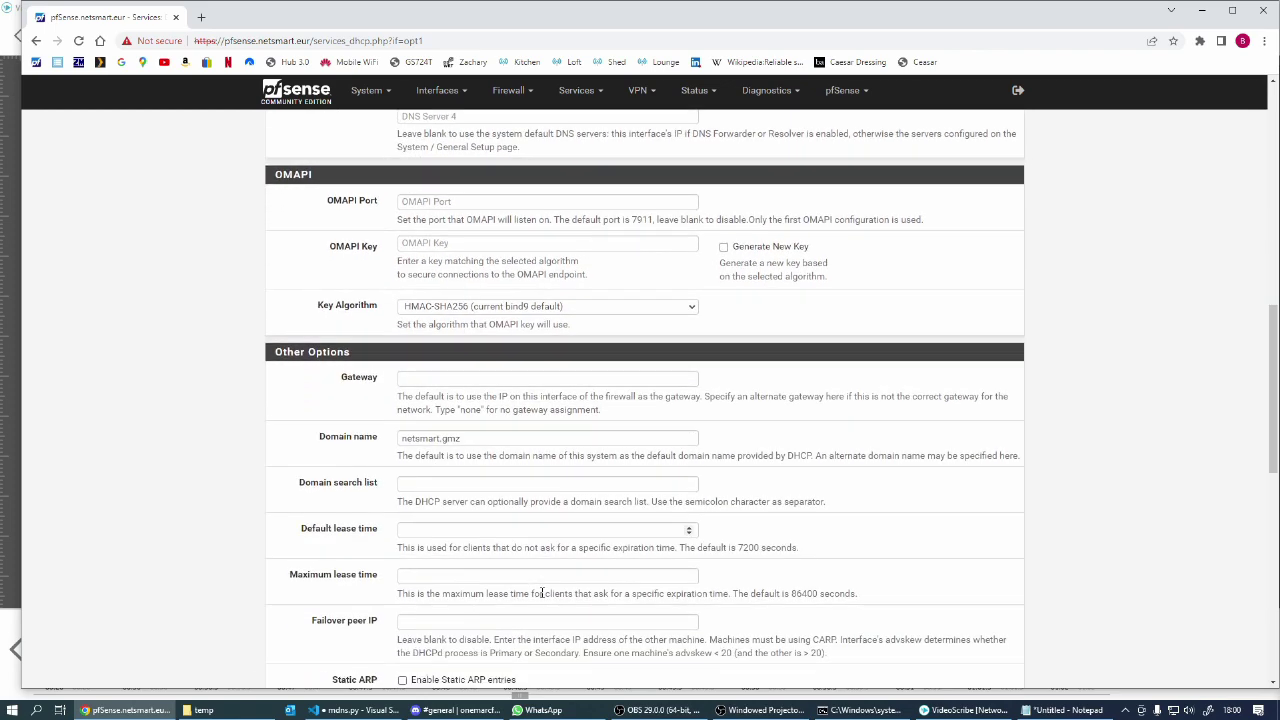
{"action": "left_click_drag", "start_coordinate": [475, 438], "coordinate": [342, 446]}
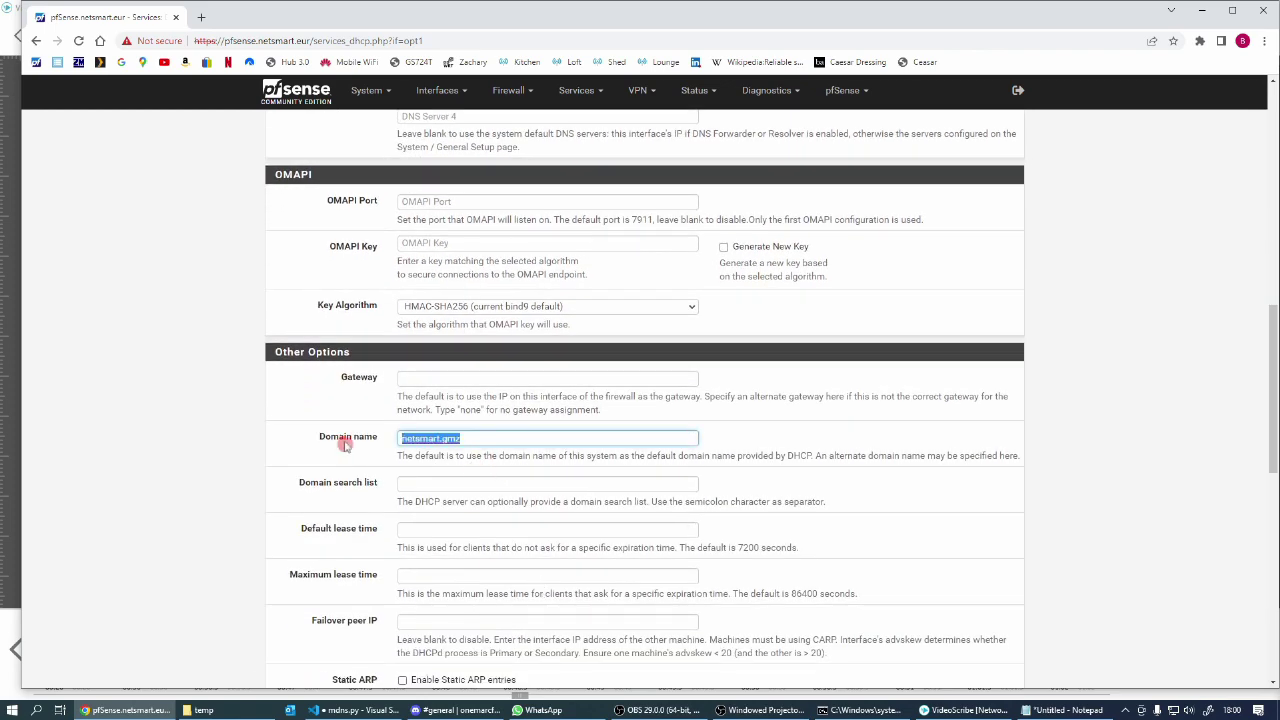
{"action": "key", "text": "BackSpace"}
Clear the NTP Server 1 entry pool.ntp.org from the CAMERA DHCP settings.
{"action": "scroll", "coordinate": [345, 445], "scroll_direction": "down", "scroll_amount": 3}
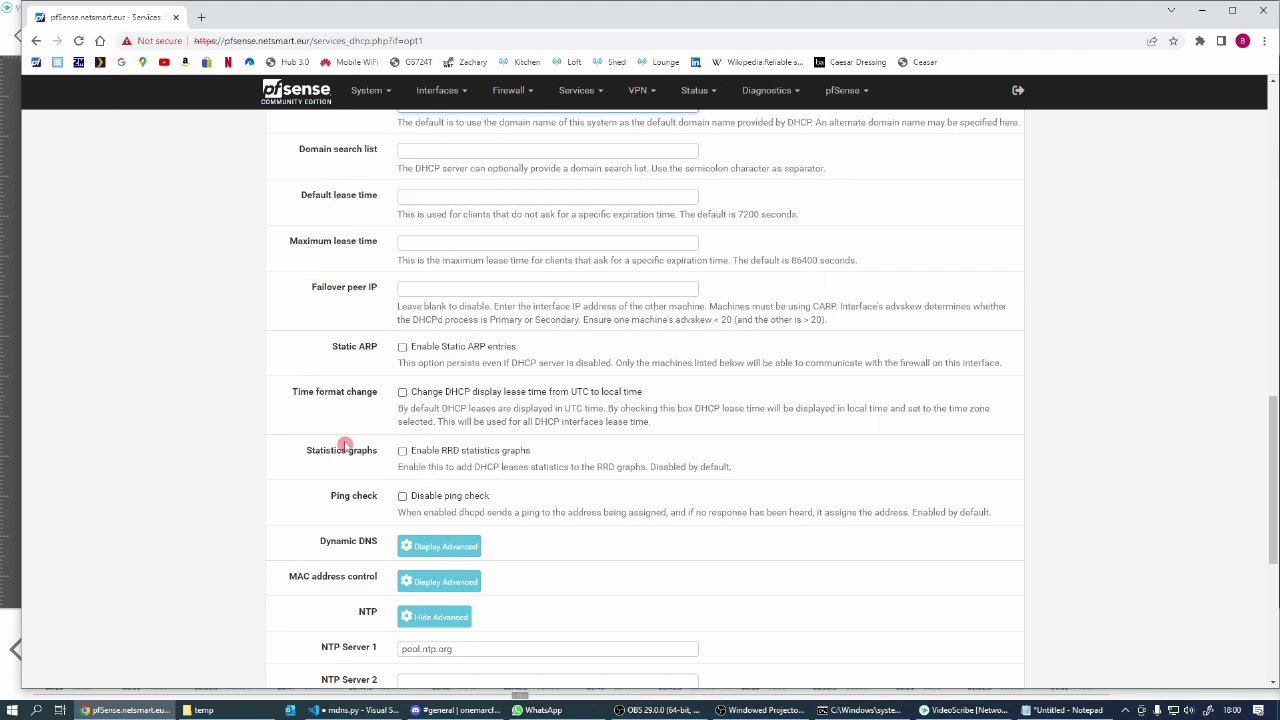
{"action": "scroll", "coordinate": [345, 445], "scroll_direction": "down", "scroll_amount": 1}
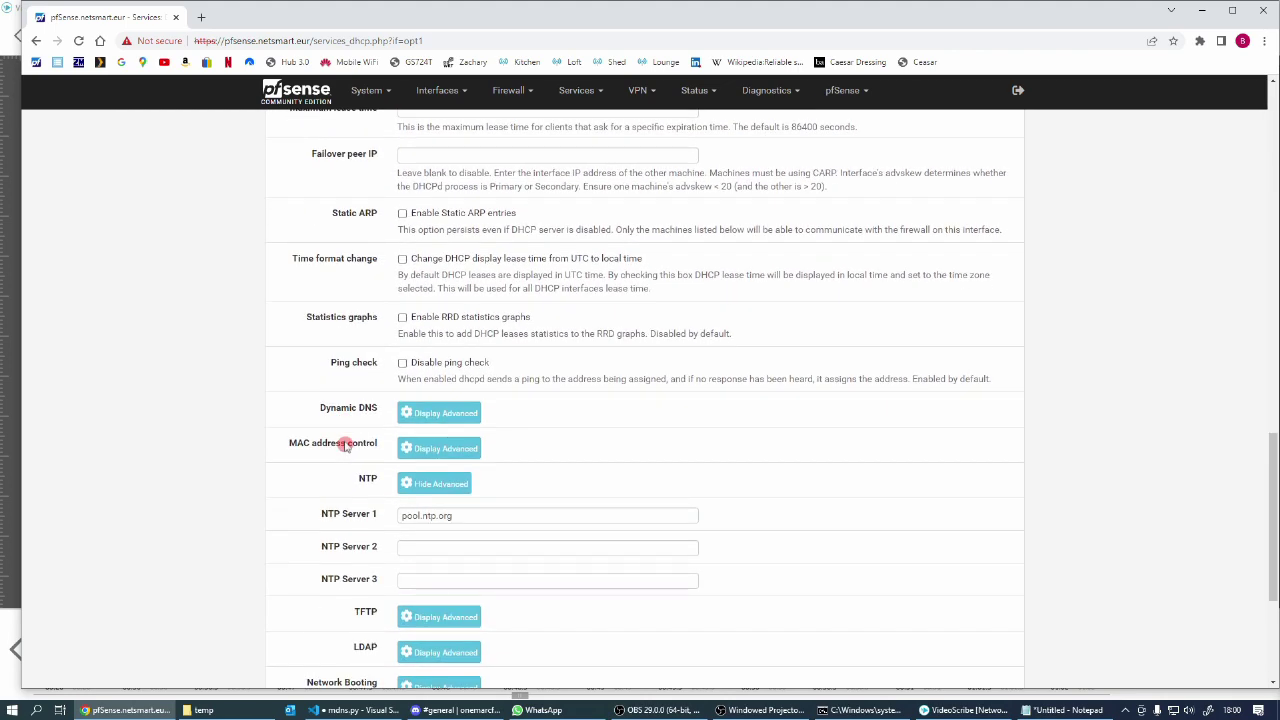
{"action": "scroll", "coordinate": [345, 445], "scroll_direction": "down", "scroll_amount": 1}
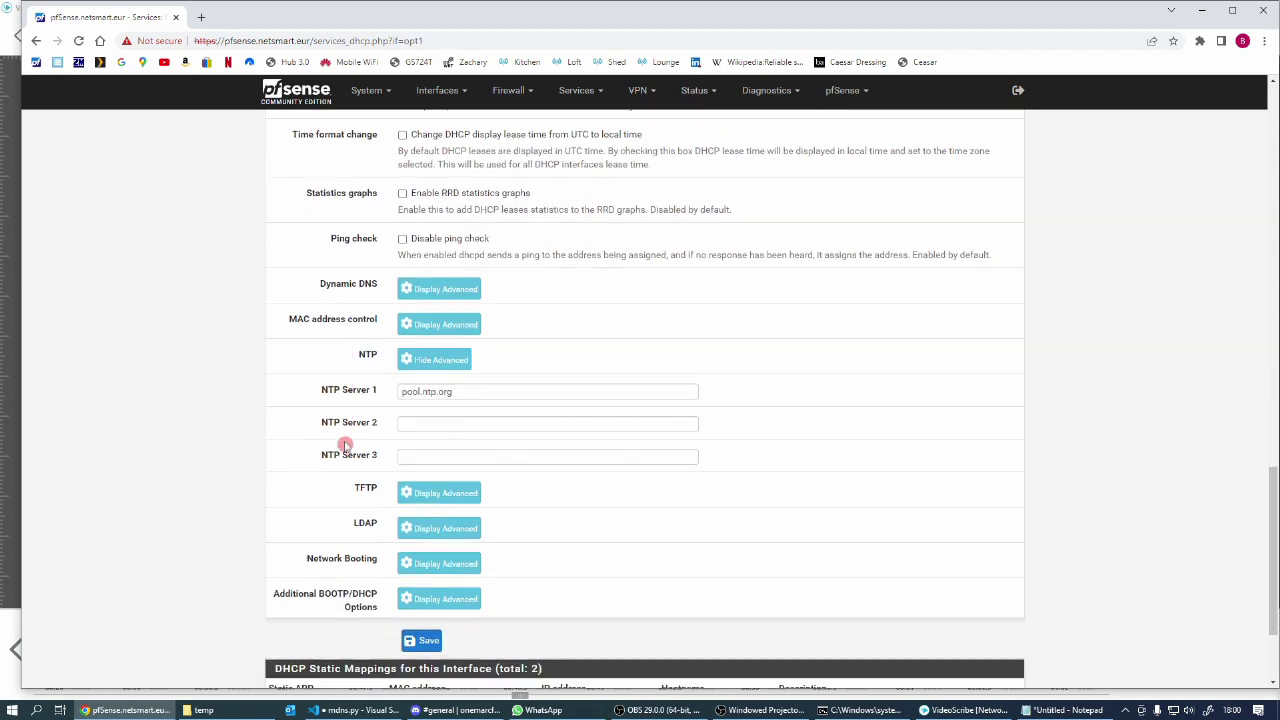
{"action": "left_click_drag", "start_coordinate": [465, 383], "coordinate": [367, 391]}
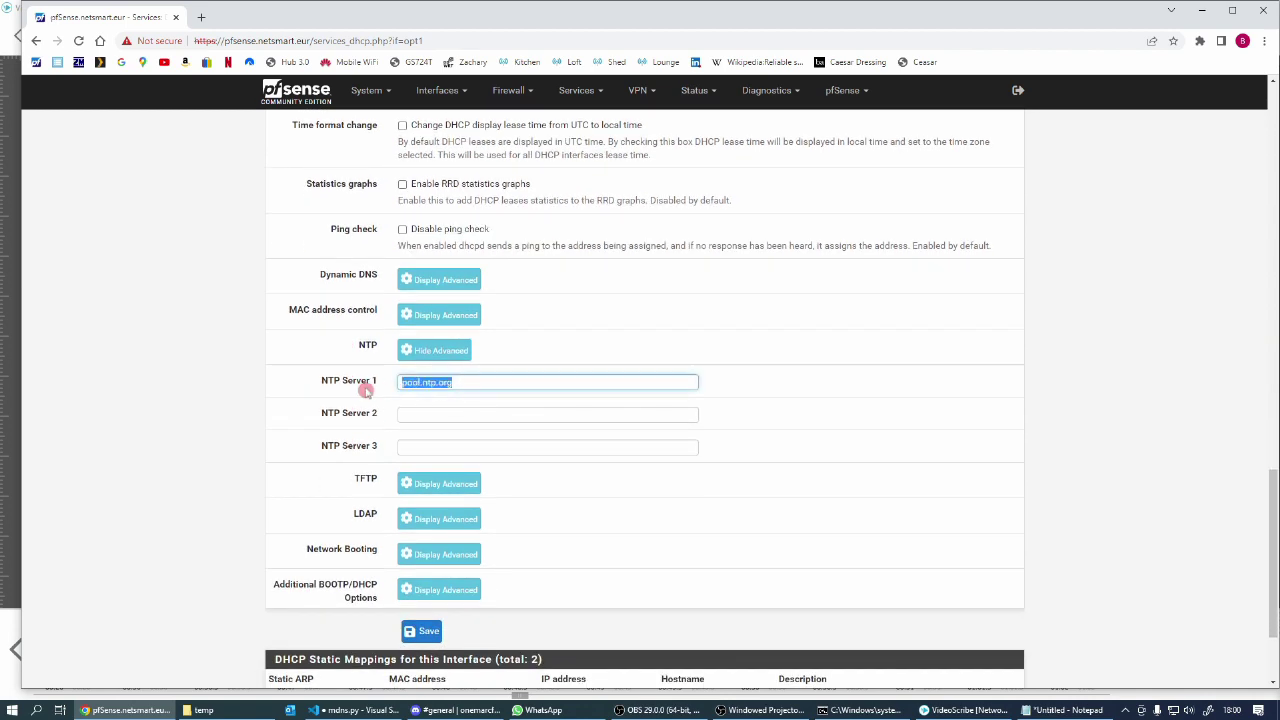
{"action": "key", "text": "BackSpace"}
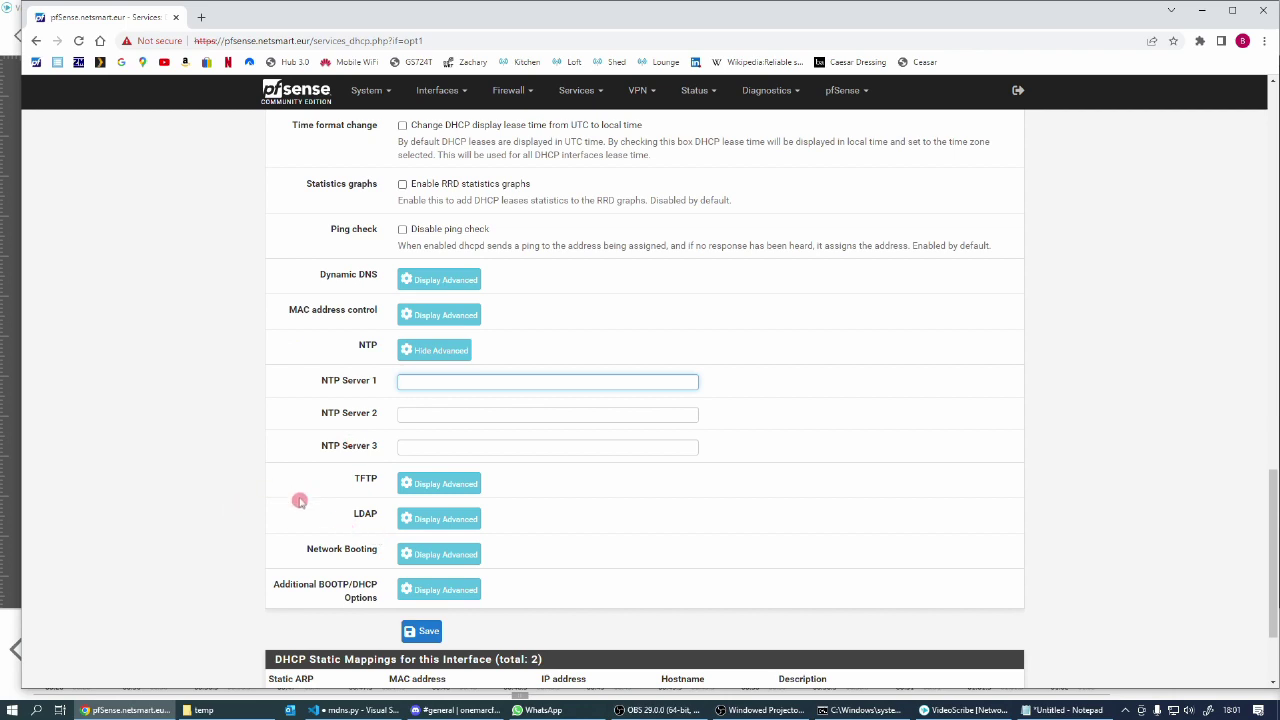
Delete the DHCP static mapping for the VMWare ESX Host (esxi600) from the CAMERA interface.
{"action": "scroll", "coordinate": [297, 501], "scroll_direction": "down", "scroll_amount": 1}
{"action": "scroll", "coordinate": [299, 500], "scroll_direction": "down", "scroll_amount": 1}
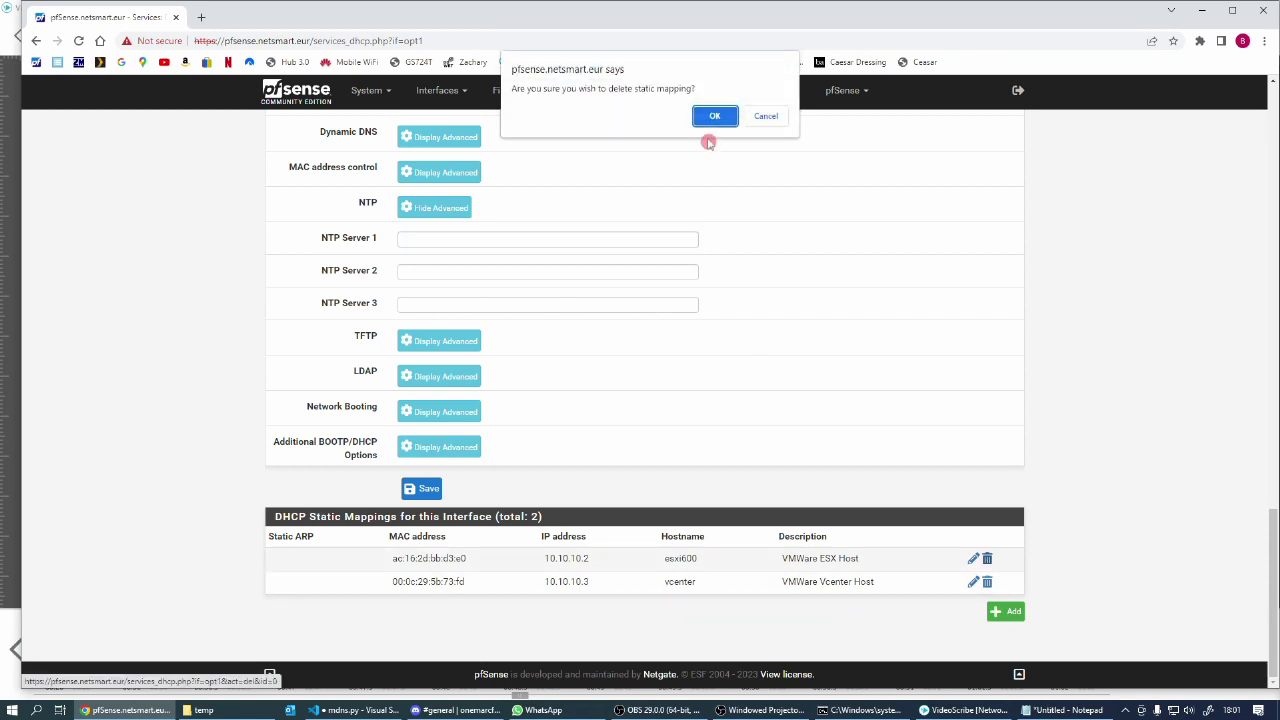
{"action": "left_click", "coordinate": [766, 117]}
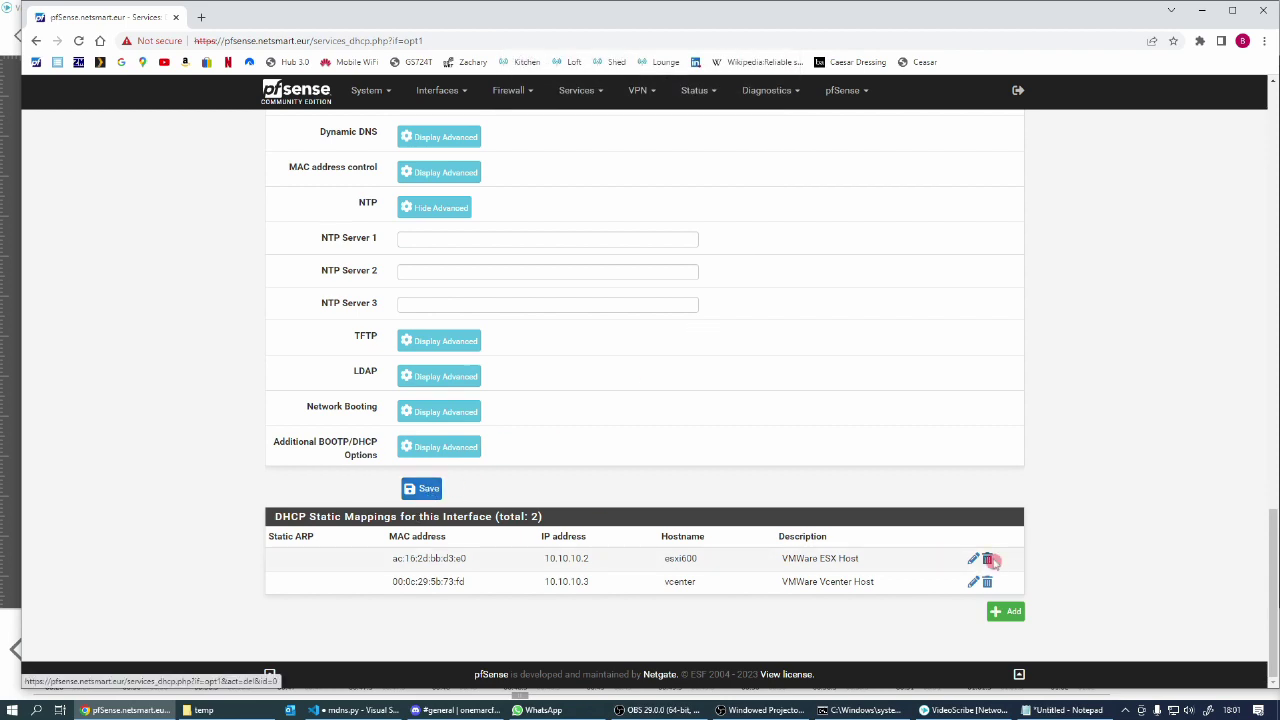
{"action": "left_click", "coordinate": [988, 559]}
{"action": "left_click", "coordinate": [716, 117]}
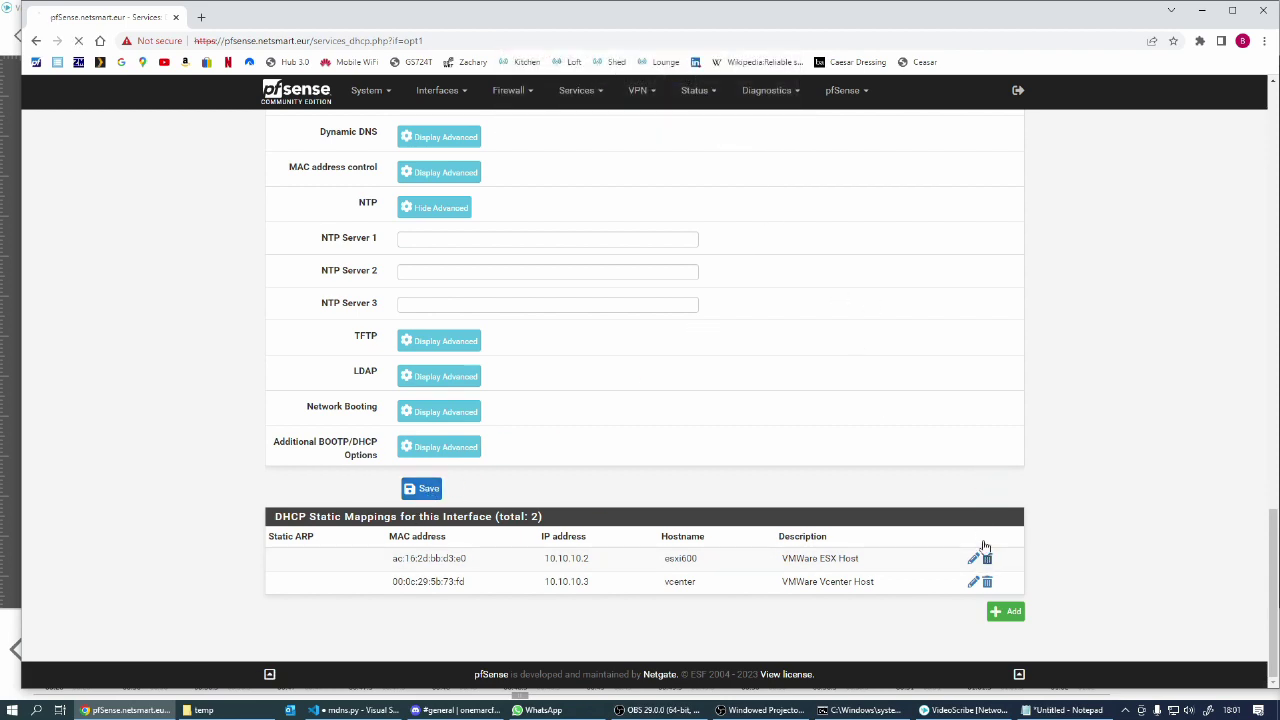
Remove pool.ntp.org as the first NTP server and try to save the CAMERA DHCP settings.
{"action": "scroll", "coordinate": [750, 546], "scroll_direction": "down", "scroll_amount": 10}
{"action": "scroll", "coordinate": [750, 548], "scroll_direction": "down", "scroll_amount": 10}
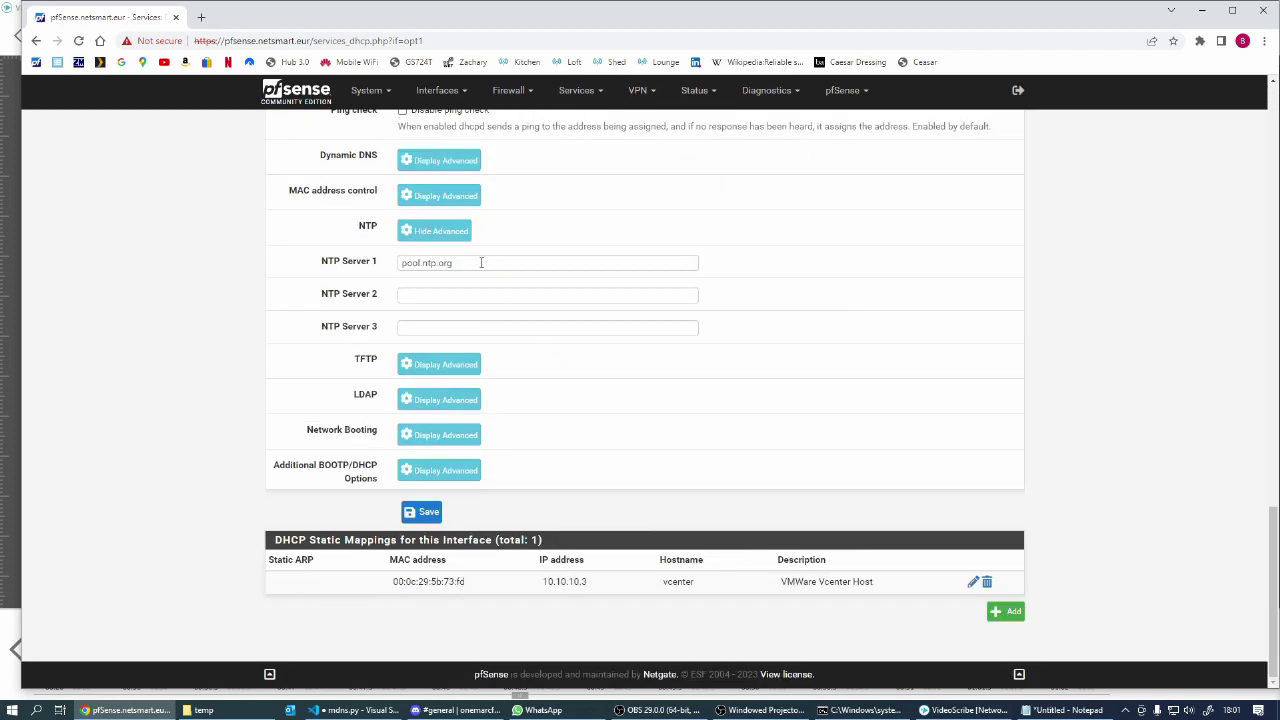
{"action": "left_click_drag", "start_coordinate": [466, 262], "coordinate": [335, 261]}
{"action": "key", "text": "Delete"}
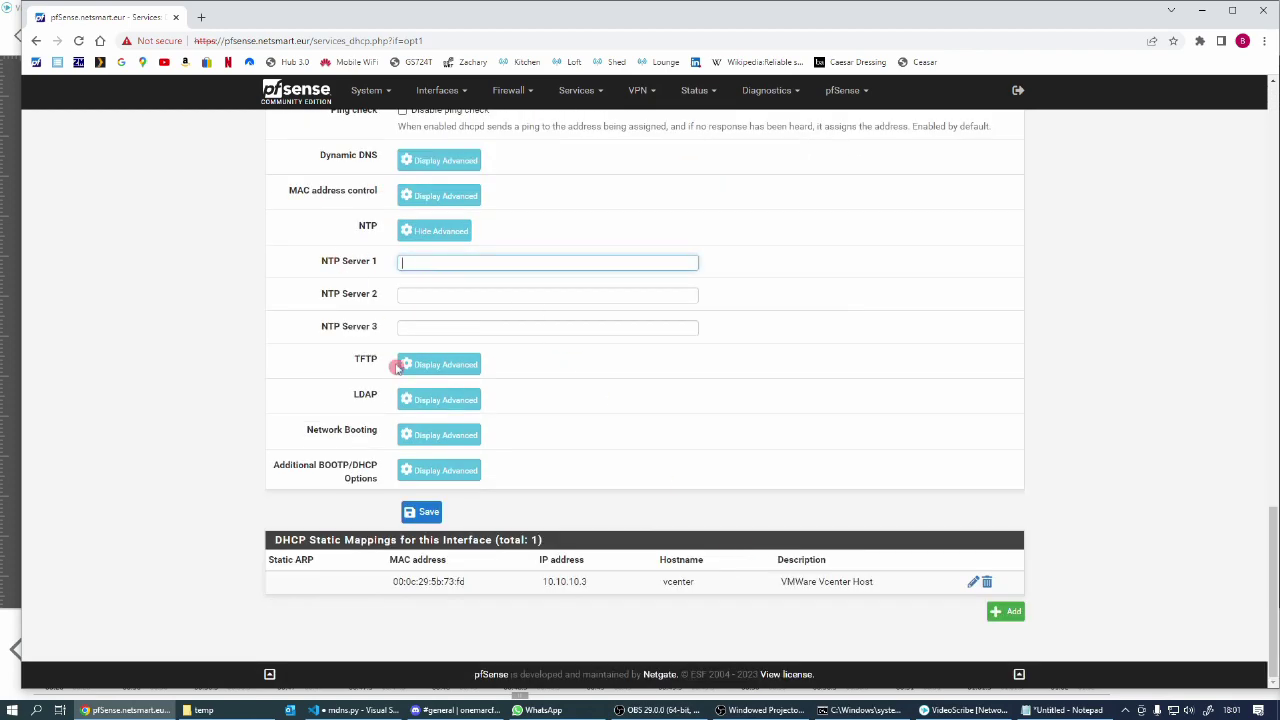
{"action": "left_click", "coordinate": [424, 514]}
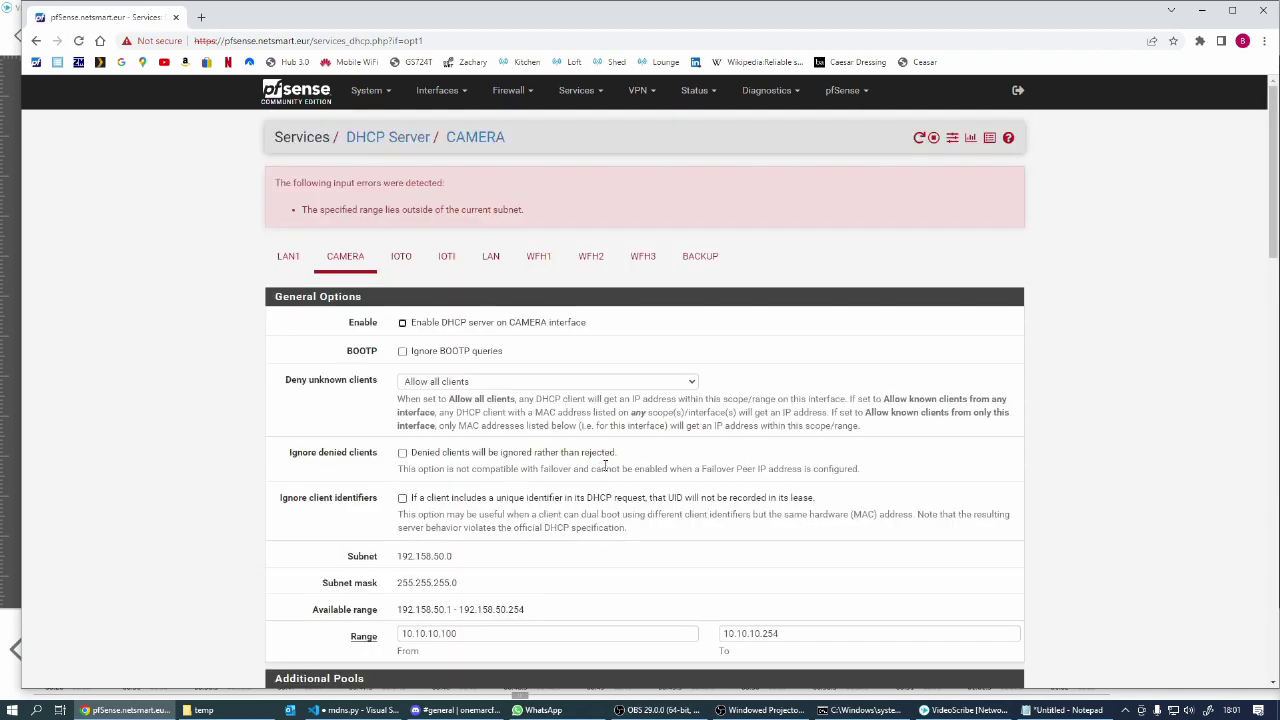
Set the CAMERA DHCP address range from 192.168.50.64 to 192.168.50.191.
{"action": "scroll", "coordinate": [512, 420], "scroll_direction": "down", "scroll_amount": 2}
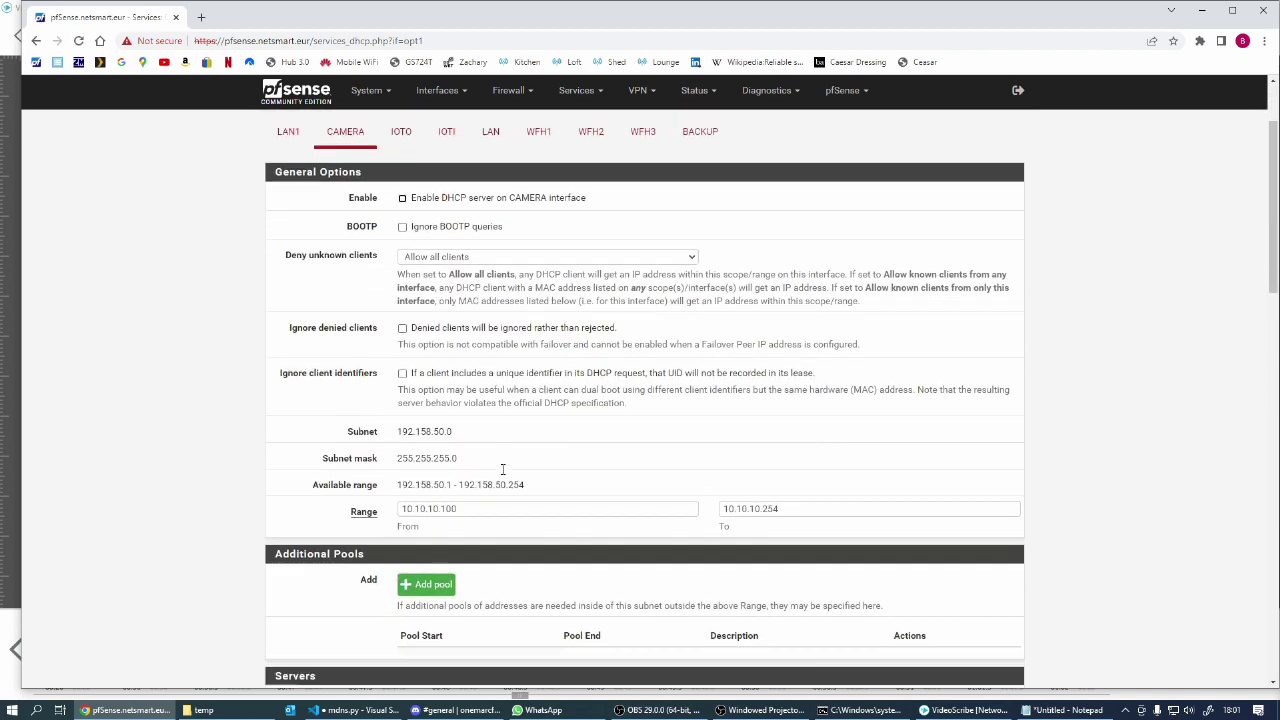
{"action": "left_click_drag", "start_coordinate": [485, 500], "coordinate": [353, 501]}
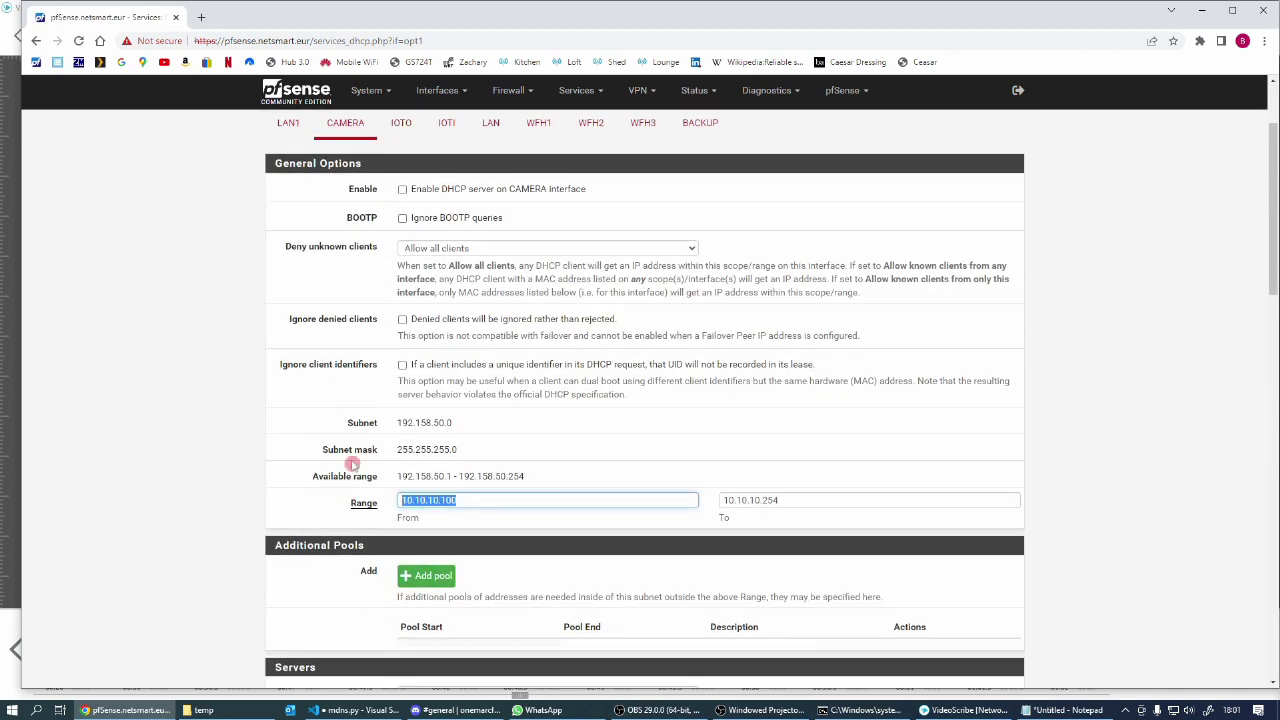
{"action": "type", "text": "192.168.50.64"}
{"action": "key", "text": "Tab"}
{"action": "type", "text": "192"}
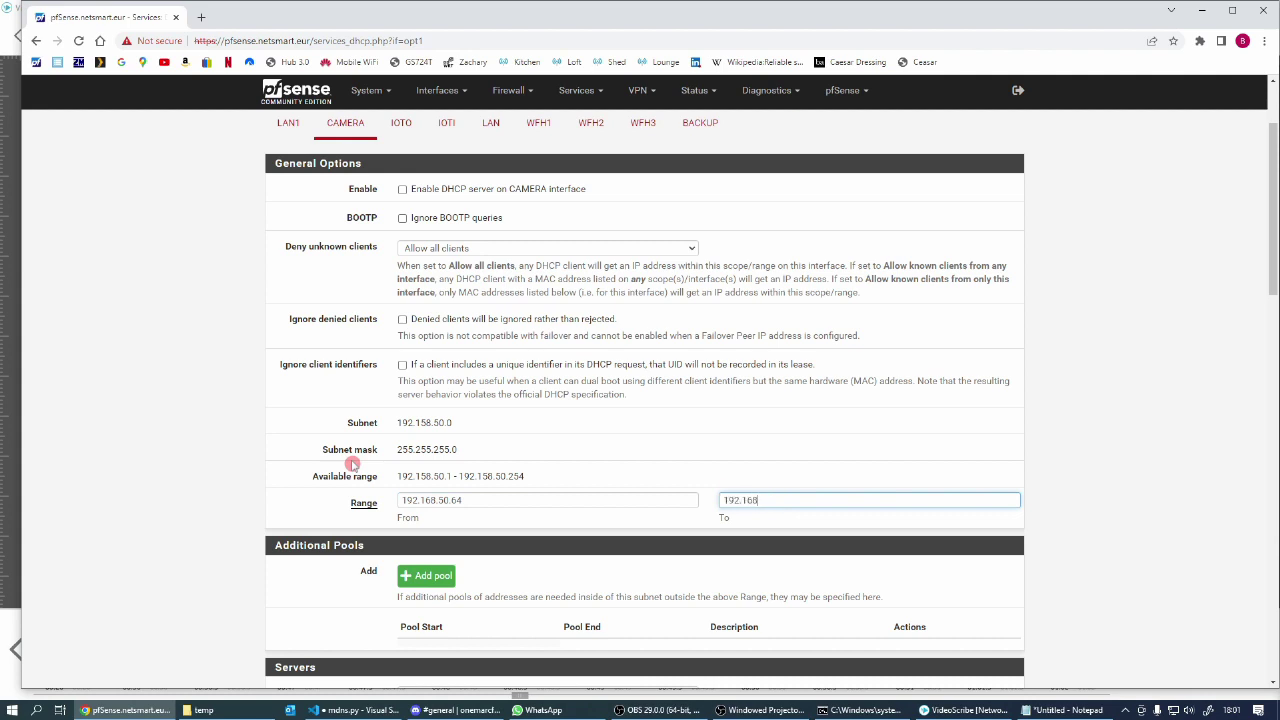
{"action": "type", "text": ".168.50.191"}
Enable the DHCP server on the CAMERA interface and try to save its settings.
{"action": "left_click", "coordinate": [402, 189]}
{"action": "scroll", "coordinate": [528, 375], "scroll_direction": "down", "scroll_amount": 8}
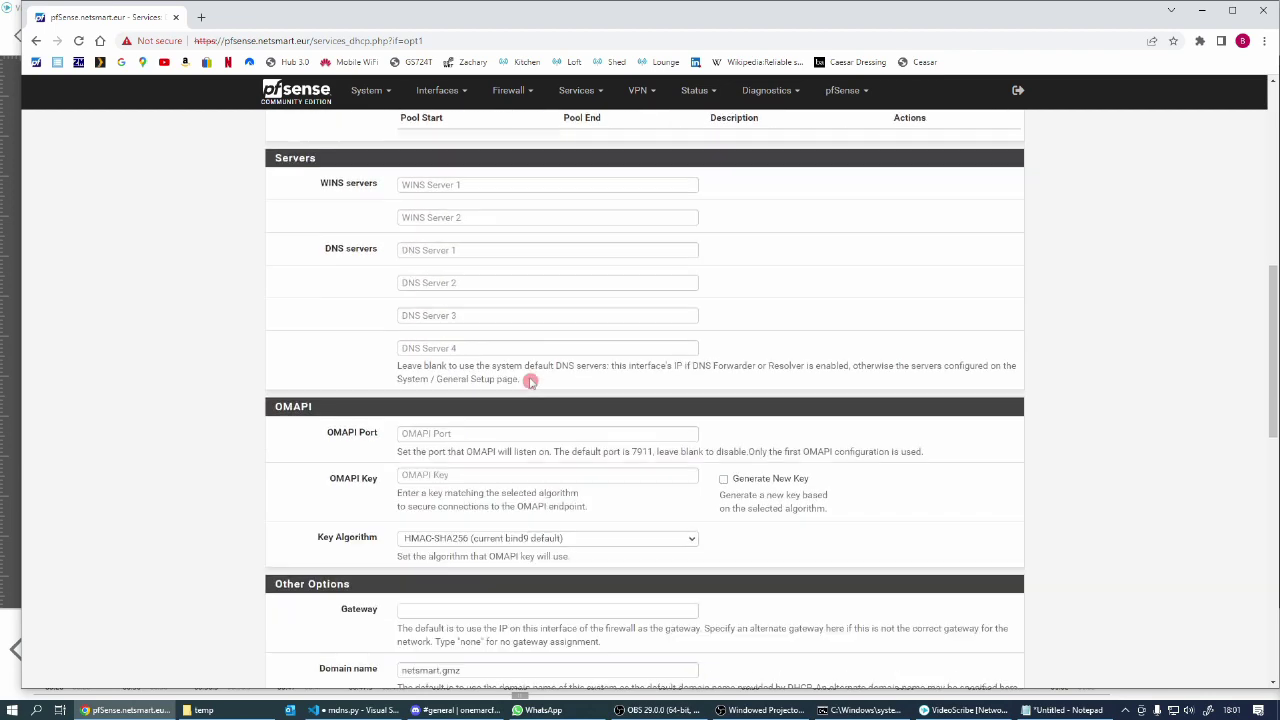
{"action": "scroll", "coordinate": [528, 385], "scroll_direction": "down", "scroll_amount": 6}
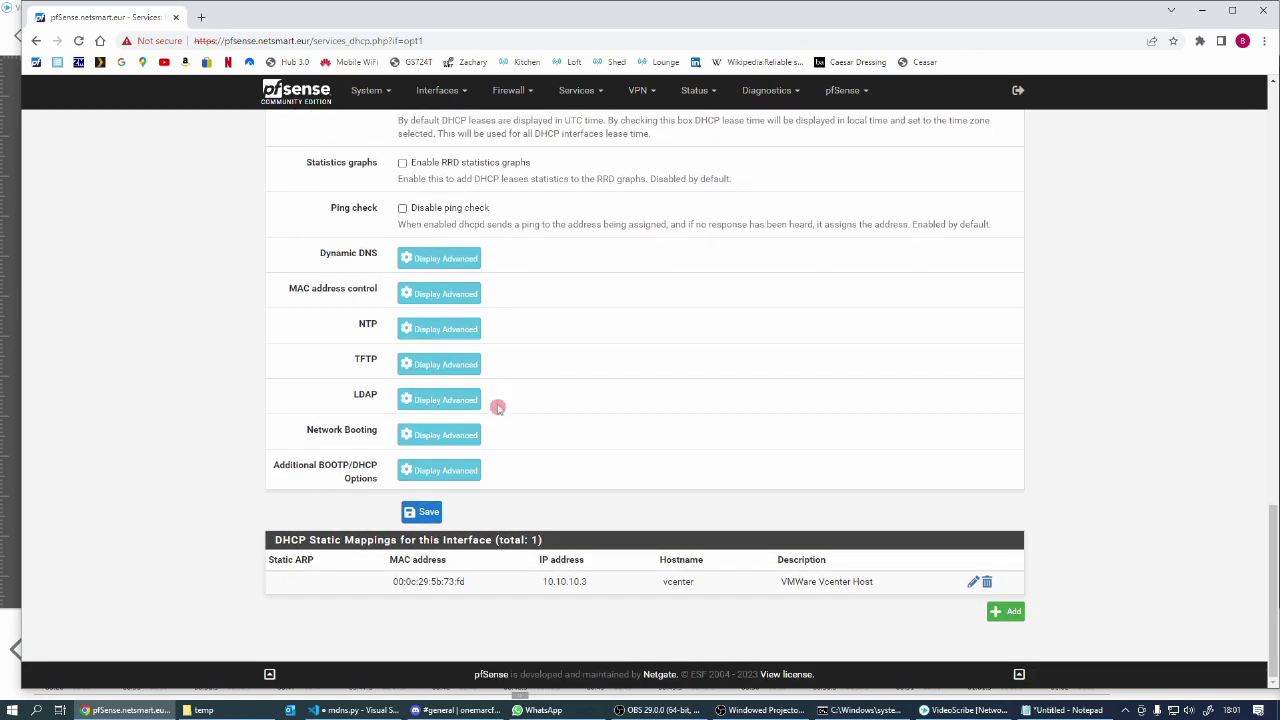
{"action": "left_click", "coordinate": [421, 513]}
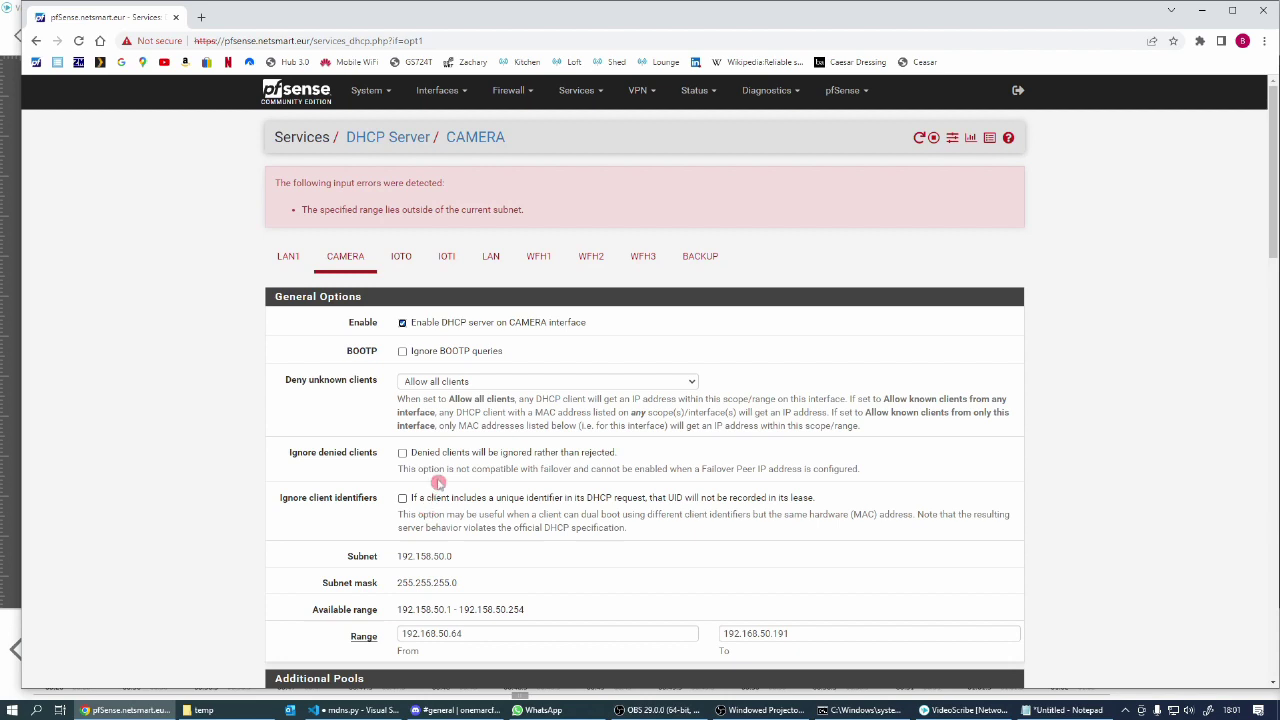
Compare the entered DHCP range with the interface's available range, and untick the DHCP server enable option for CAMERA.
{"action": "scroll", "coordinate": [497, 470], "scroll_direction": "down", "scroll_amount": 2}
{"action": "left_click", "coordinate": [501, 472]}
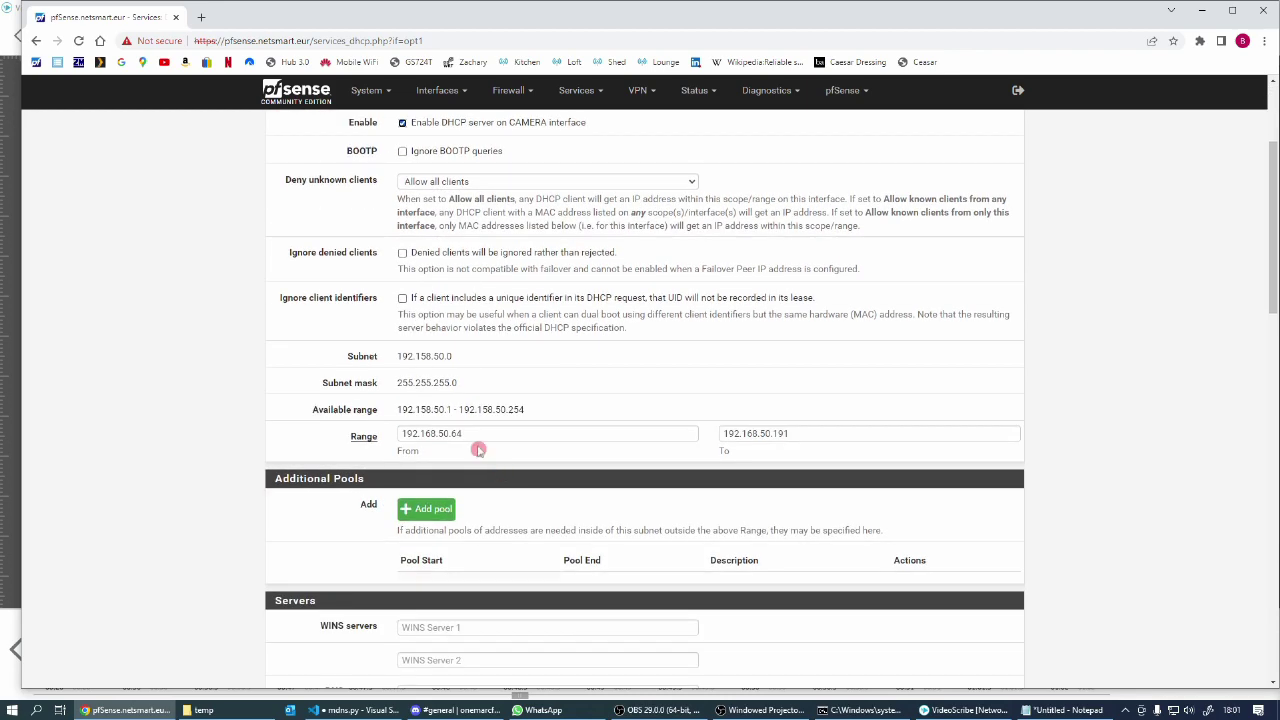
{"action": "left_click", "coordinate": [399, 440]}
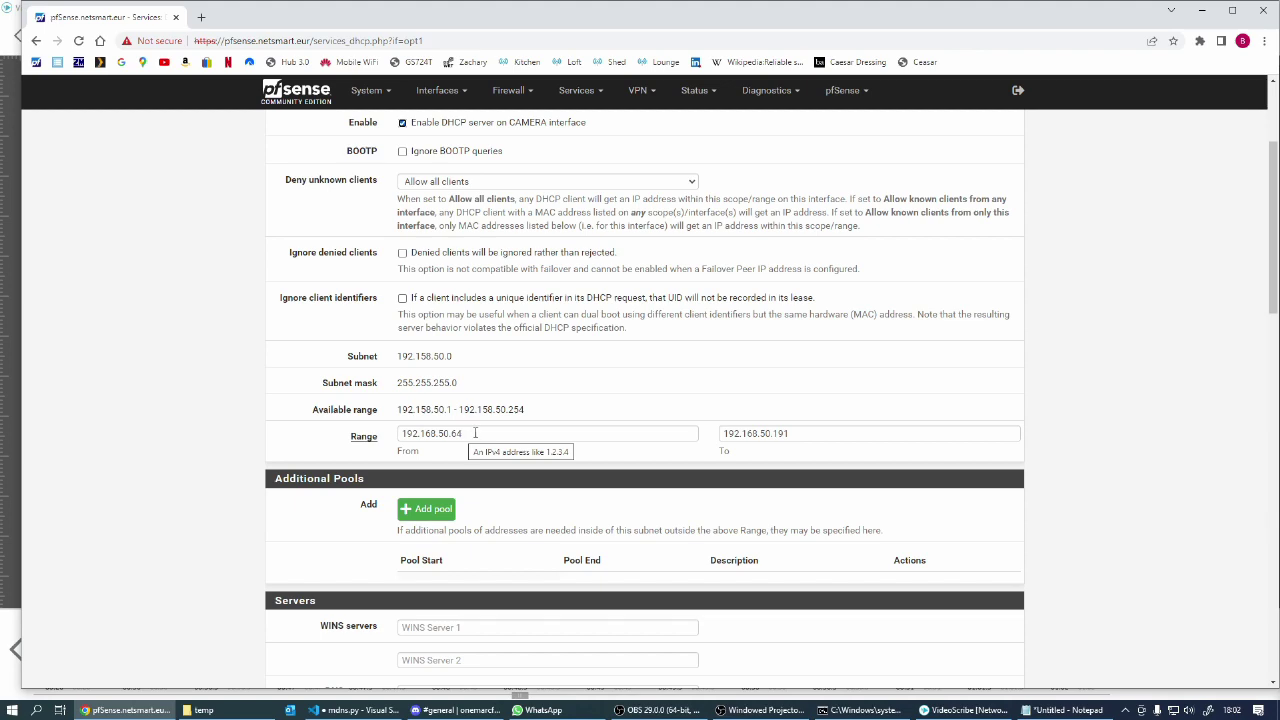
{"action": "scroll", "coordinate": [475, 432], "scroll_direction": "down", "scroll_amount": 15}
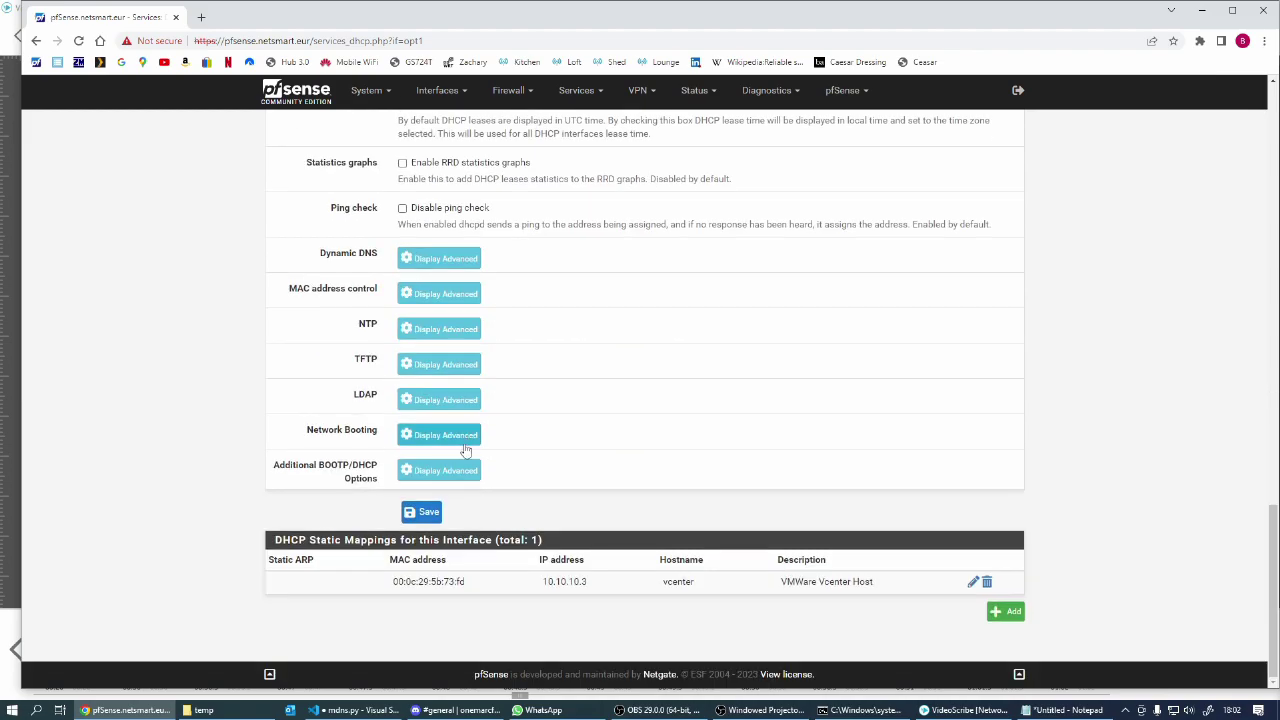
{"action": "scroll", "coordinate": [506, 523], "scroll_direction": "up", "scroll_amount": 13}
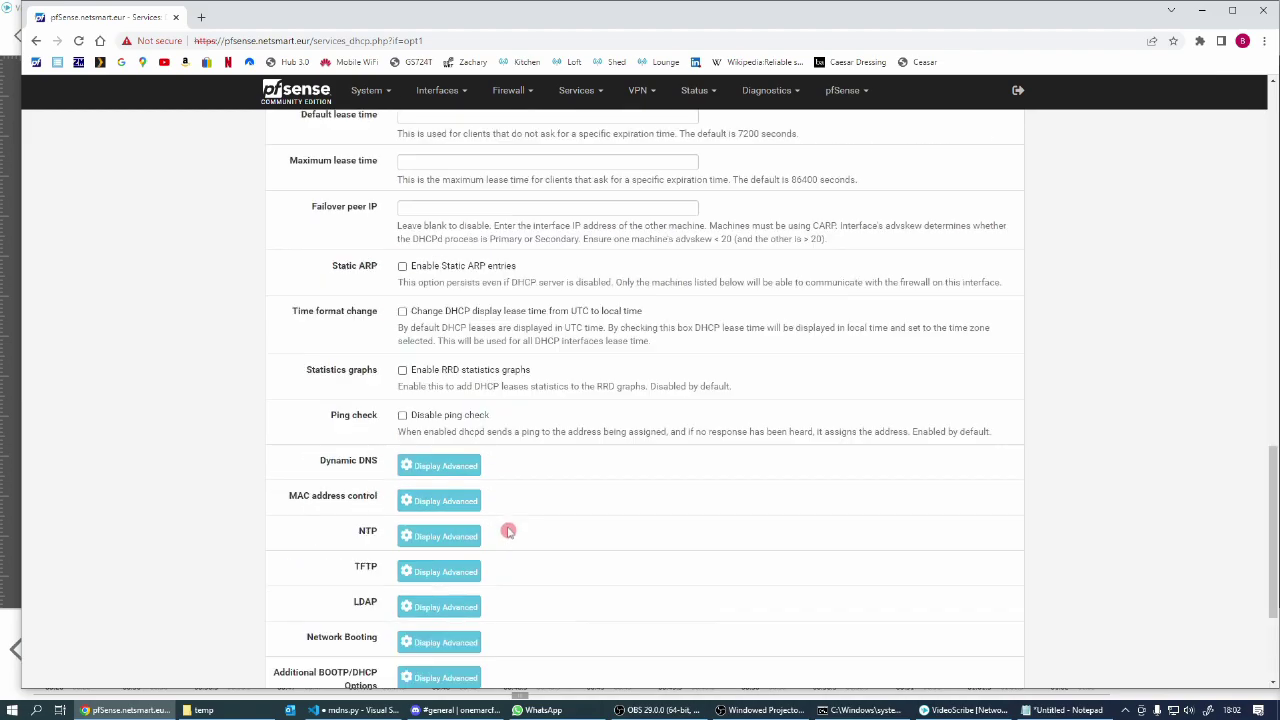
{"action": "scroll", "coordinate": [409, 314], "scroll_direction": "up", "scroll_amount": 3}
{"action": "left_click", "coordinate": [403, 293]}
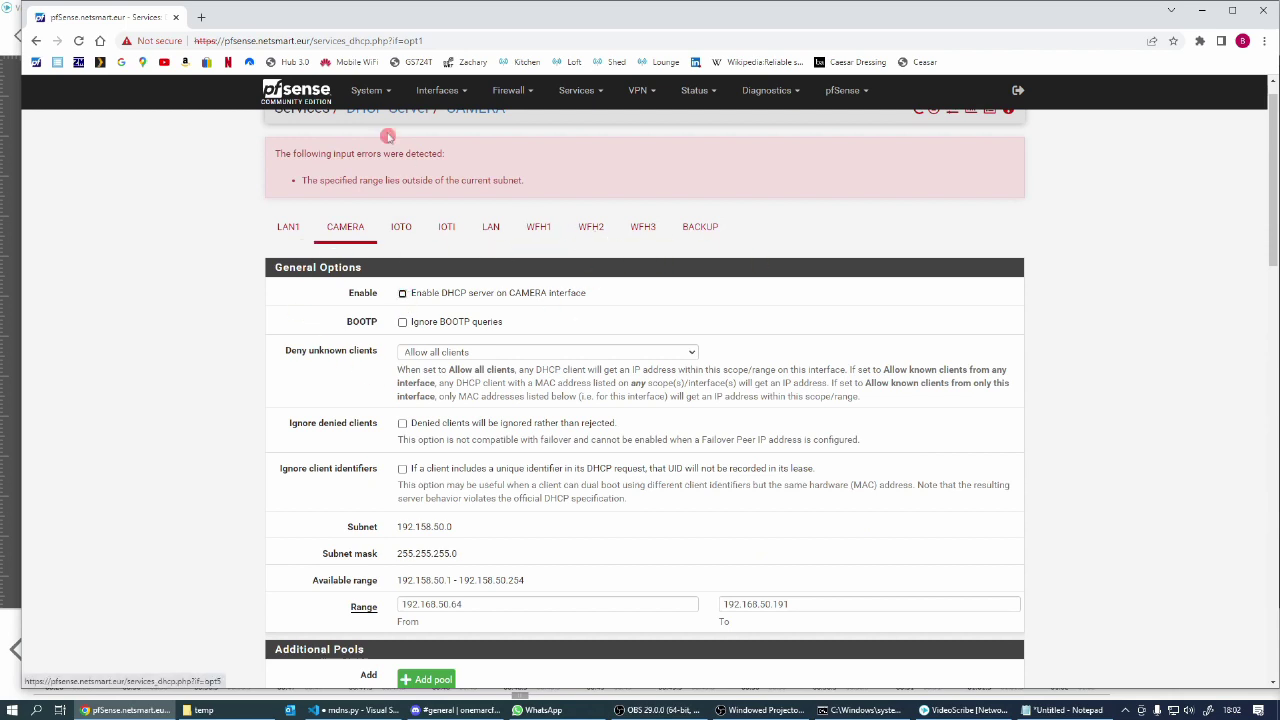
Open the Camera interface from the interface assignments, check its static IPv4 configuration, and save and apply it again.
{"action": "left_click", "coordinate": [452, 97]}
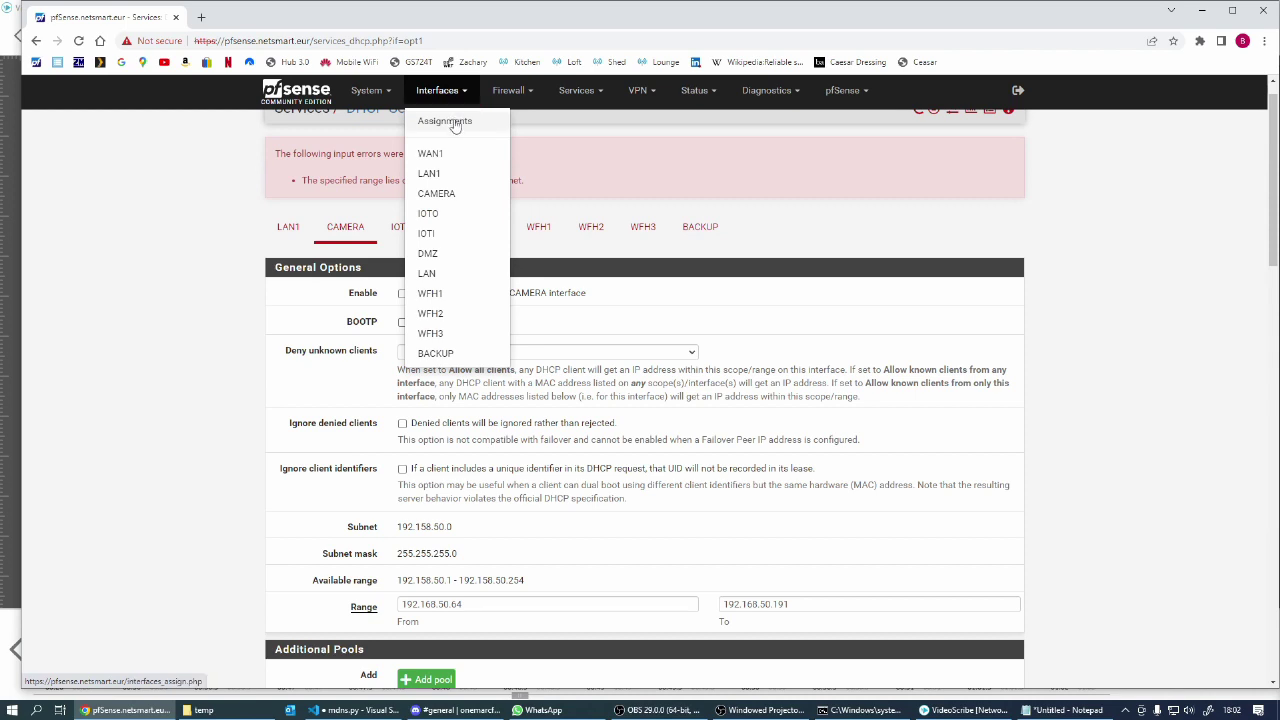
{"action": "left_click", "coordinate": [445, 121]}
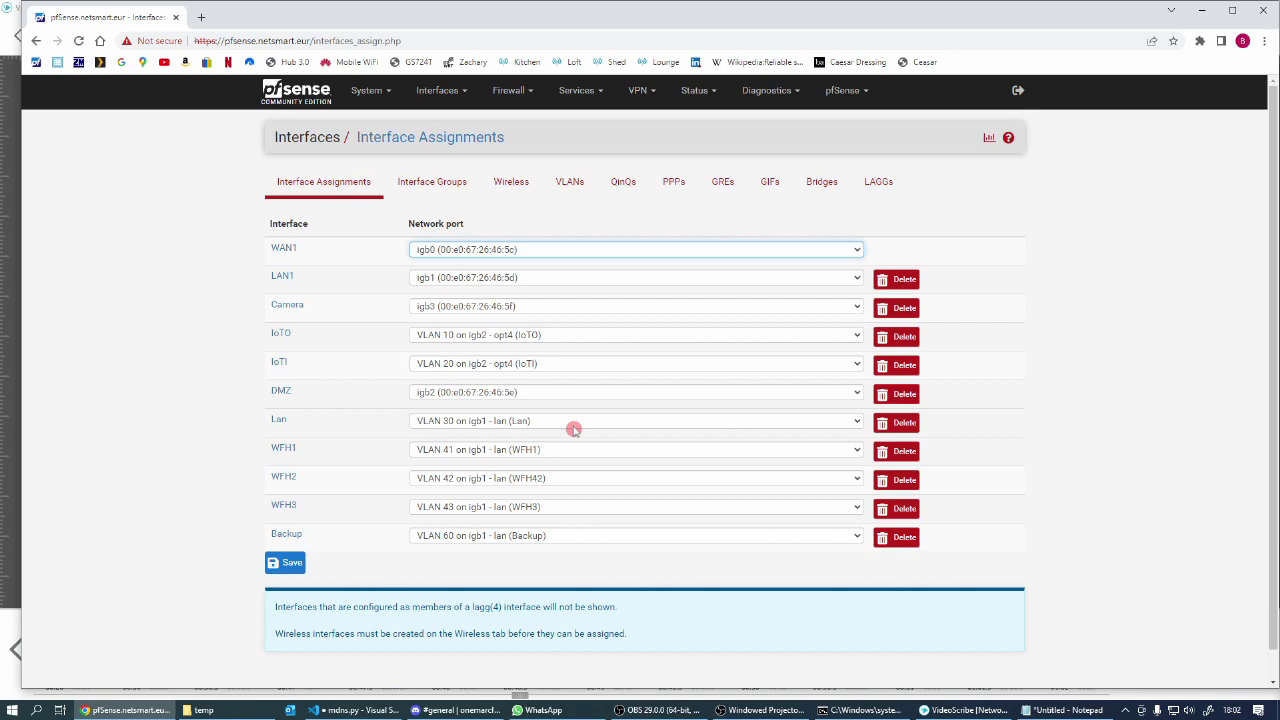
{"action": "left_click", "coordinate": [285, 305]}
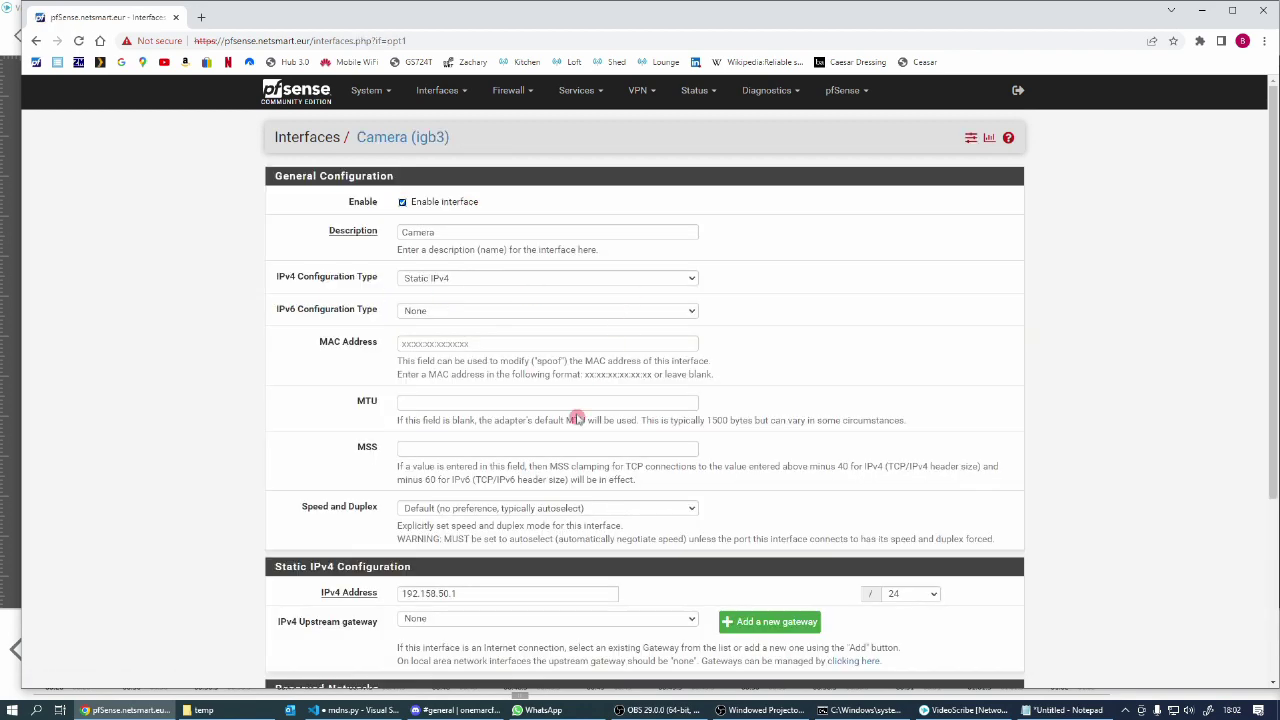
{"action": "scroll", "coordinate": [577, 420], "scroll_direction": "down", "scroll_amount": 3}
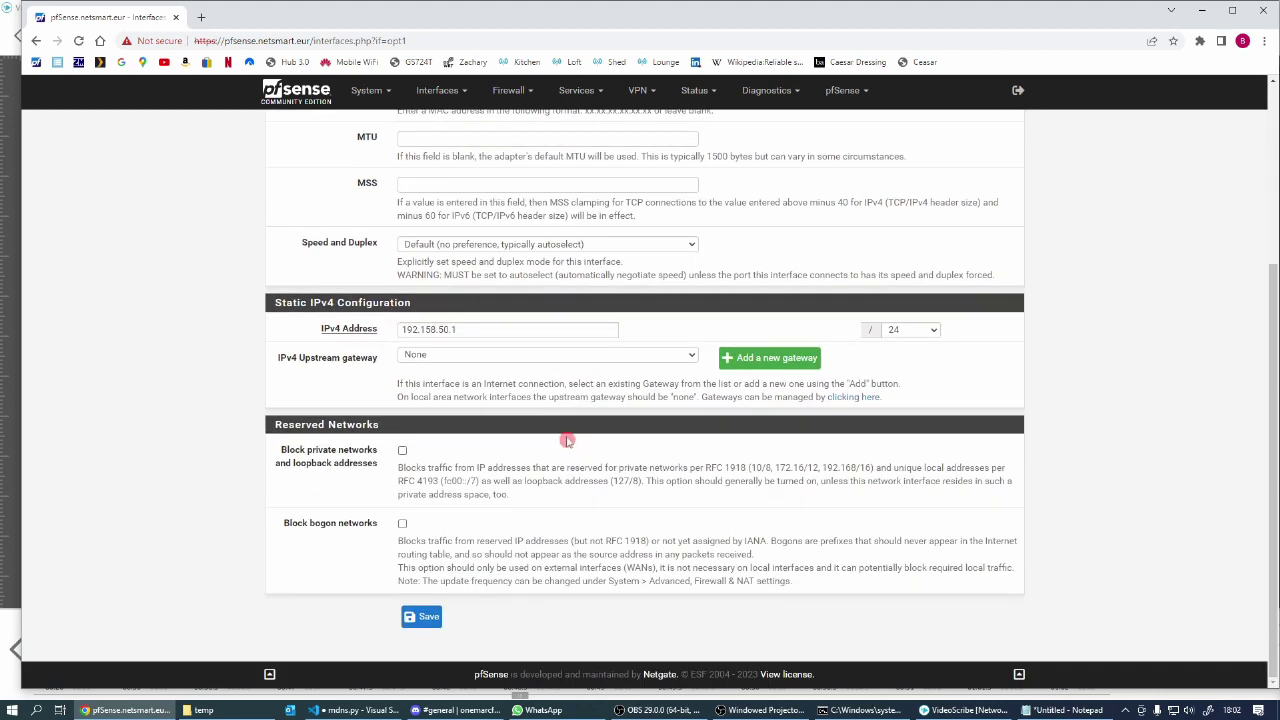
{"action": "left_click", "coordinate": [422, 617]}
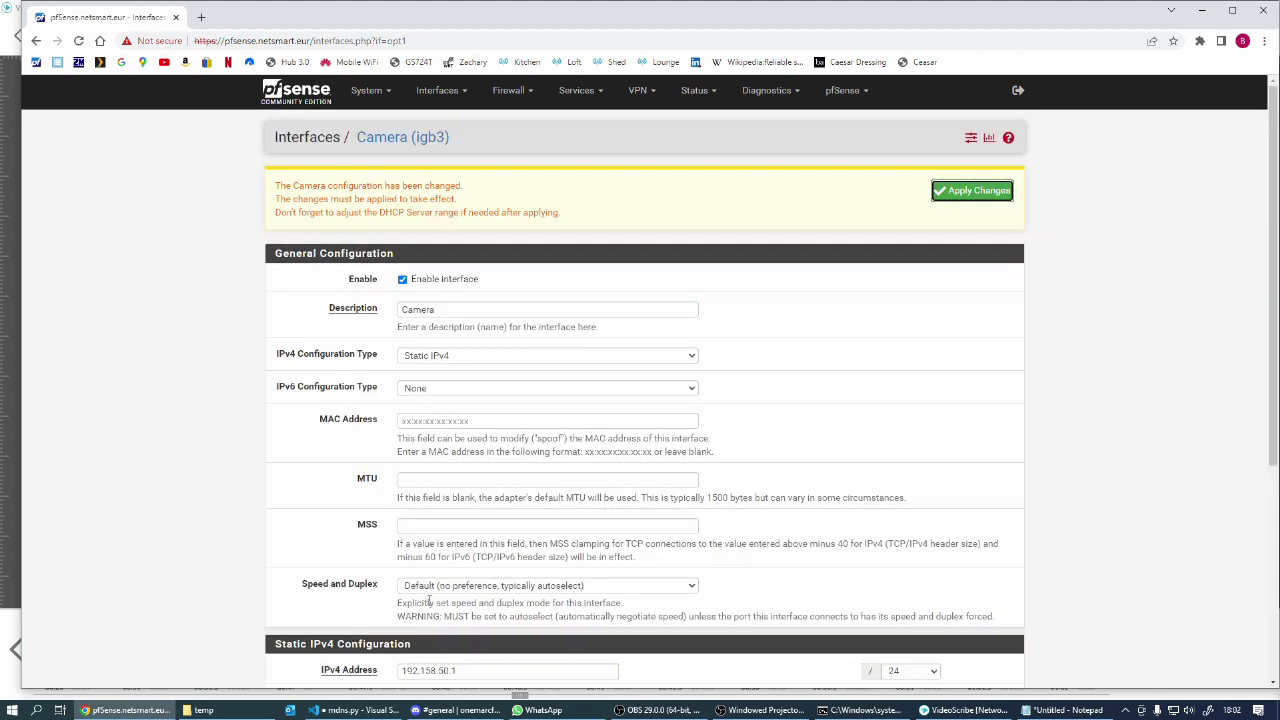
{"action": "left_click", "coordinate": [977, 193]}
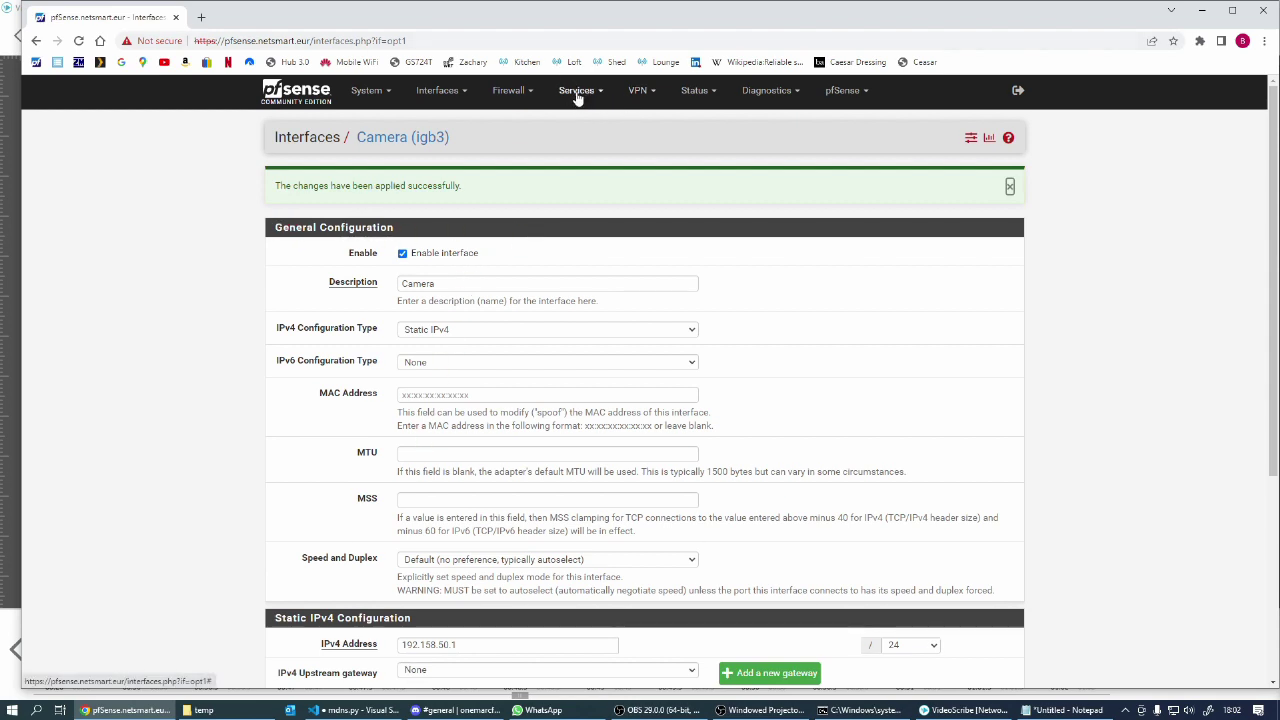
Open the CAMERA DHCP server settings, enable the server and enter the address range 192.168.50.64 to 192.168.50.191.
{"action": "left_click", "coordinate": [577, 93]}
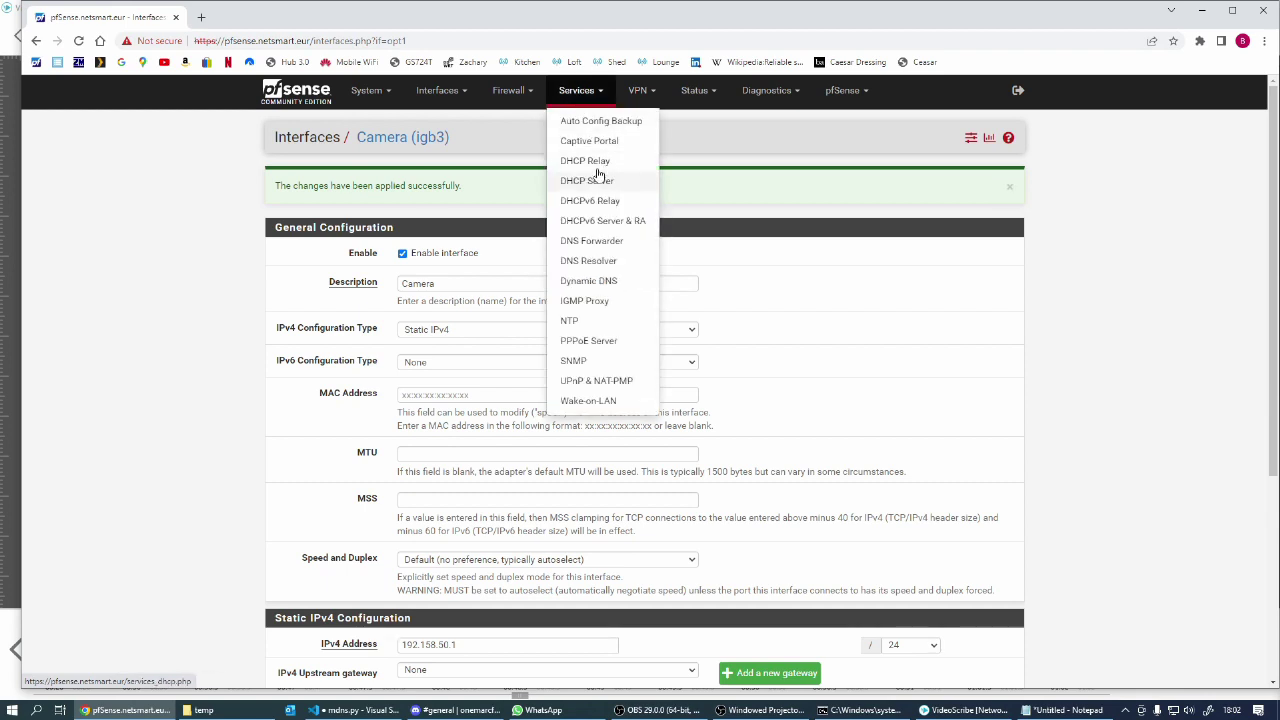
{"action": "left_click", "coordinate": [600, 181]}
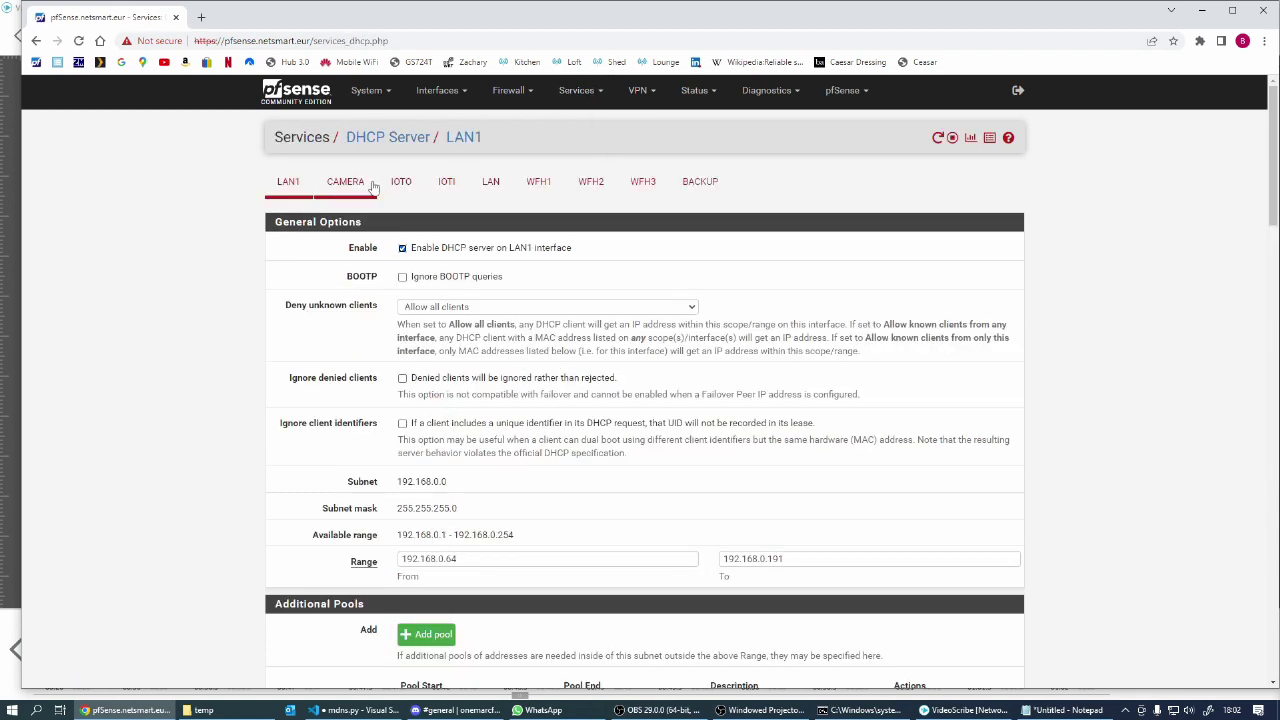
{"action": "left_click", "coordinate": [352, 183]}
{"action": "left_click", "coordinate": [402, 250]}
{"action": "left_click_drag", "start_coordinate": [472, 558], "coordinate": [355, 550]}
{"action": "type", "text": "192.168.50.64"}
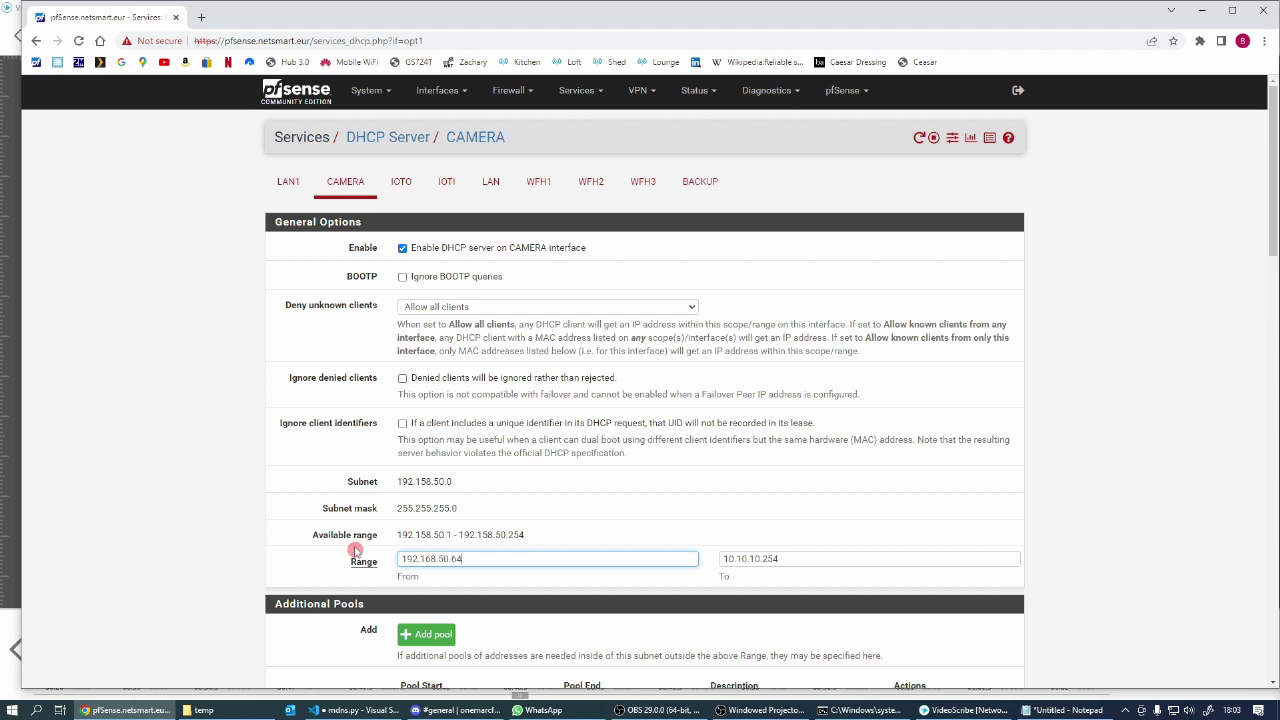
{"action": "key", "text": "Tab"}
{"action": "type", "text": "19"}
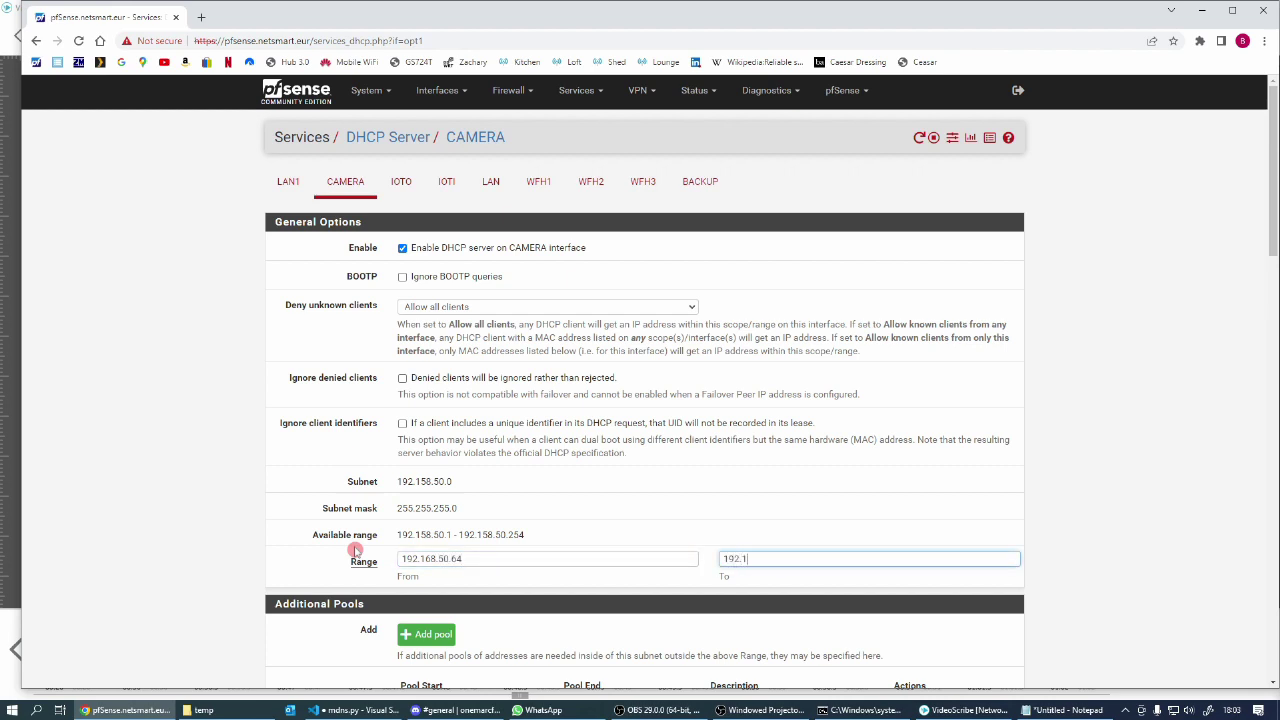
{"action": "type", "text": "2.168.50.191"}
Clear the NTP Server 1 entry for CAMERA and try to save the DHCP settings.
{"action": "scroll", "coordinate": [534, 509], "scroll_direction": "down", "scroll_amount": 3}
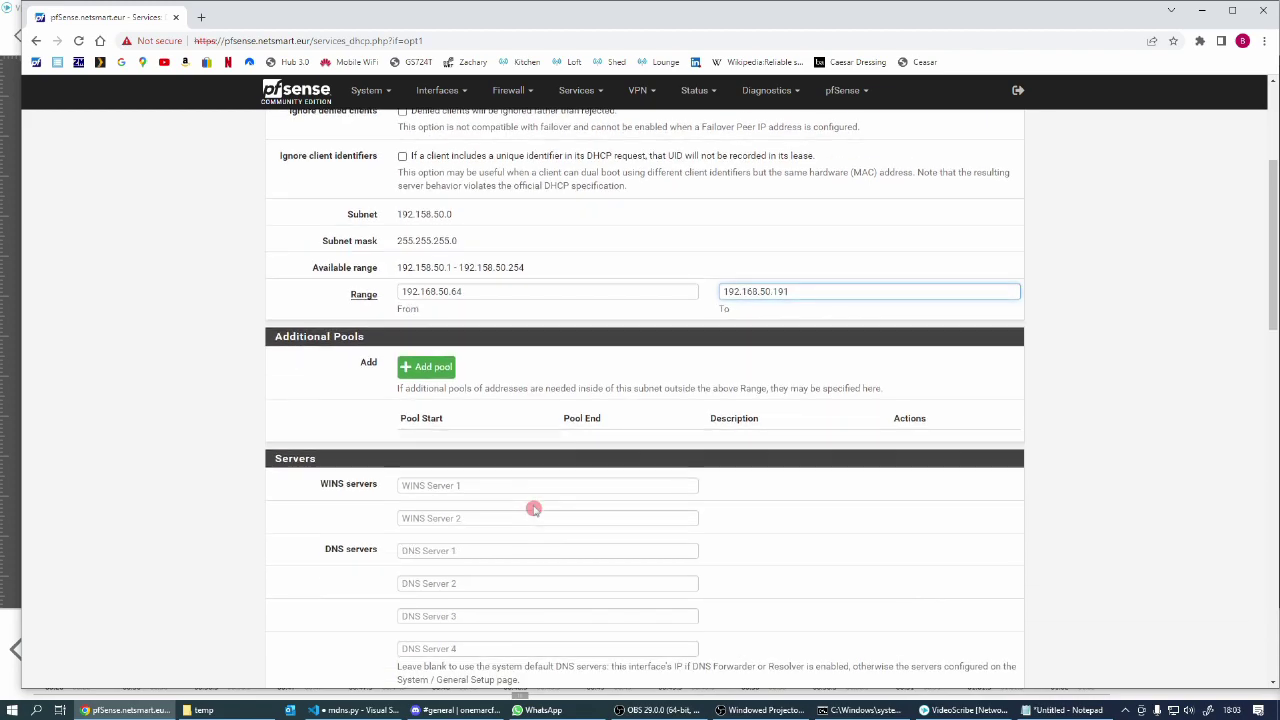
{"action": "scroll", "coordinate": [534, 509], "scroll_direction": "down", "scroll_amount": 12}
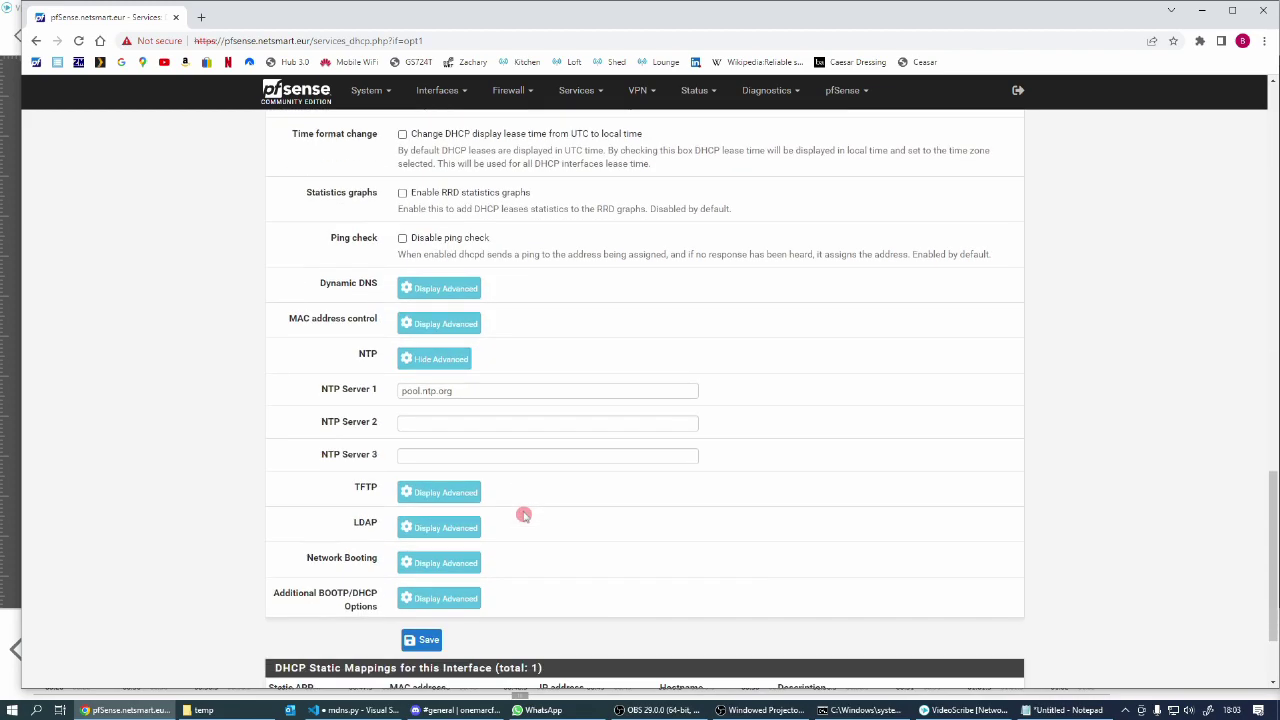
{"action": "left_click_drag", "start_coordinate": [478, 382], "coordinate": [355, 397]}
{"action": "key", "text": "BackSpace"}
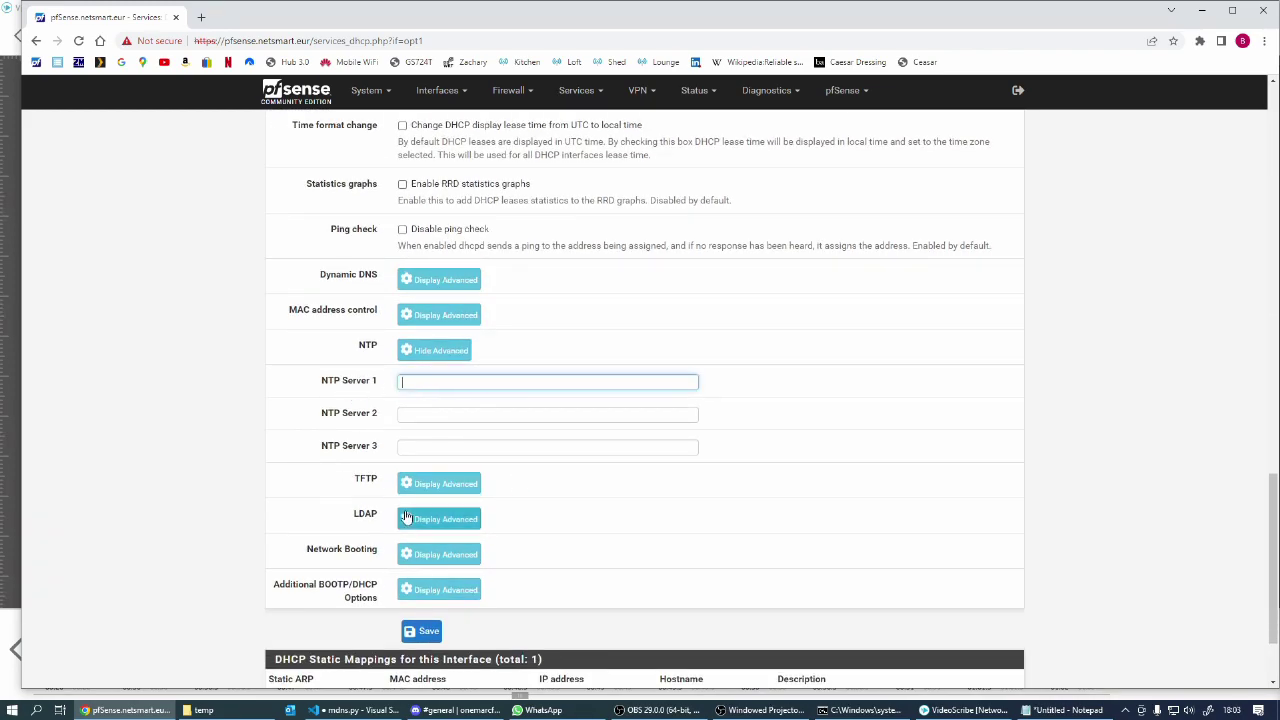
{"action": "scroll", "coordinate": [406, 516], "scroll_direction": "down", "scroll_amount": 2}
{"action": "left_click", "coordinate": [421, 511]}
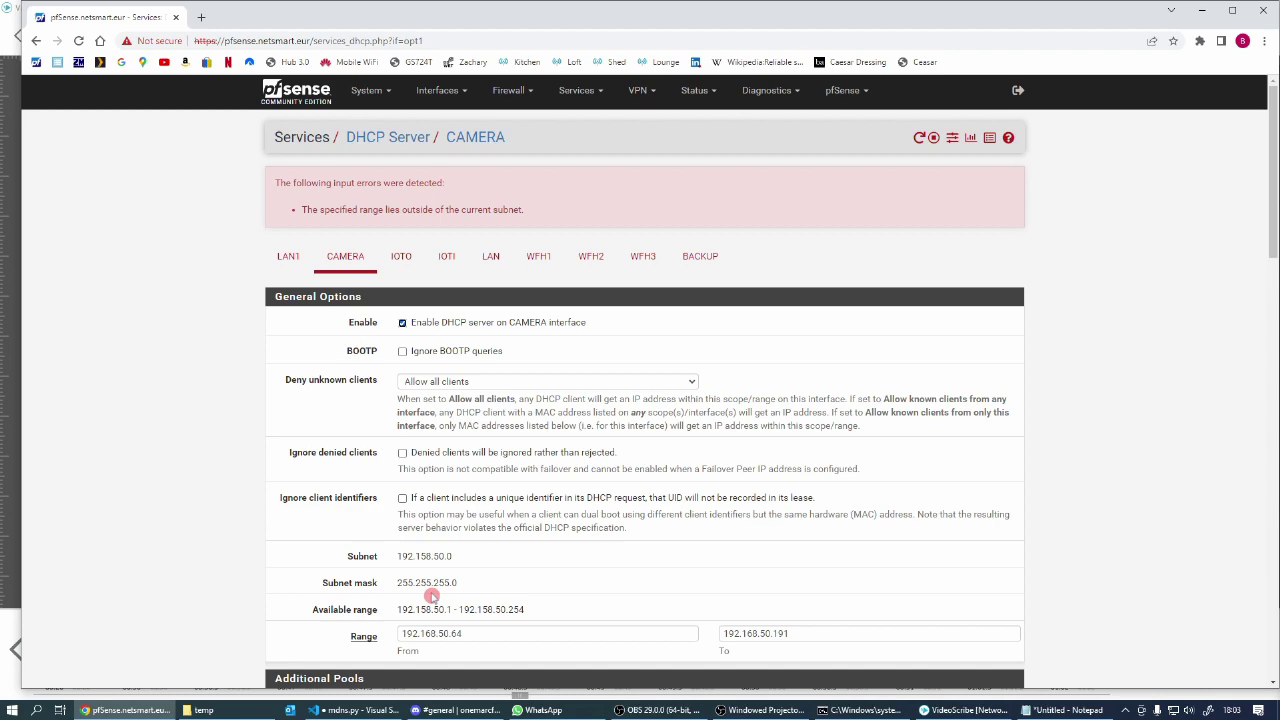
Delete the vcenter static mapping from the CAMERA interface's DHCP settings.
{"action": "scroll", "coordinate": [432, 596], "scroll_direction": "down", "scroll_amount": 3}
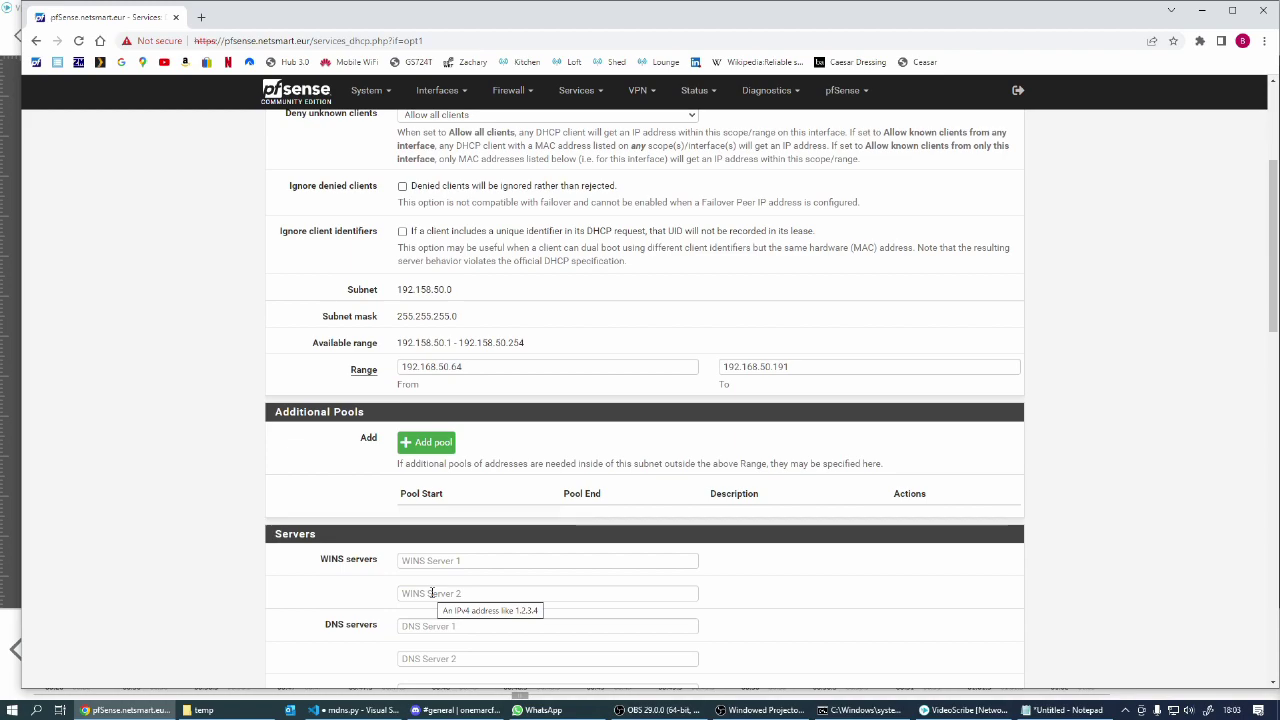
{"action": "scroll", "coordinate": [432, 593], "scroll_direction": "down", "scroll_amount": 11}
{"action": "scroll", "coordinate": [432, 595], "scroll_direction": "down", "scroll_amount": 3}
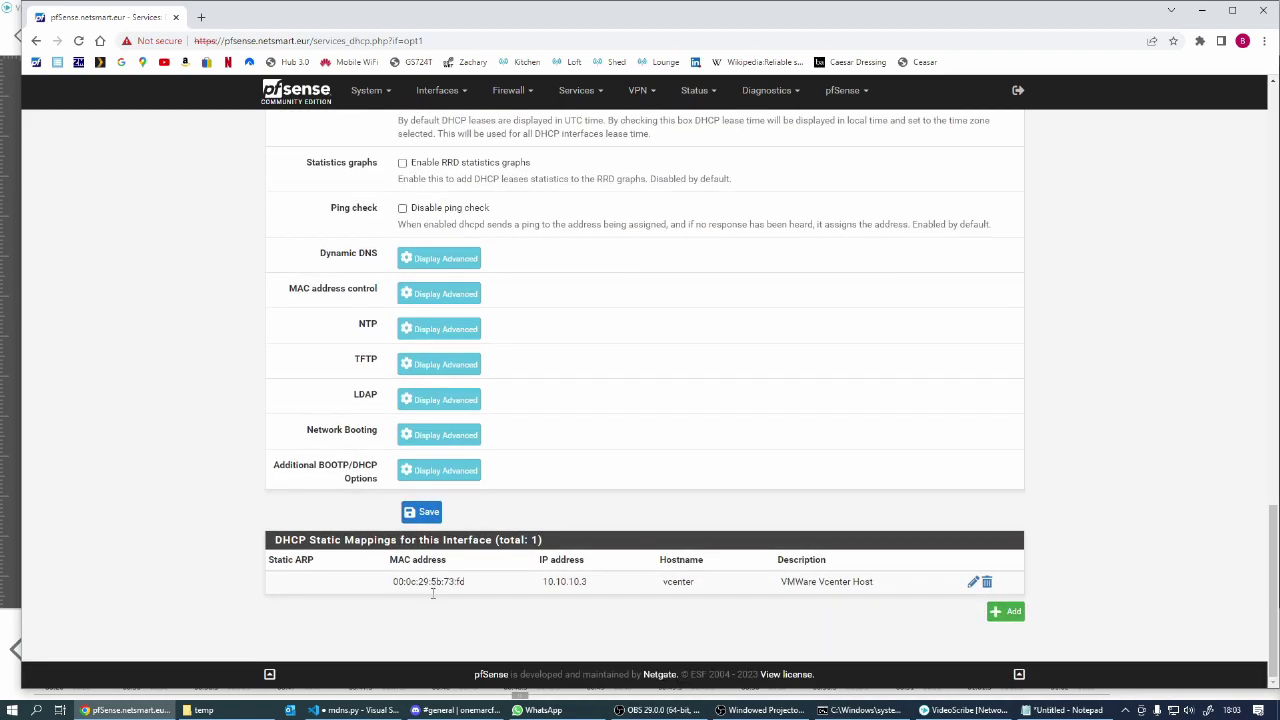
{"action": "left_click", "coordinate": [987, 583]}
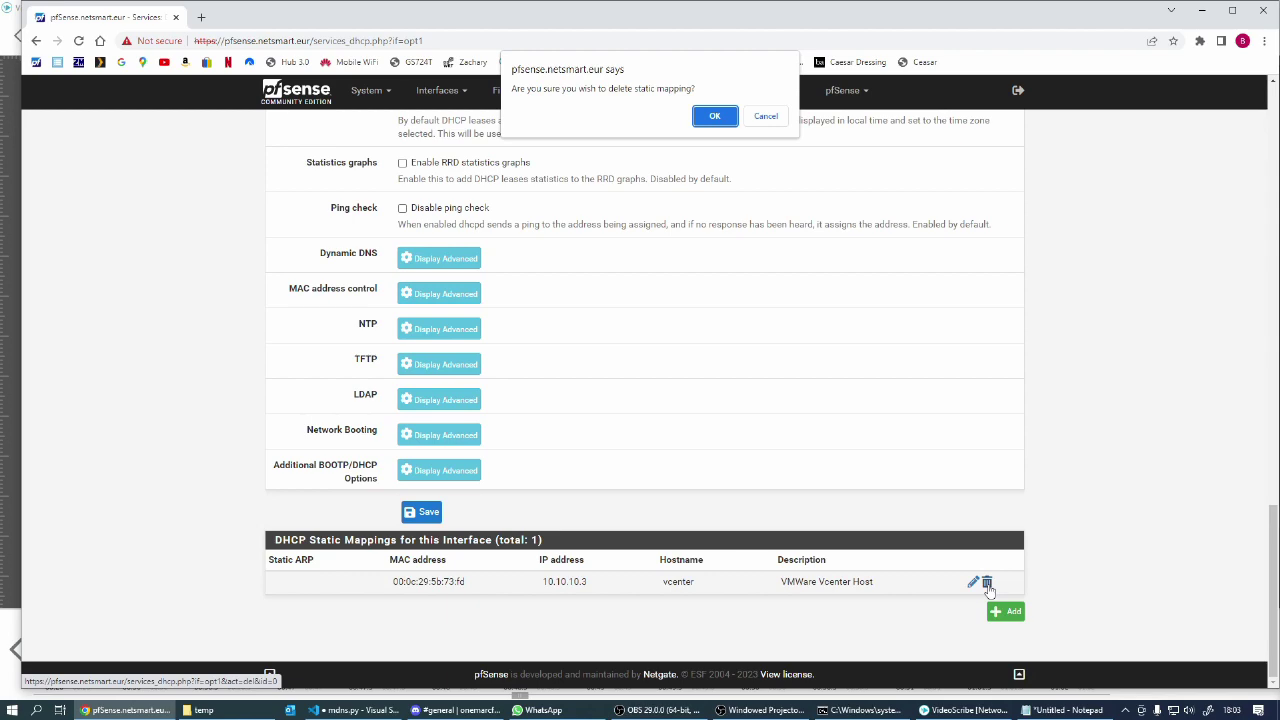
{"action": "left_click", "coordinate": [712, 116]}
{"action": "scroll", "coordinate": [658, 523], "scroll_direction": "down", "scroll_amount": 20}
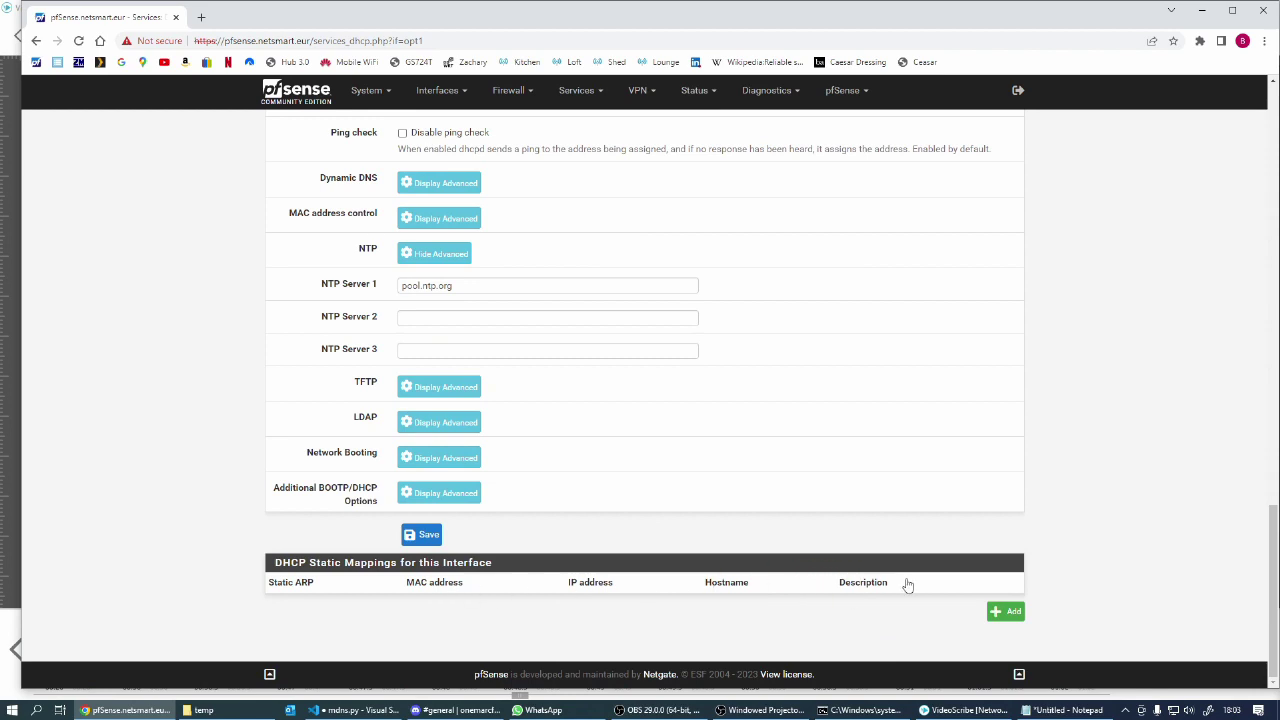
Re-enter the CAMERA DHCP range as 192.168.50.64 to 192.168.50.191 and try to save it with the server disabled.
{"action": "left_click", "coordinate": [798, 603]}
{"action": "left_click", "coordinate": [629, 551]}
{"action": "scroll", "coordinate": [600, 500], "scroll_direction": "up", "scroll_amount": 4}
{"action": "left_click", "coordinate": [573, 442]}
{"action": "scroll", "coordinate": [560, 430], "scroll_direction": "up", "scroll_amount": 9}
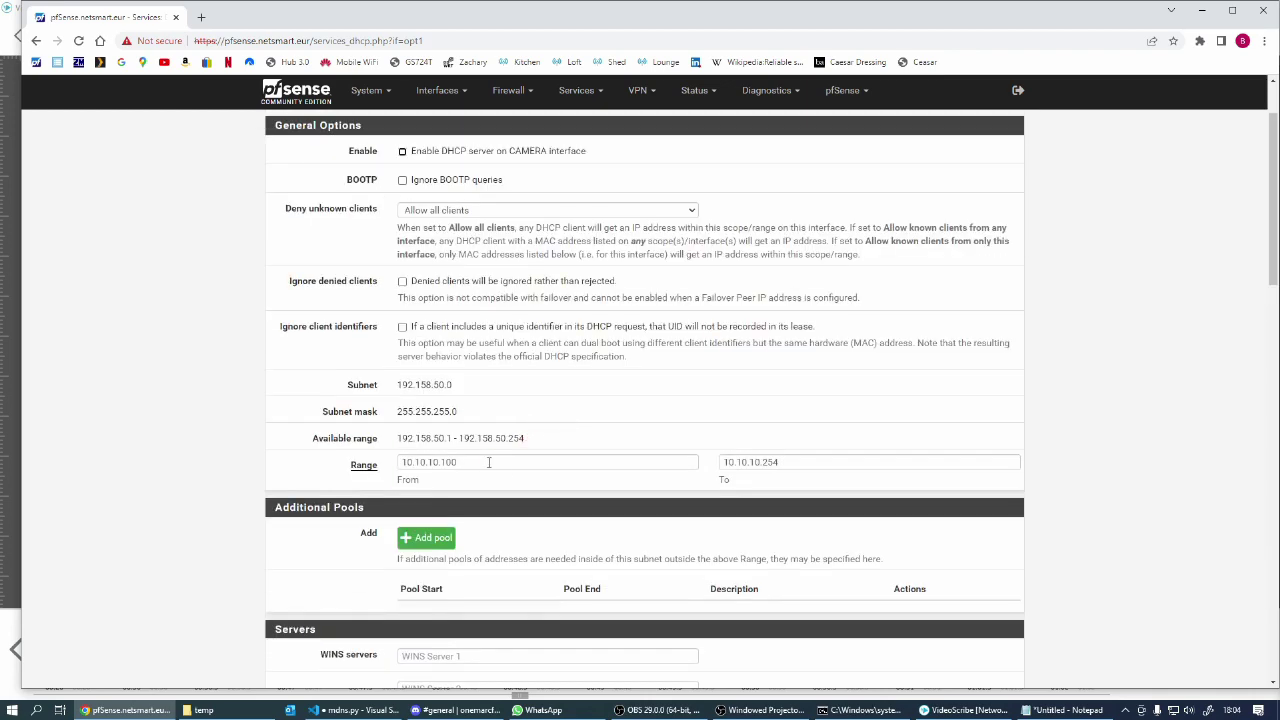
{"action": "left_click_drag", "start_coordinate": [472, 463], "coordinate": [385, 463]}
{"action": "type", "text": "192.168.50.64"}
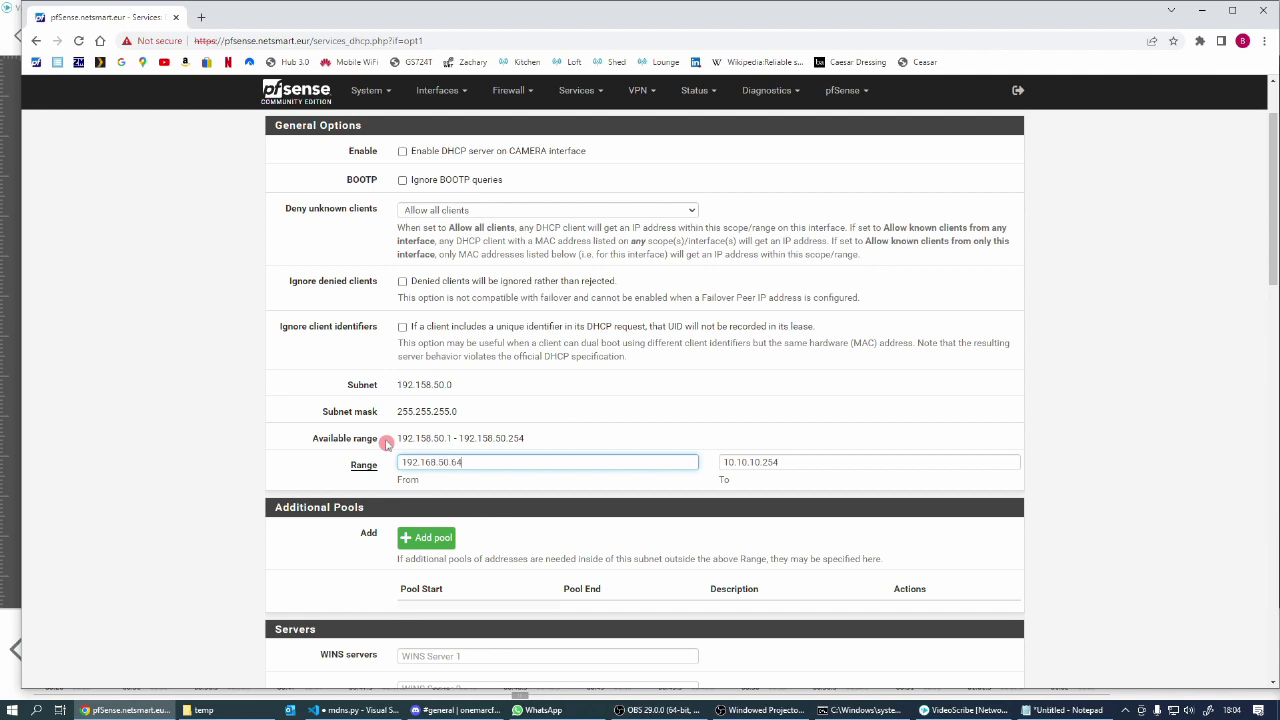
{"action": "key", "text": "Tab"}
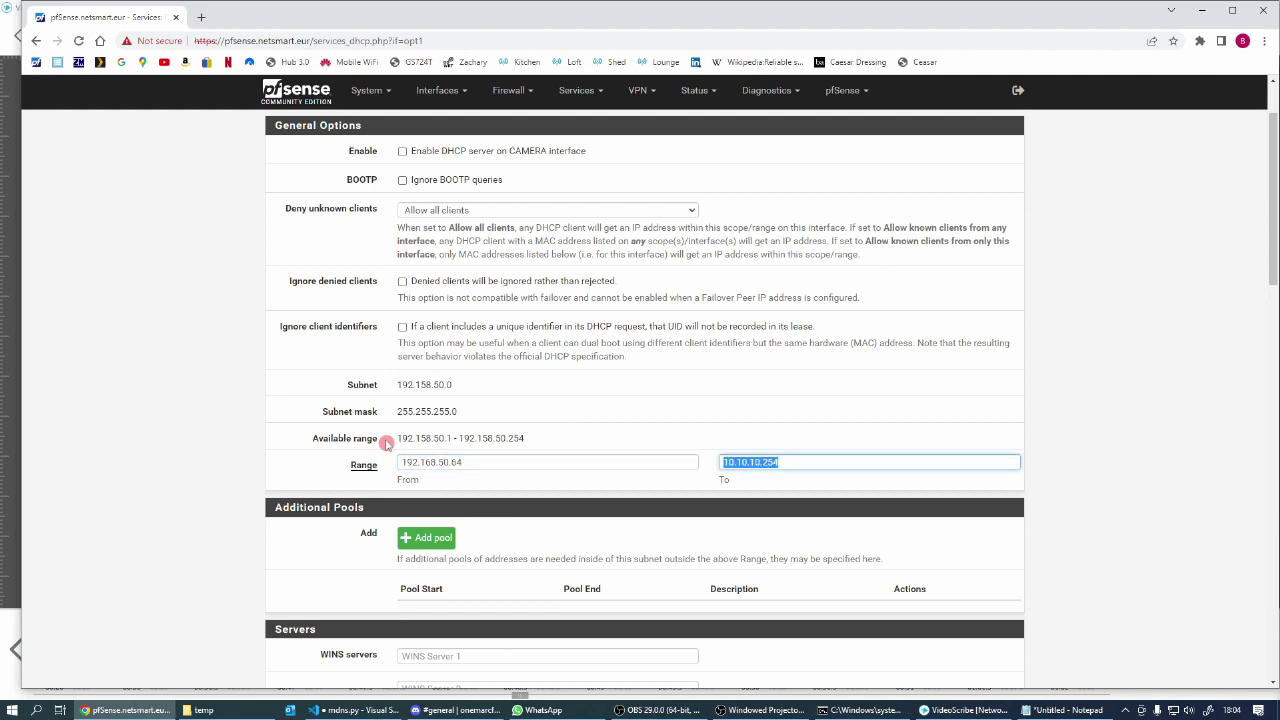
{"action": "type", "text": "192.168.50.191"}
{"action": "scroll", "coordinate": [505, 538], "scroll_direction": "down", "scroll_amount": 15}
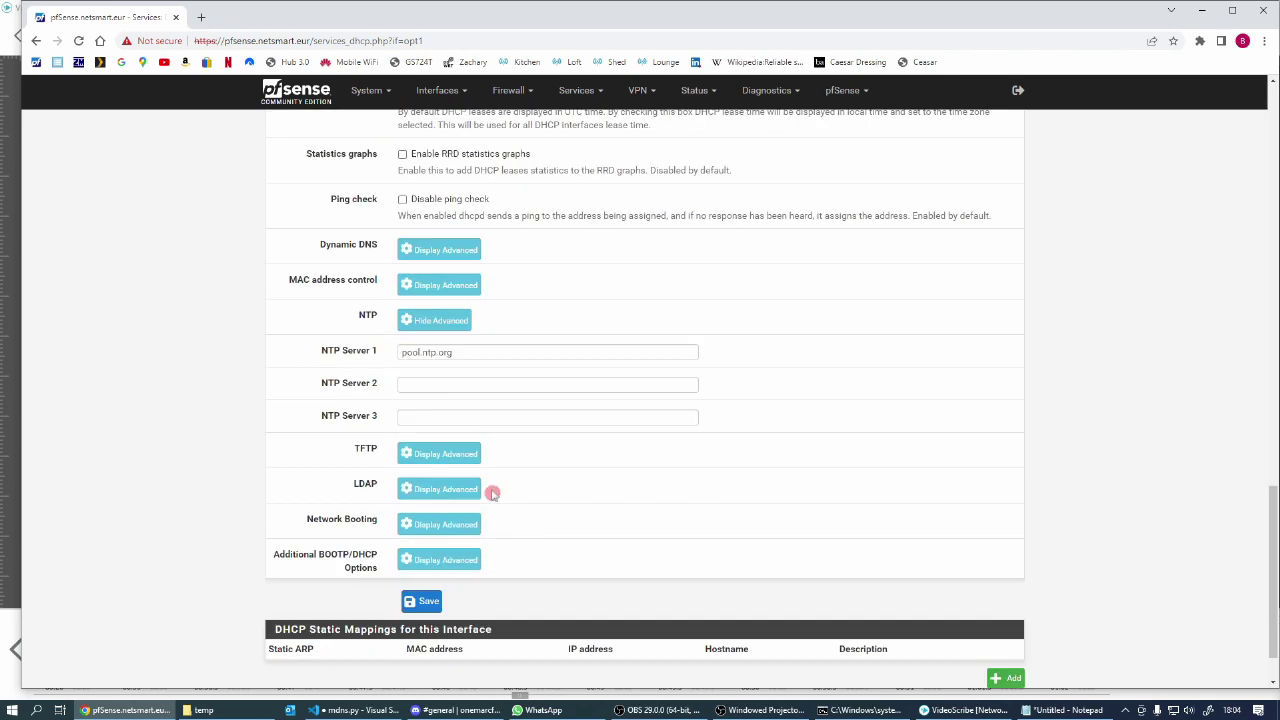
{"action": "left_click", "coordinate": [422, 602]}
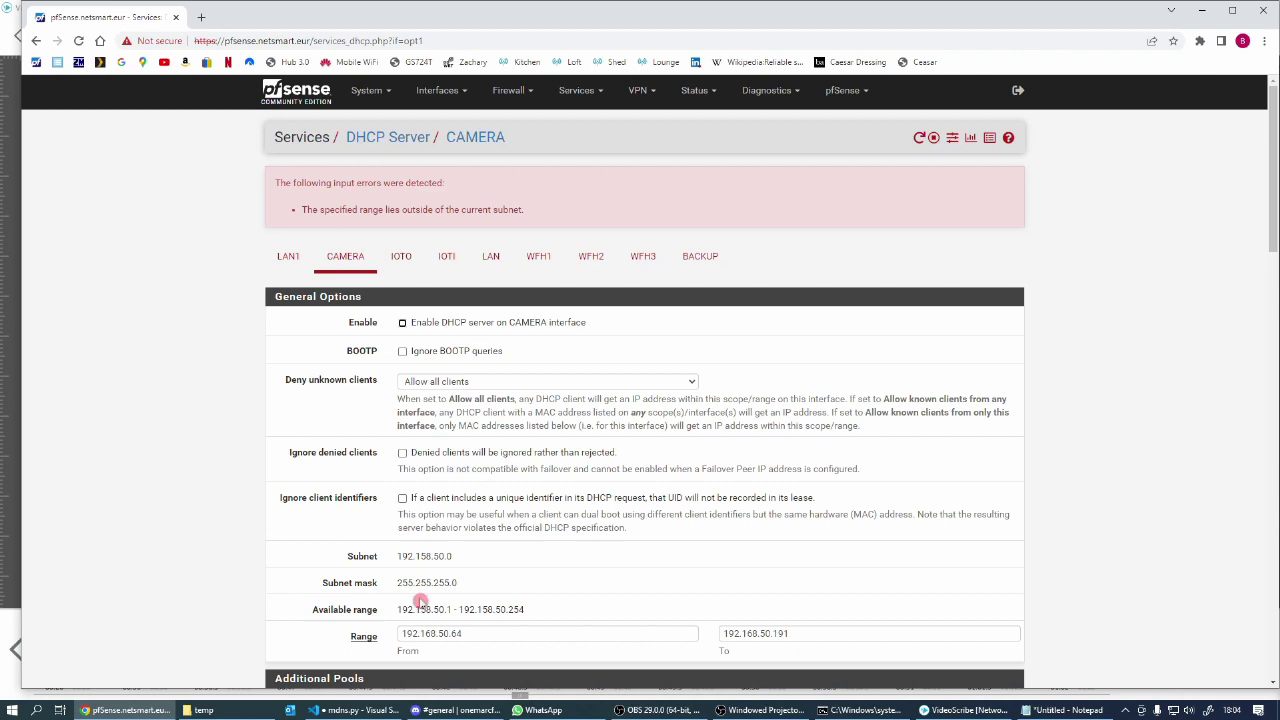
Save the CAMERA DHCP settings with the server disabled and the address range blank.
{"action": "left_click", "coordinate": [402, 323]}
{"action": "scroll", "coordinate": [446, 591], "scroll_direction": "down", "scroll_amount": 2}
{"action": "scroll", "coordinate": [446, 591], "scroll_direction": "down", "scroll_amount": 15}
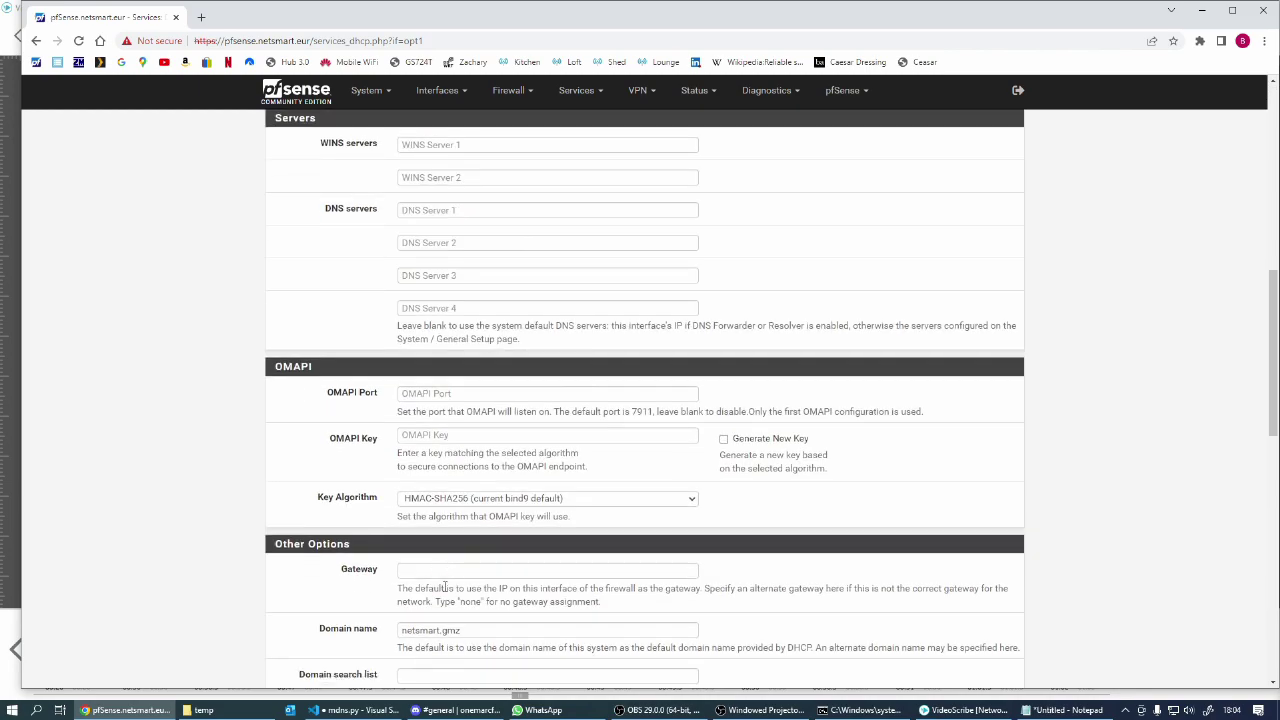
{"action": "left_click", "coordinate": [421, 538]}
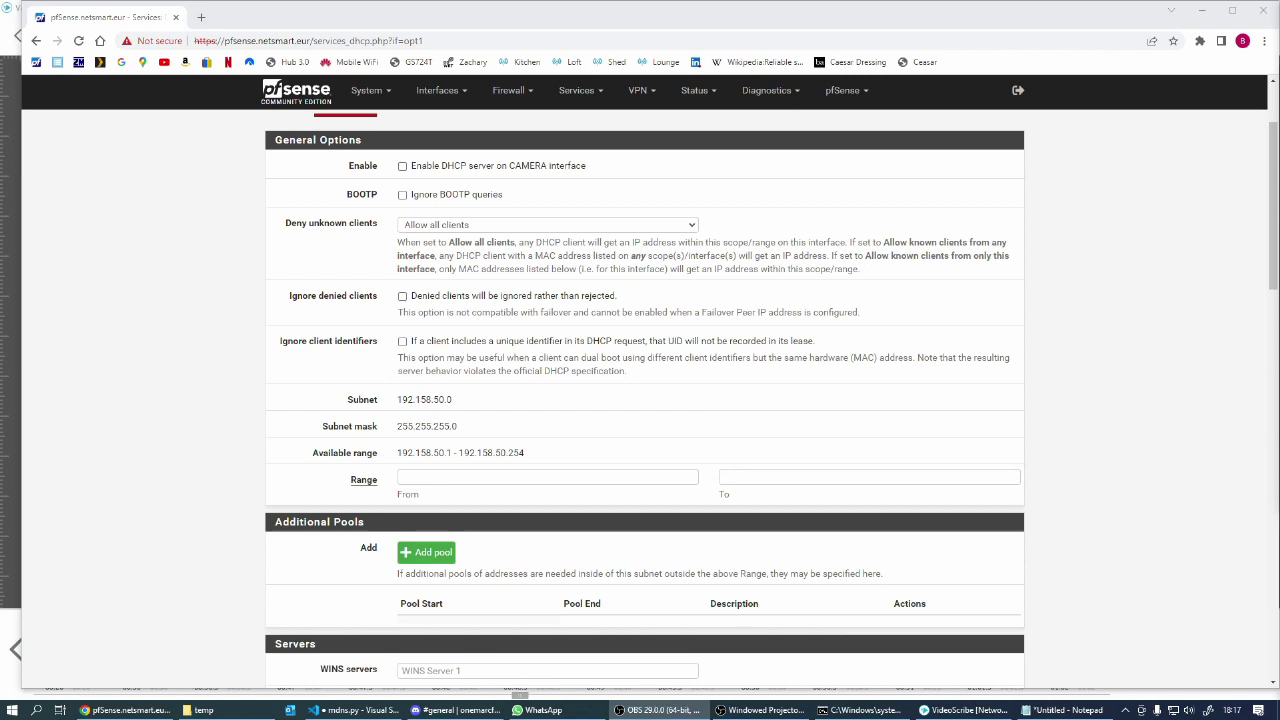
Open the Camera interface configuration and correct its static IPv4 address to 192.168.50.1.
{"action": "mouse_move", "coordinate": [458, 376]}
{"action": "left_mouse_down"}
{"action": "mouse_move", "coordinate": [420, 376]}
{"action": "mouse_move", "coordinate": [398, 400]}
{"action": "mouse_move", "coordinate": [487, 397]}
{"action": "mouse_move", "coordinate": [444, 373]}
{"action": "left_mouse_up"}
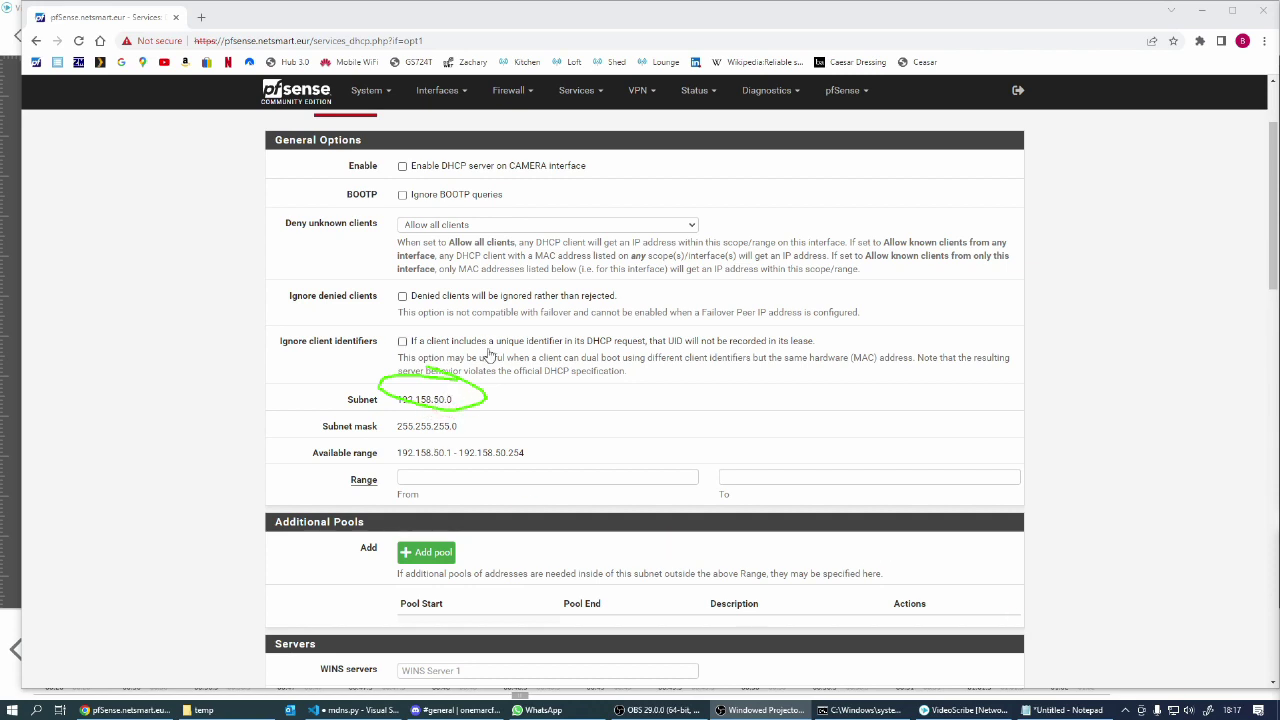
{"action": "scroll", "coordinate": [490, 340], "scroll_direction": "up", "scroll_amount": 3}
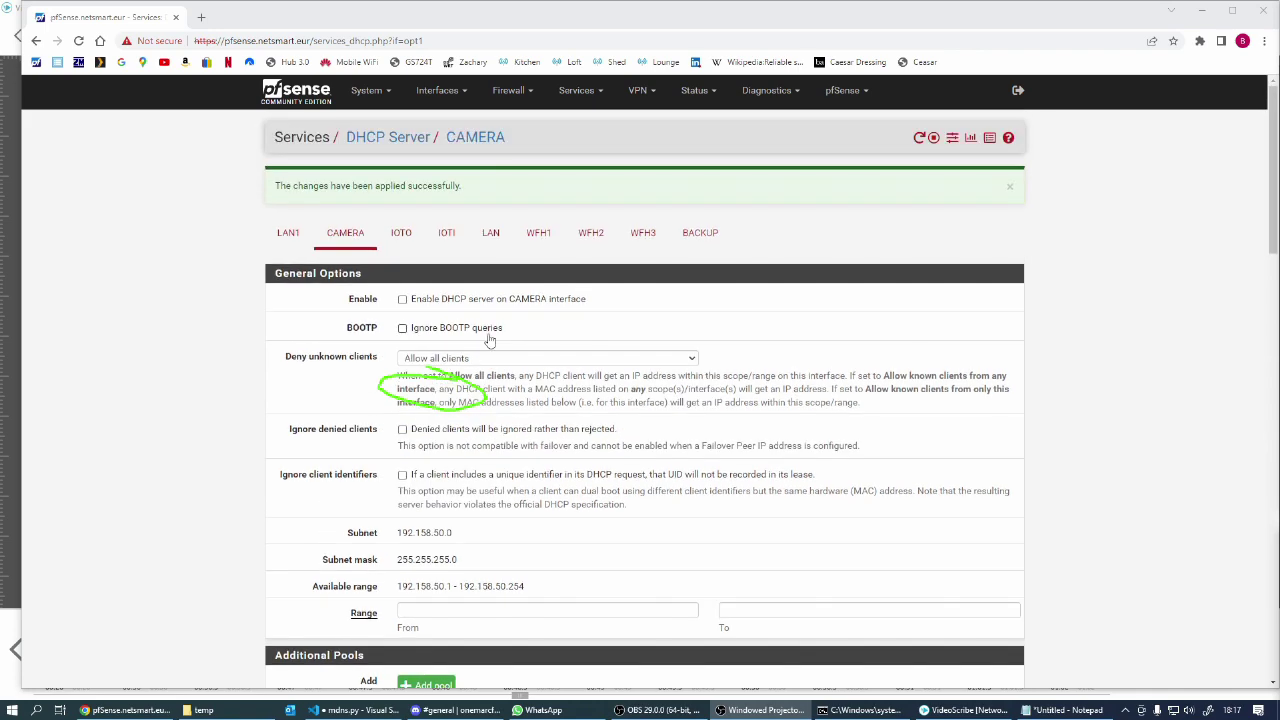
{"action": "left_click", "coordinate": [437, 90]}
{"action": "left_click", "coordinate": [421, 196]}
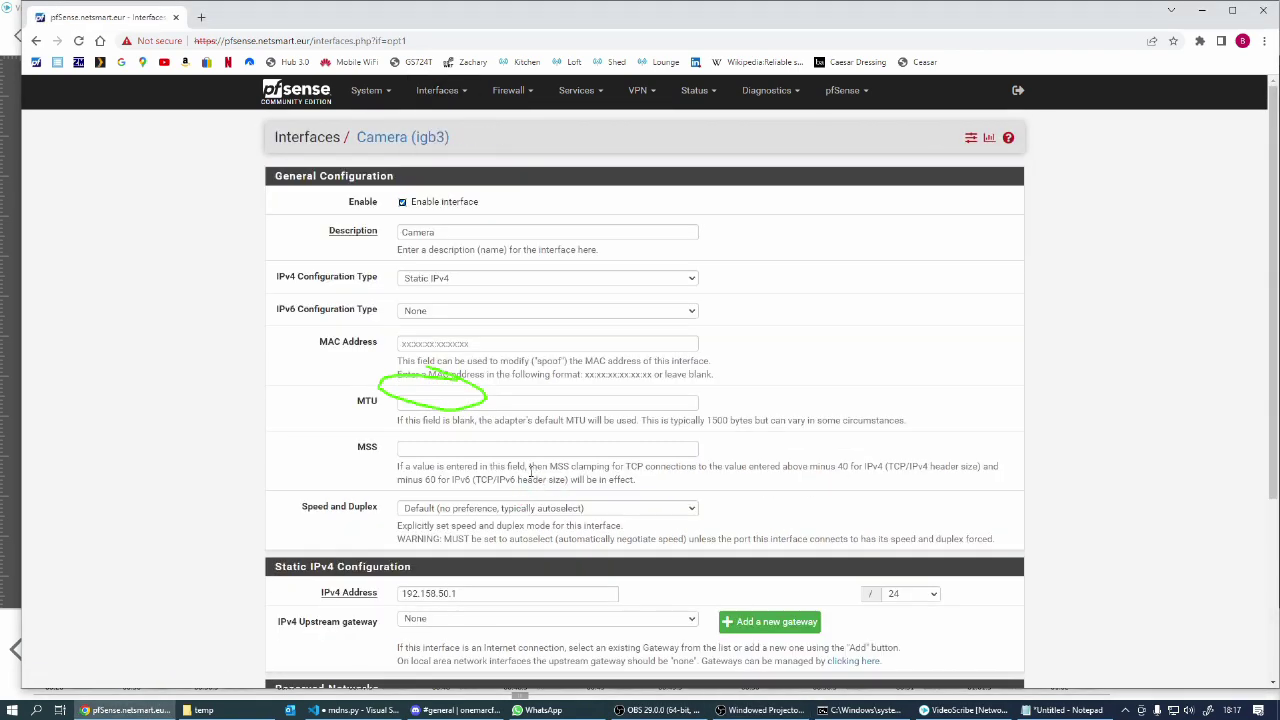
{"action": "scroll", "coordinate": [531, 470], "scroll_direction": "down", "scroll_amount": 1}
{"action": "left_click", "coordinate": [428, 460]}
{"action": "left_click_drag", "start_coordinate": [424, 460], "coordinate": [436, 460]}
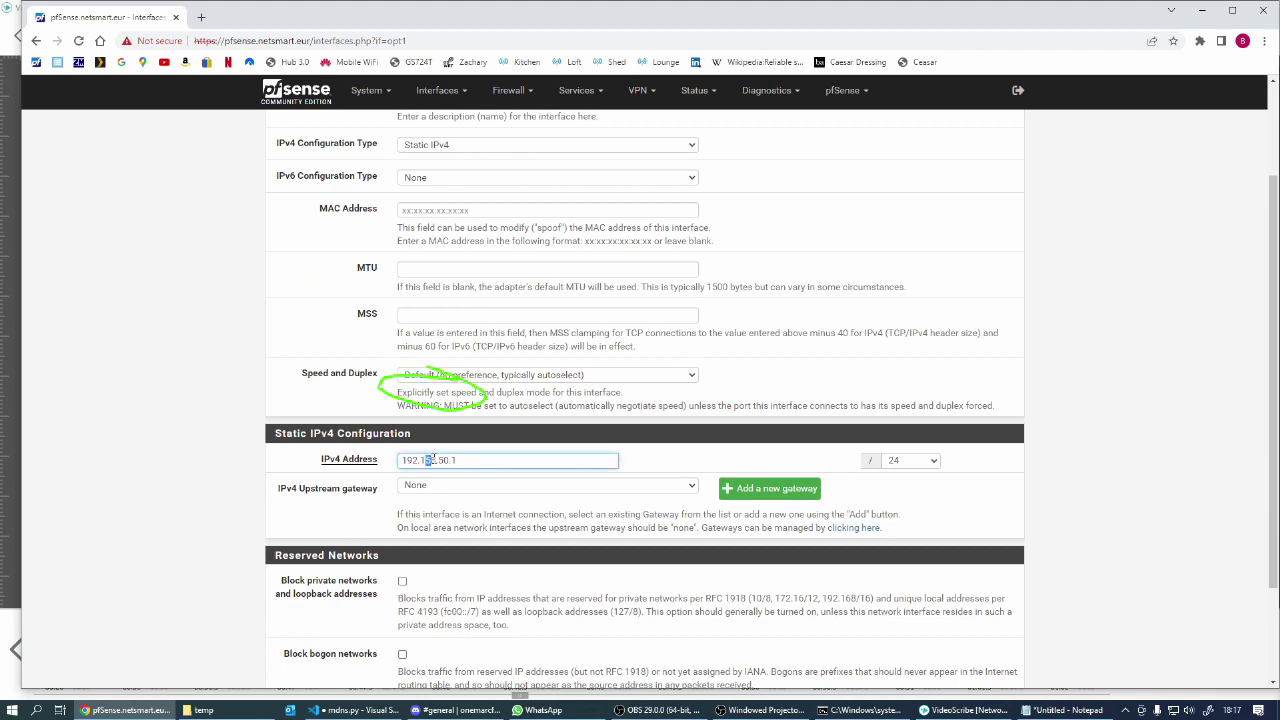
Save the Camera interface configuration and apply the changes.
{"action": "scroll", "coordinate": [545, 440], "scroll_direction": "down", "scroll_amount": 2}
{"action": "left_click", "coordinate": [425, 622]}
{"action": "left_click", "coordinate": [977, 192]}
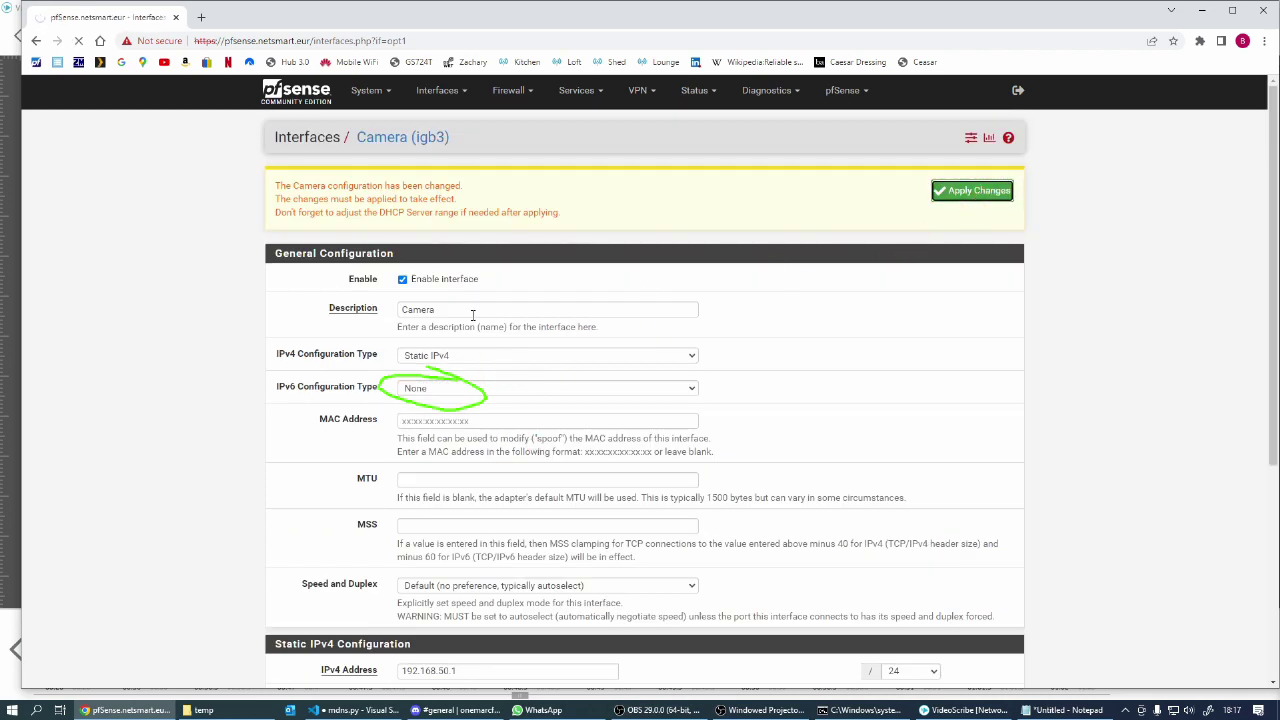
{"action": "left_click", "coordinate": [953, 195]}
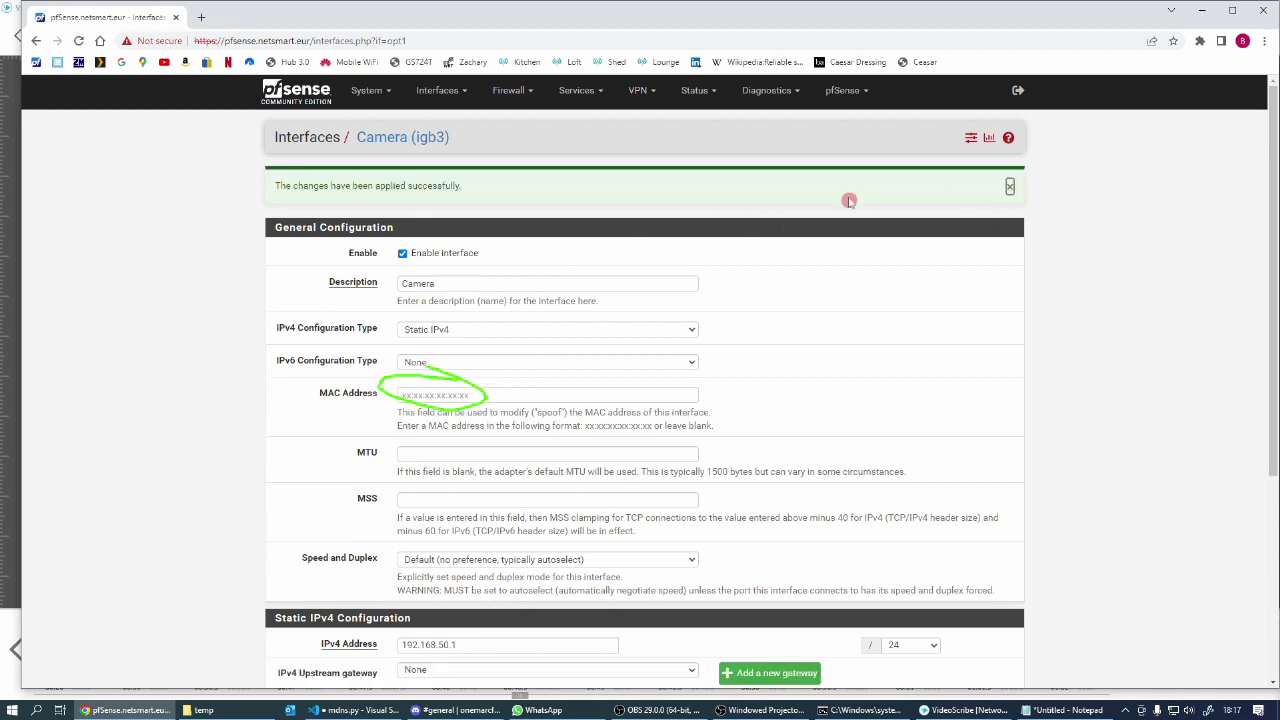
Enable the DHCP server on the CAMERA interface and set its address range from 192.168.50.64 to 192.168.50.191.
{"action": "left_click", "coordinate": [578, 91]}
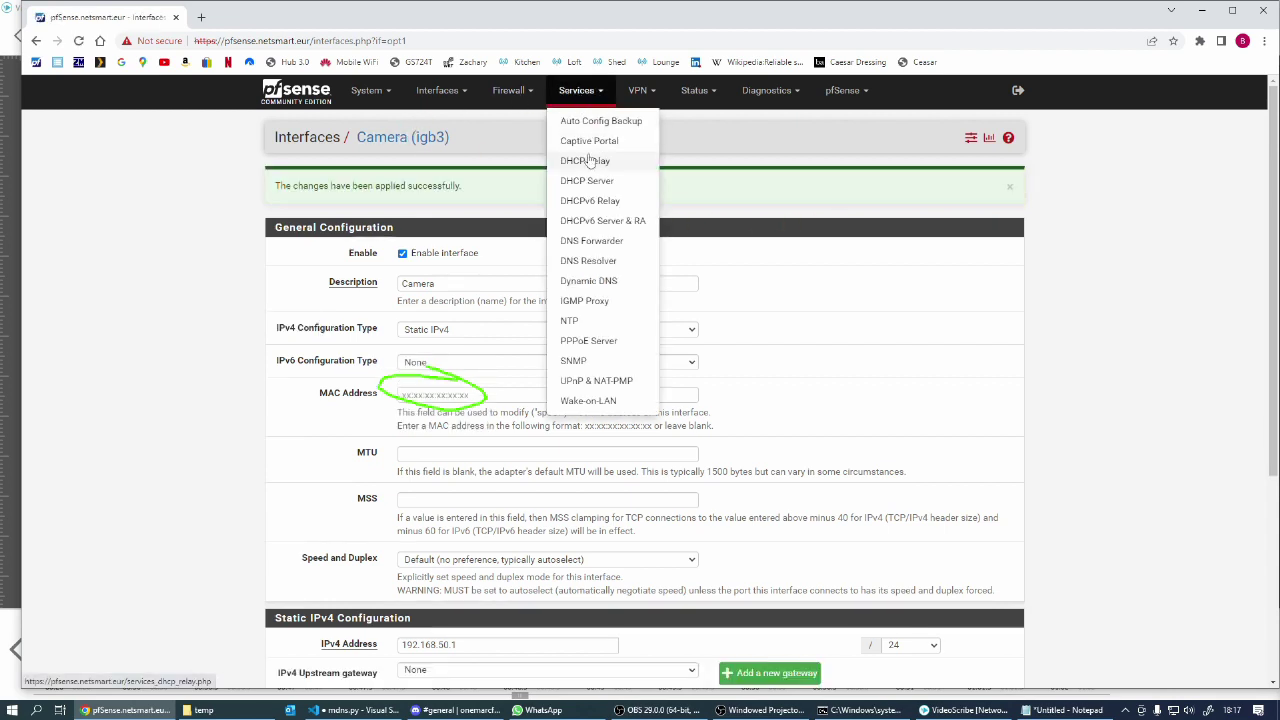
{"action": "left_click", "coordinate": [588, 182]}
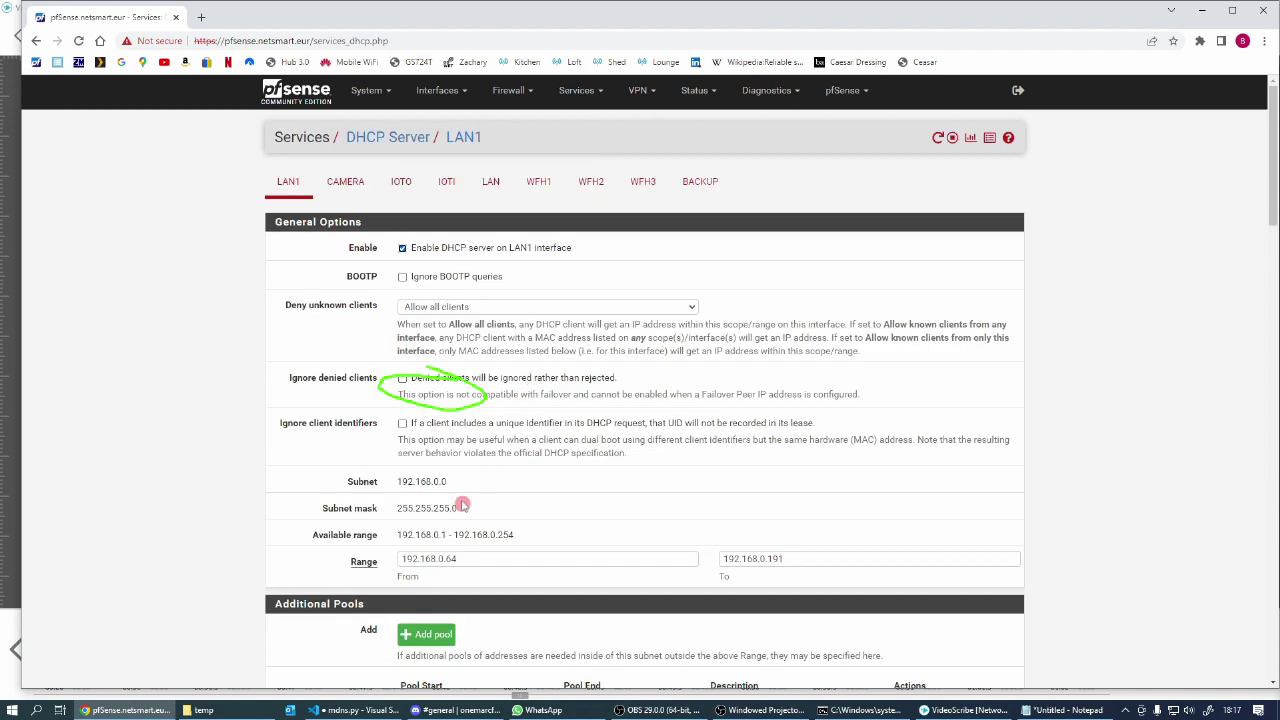
{"action": "left_click", "coordinate": [345, 182]}
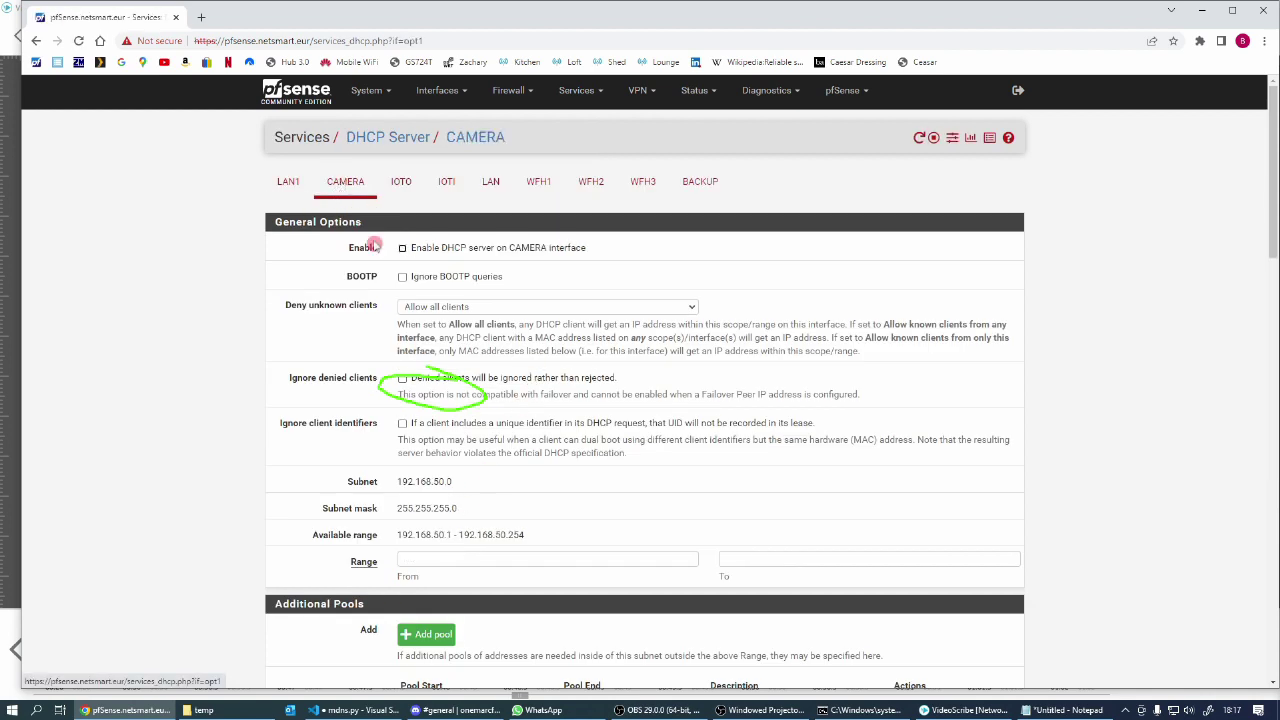
{"action": "left_click", "coordinate": [402, 248]}
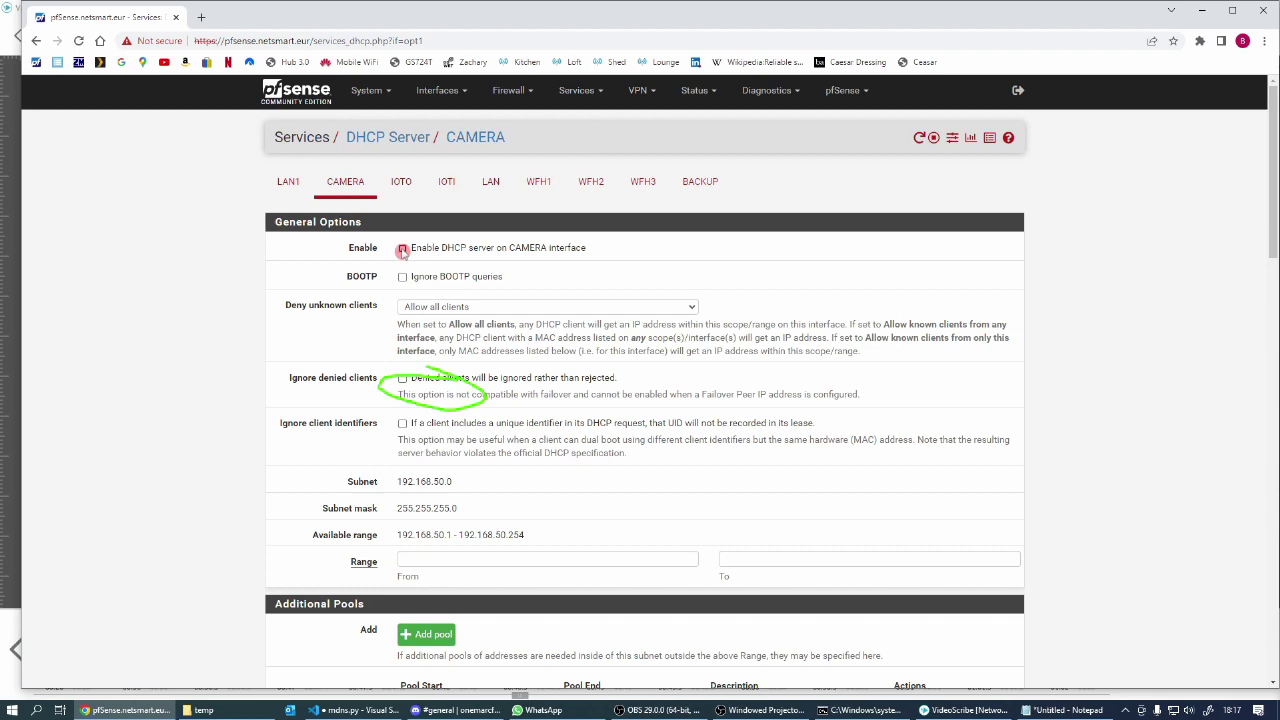
{"action": "left_click", "coordinate": [426, 562]}
{"action": "left_click", "coordinate": [429, 550]}
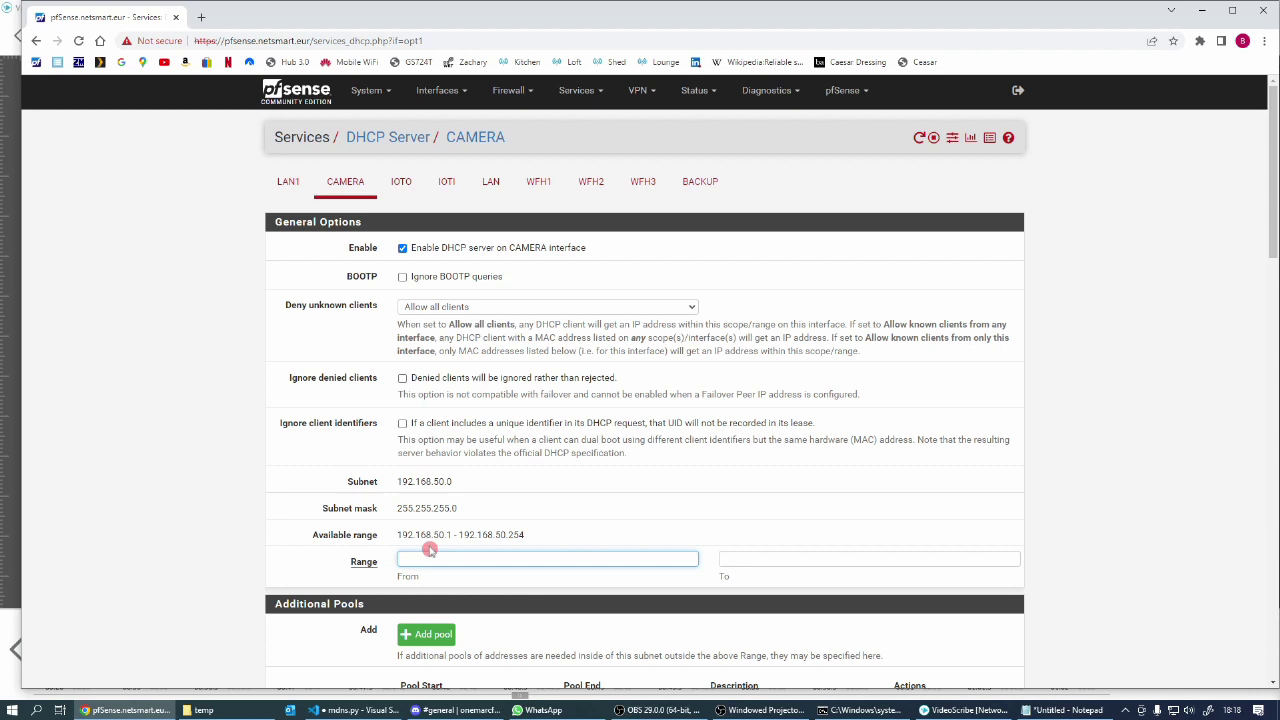
{"action": "type", "text": "192.168.50.64"}
{"action": "key", "text": "Tab"}
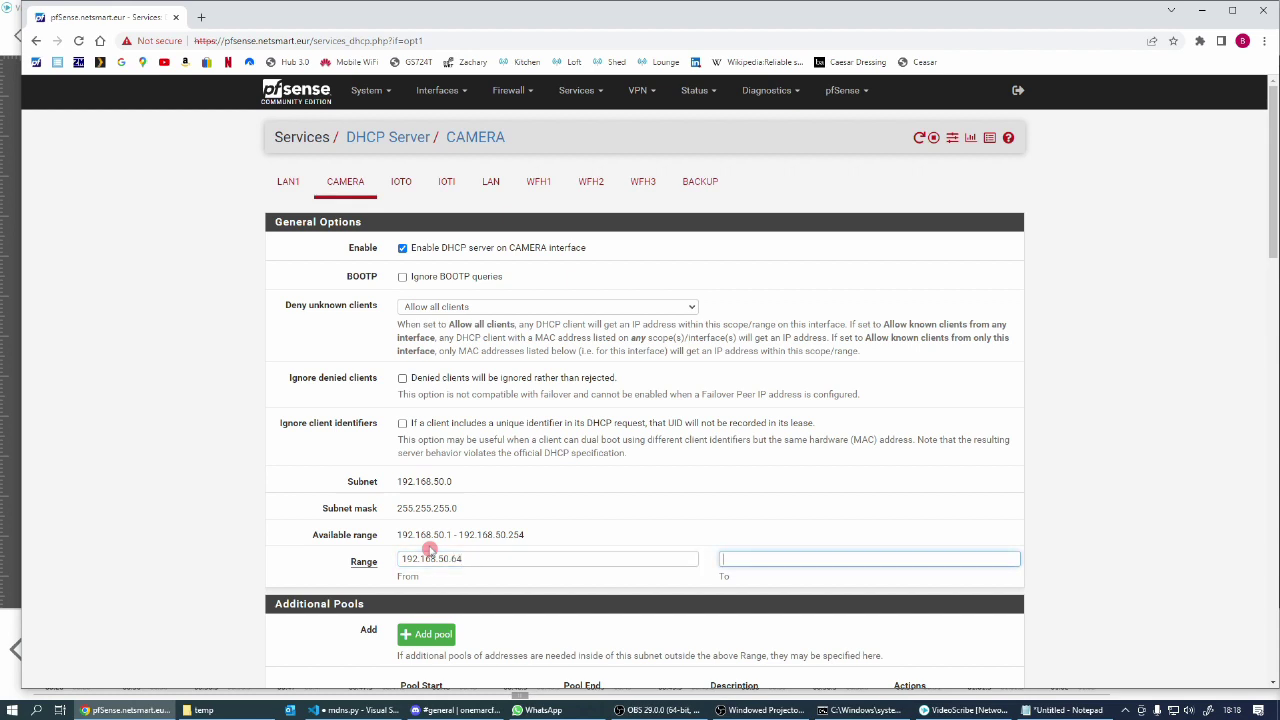
{"action": "type", "text": "192.168.50.191"}
Clear the NTP Server 1 entry for CAMERA and save the DHCP server settings.
{"action": "scroll", "coordinate": [553, 507], "scroll_direction": "down", "scroll_amount": 3}
{"action": "scroll", "coordinate": [559, 507], "scroll_direction": "down", "scroll_amount": 10}
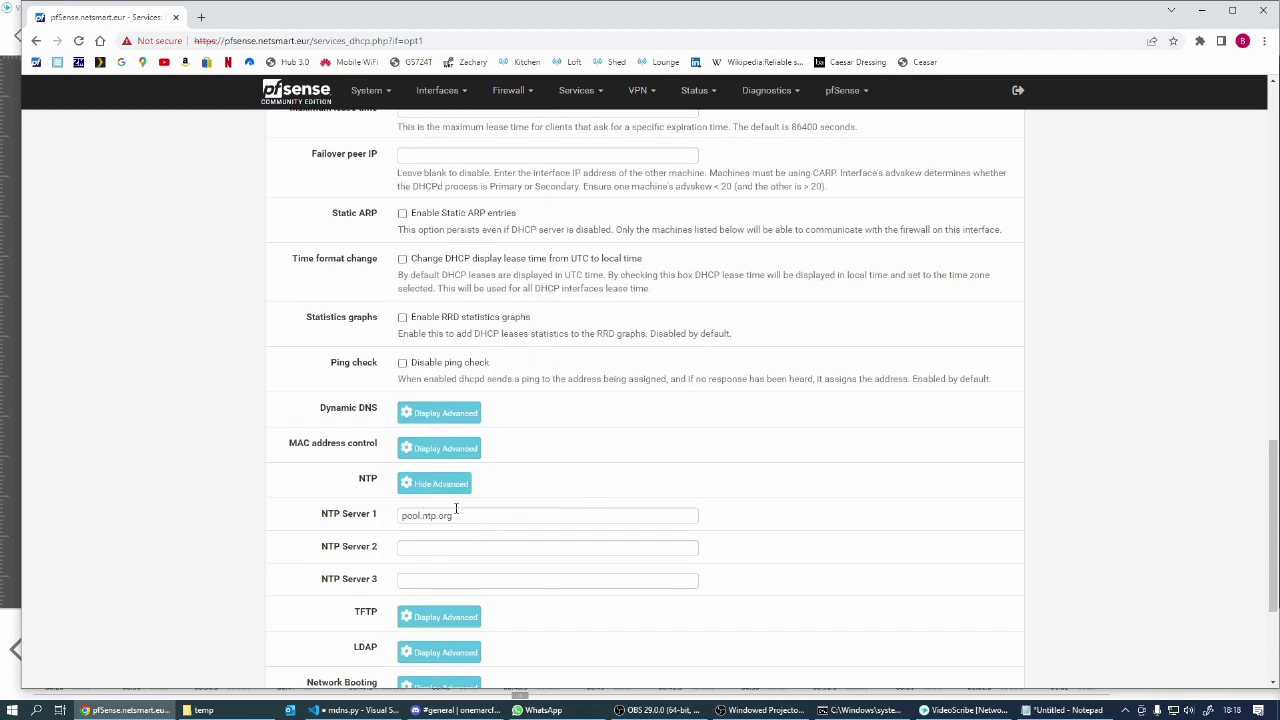
{"action": "left_click", "coordinate": [378, 517]}
{"action": "key", "text": "Delete"}
{"action": "scroll", "coordinate": [486, 571], "scroll_direction": "down", "scroll_amount": 3}
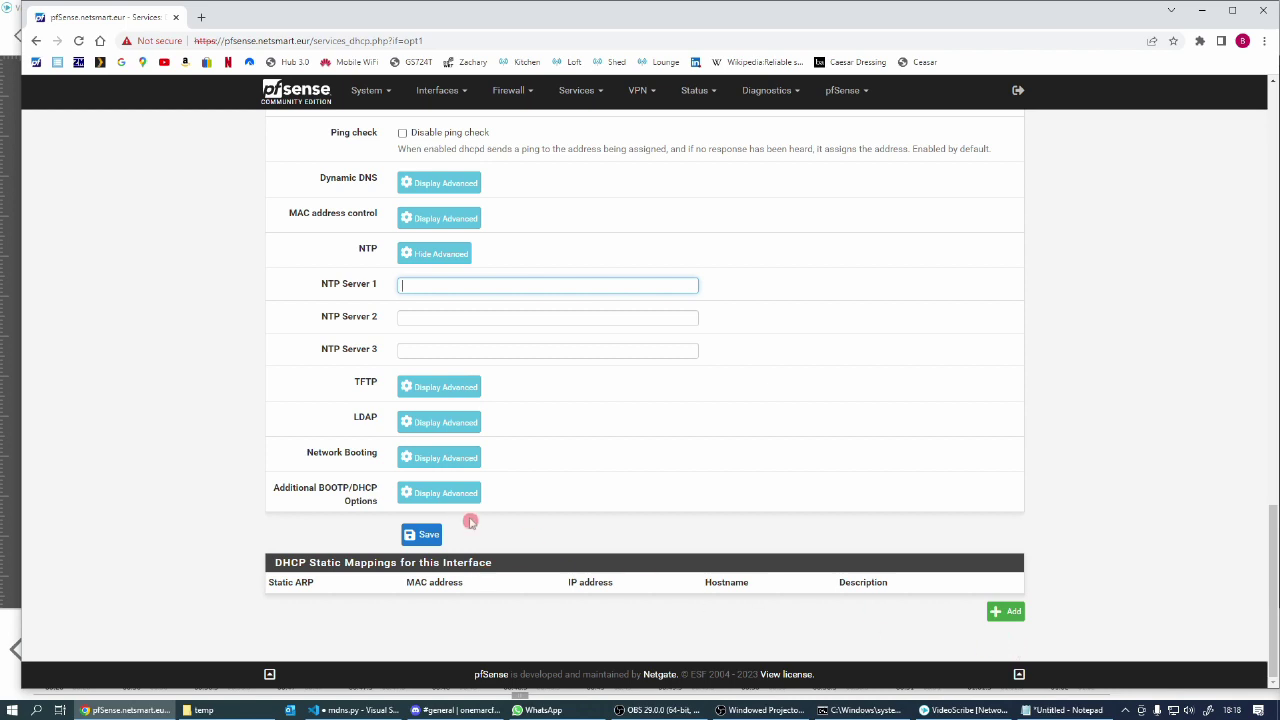
{"action": "left_click", "coordinate": [424, 538]}
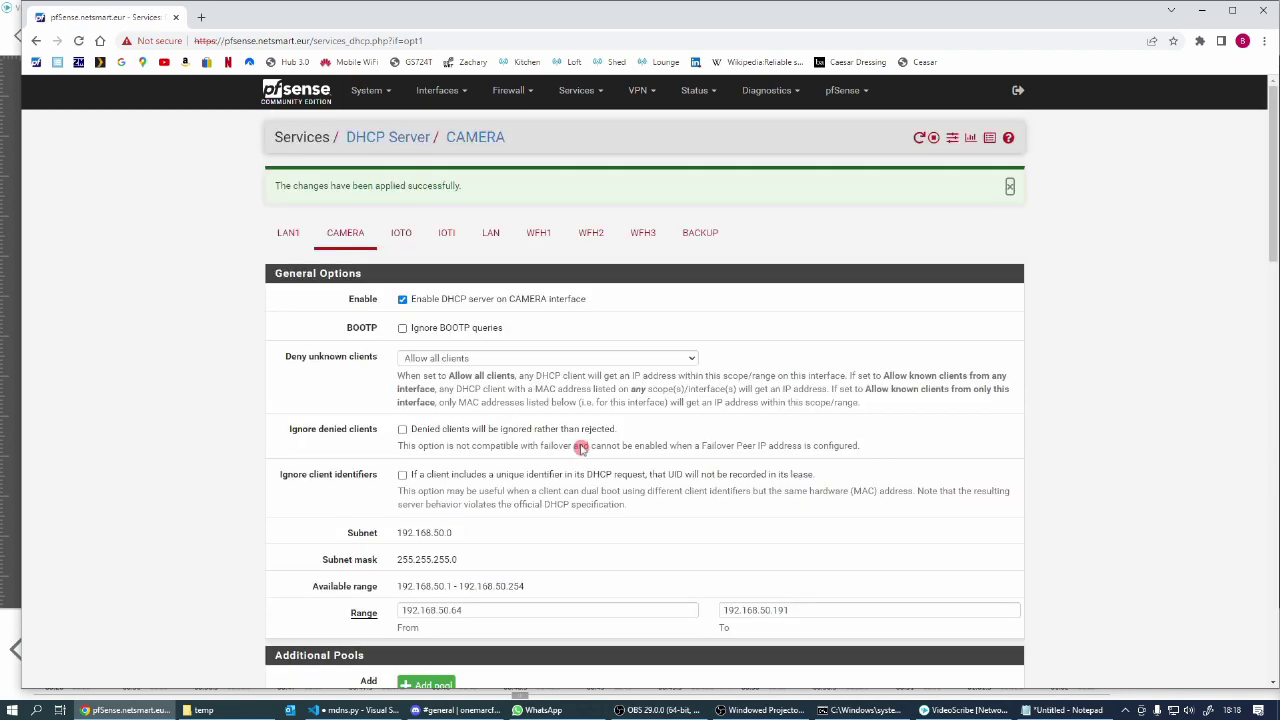
{"action": "scroll", "coordinate": [568, 457], "scroll_direction": "down", "scroll_amount": 20}
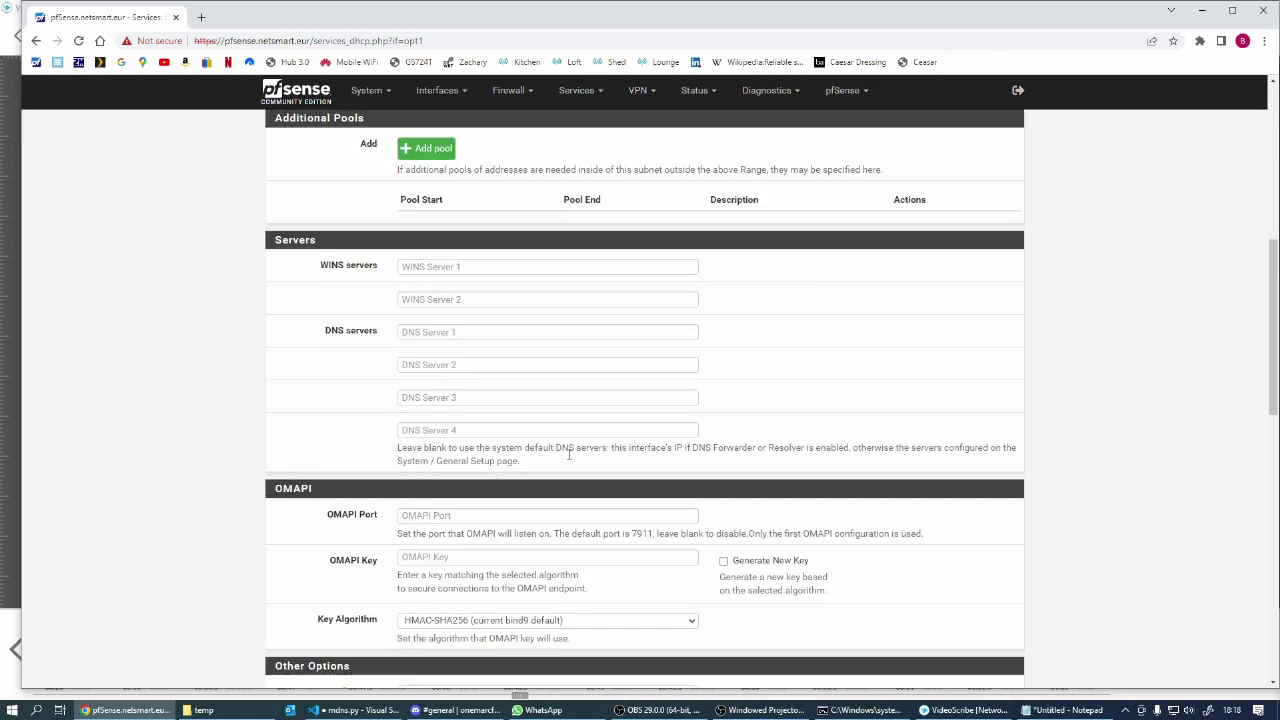
Add a static DHCP mapping on CAMERA for MAC address ec:71:db:85:8e:de with IP address 192.168.50.51.
{"action": "left_click", "coordinate": [1006, 611]}
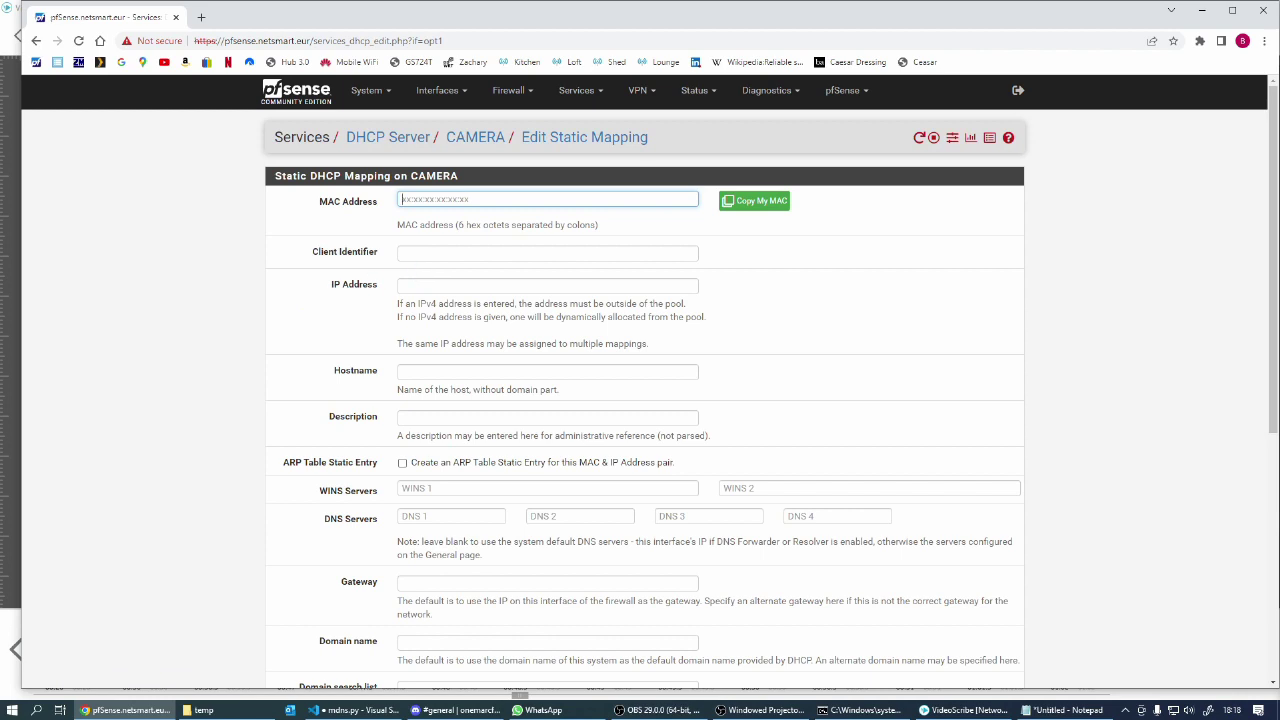
{"action": "key", "text": "alt+Tab"}
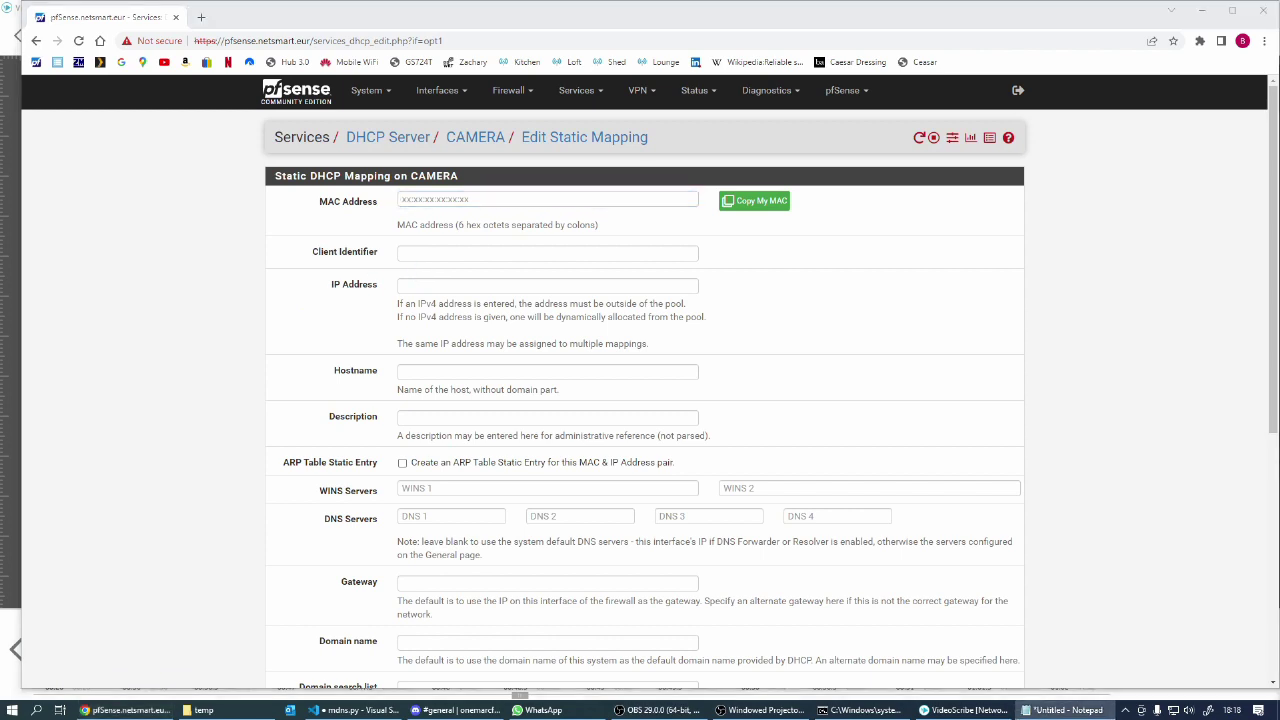
{"action": "left_click", "coordinate": [331, 203]}
{"action": "type", "text": "ec:71:db:85:8e:de"}
{"action": "left_click", "coordinate": [417, 281]}
{"action": "type", "text": "192.16"}
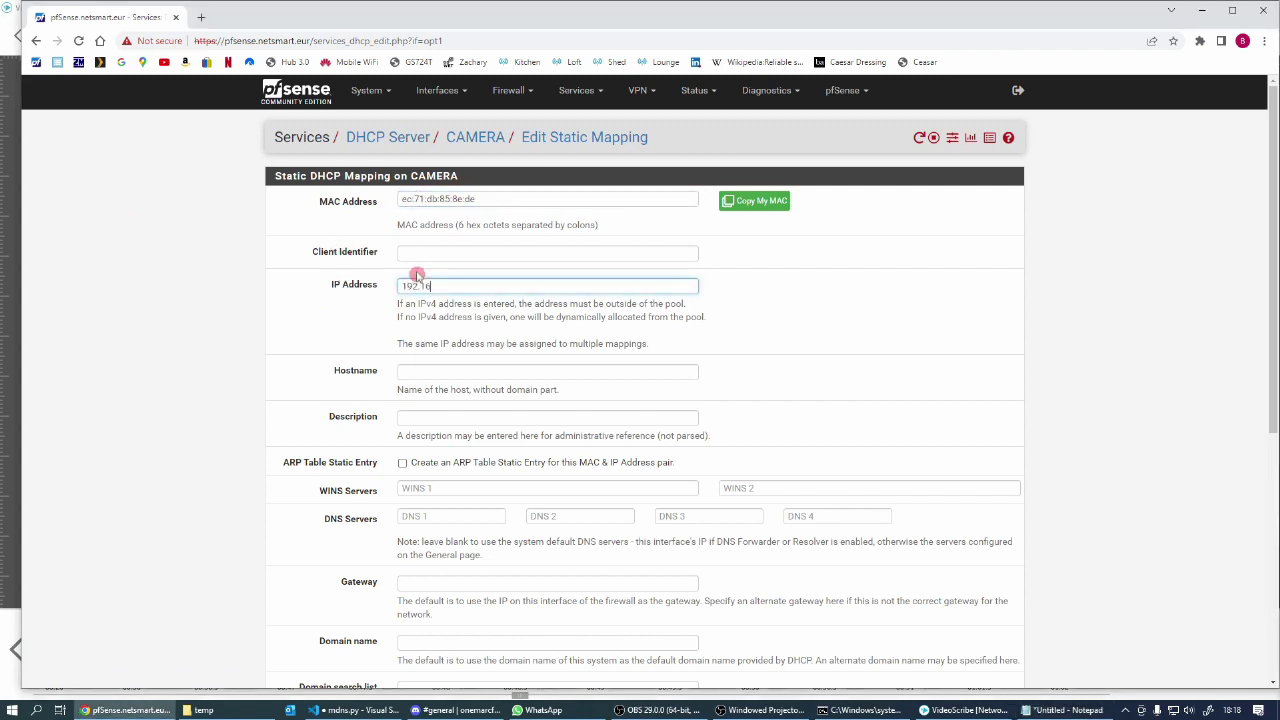
{"action": "type", "text": "8.50.51"}
Give the mapping the hostname cameraLeft and the description "Lefthand Camera", and save it.
{"action": "left_click", "coordinate": [424, 364]}
{"action": "type", "text": "cameraLeft"}
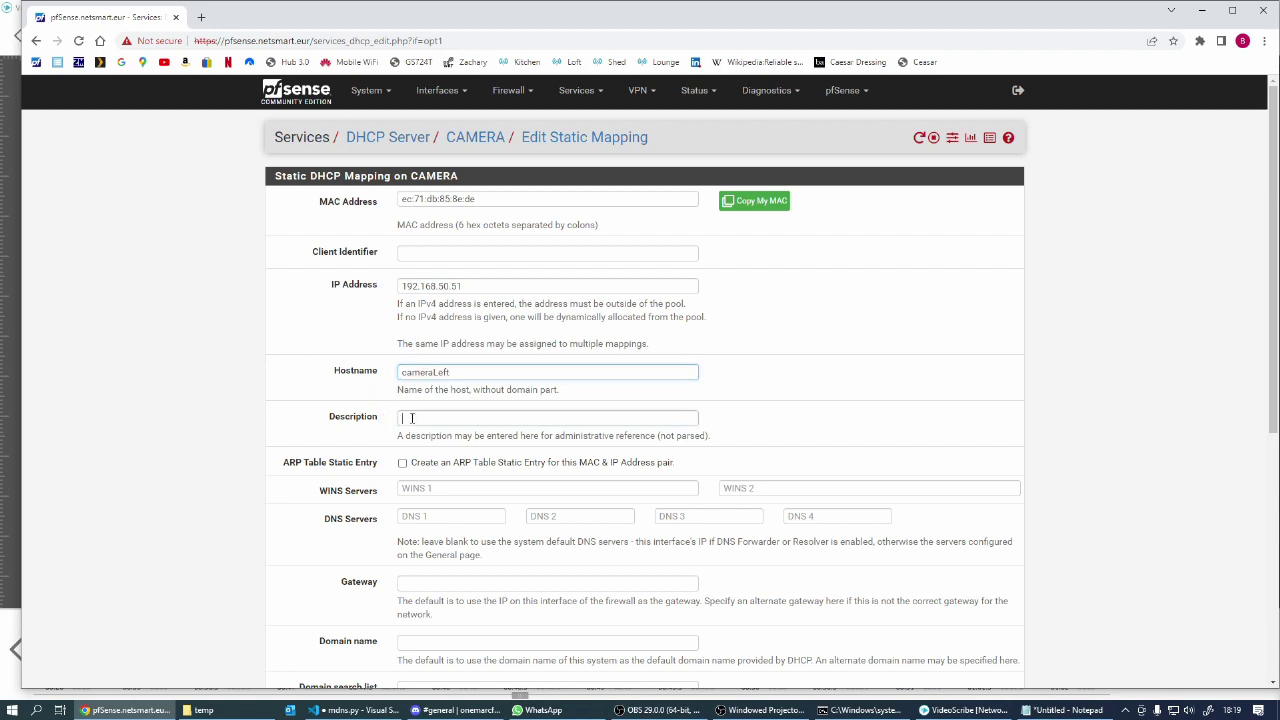
{"action": "left_click", "coordinate": [412, 418]}
{"action": "type", "text": "Lef"}
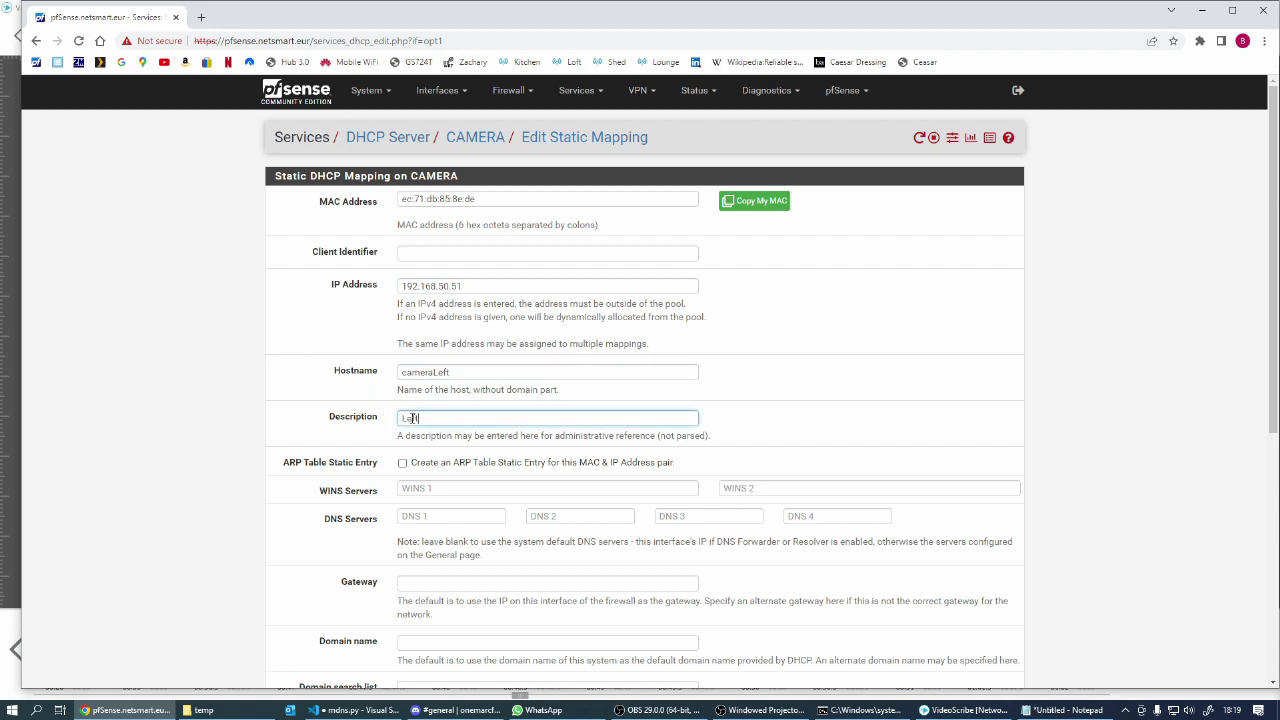
{"action": "type", "text": "thand Camera"}
{"action": "scroll", "coordinate": [494, 483], "scroll_direction": "down", "scroll_amount": 5}
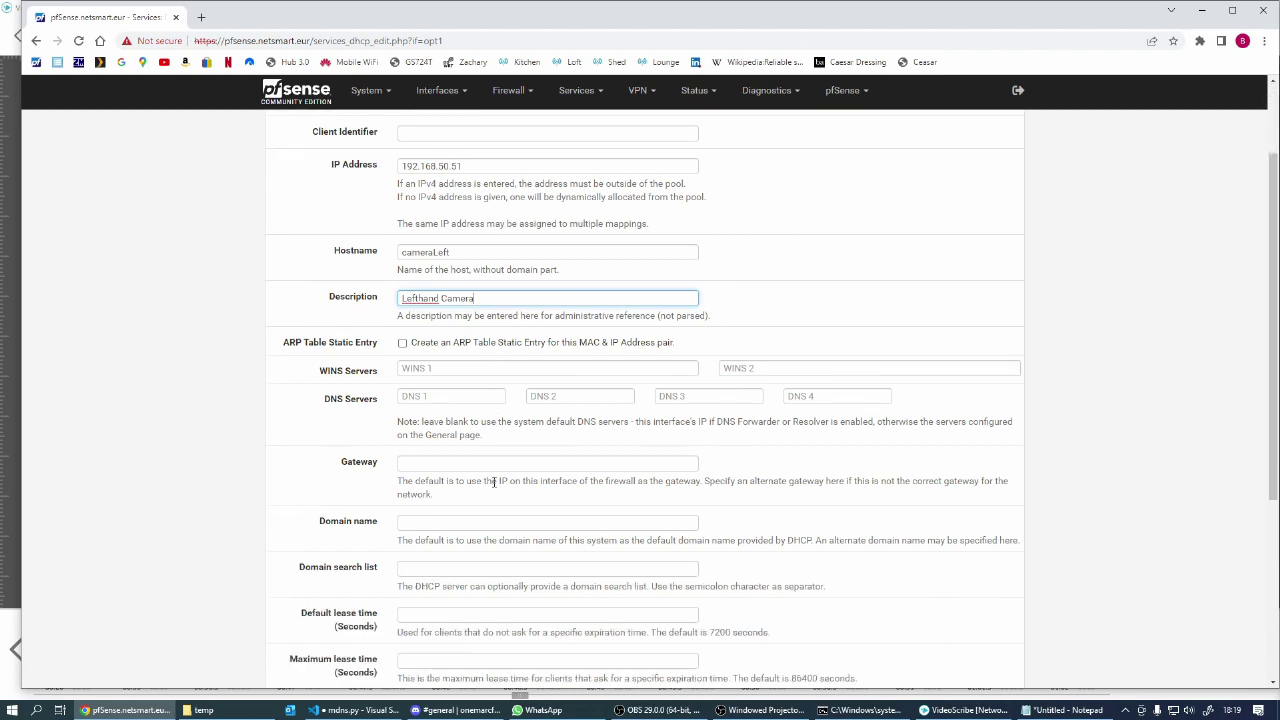
{"action": "left_click", "coordinate": [404, 567]}
{"action": "left_click", "coordinate": [421, 616]}
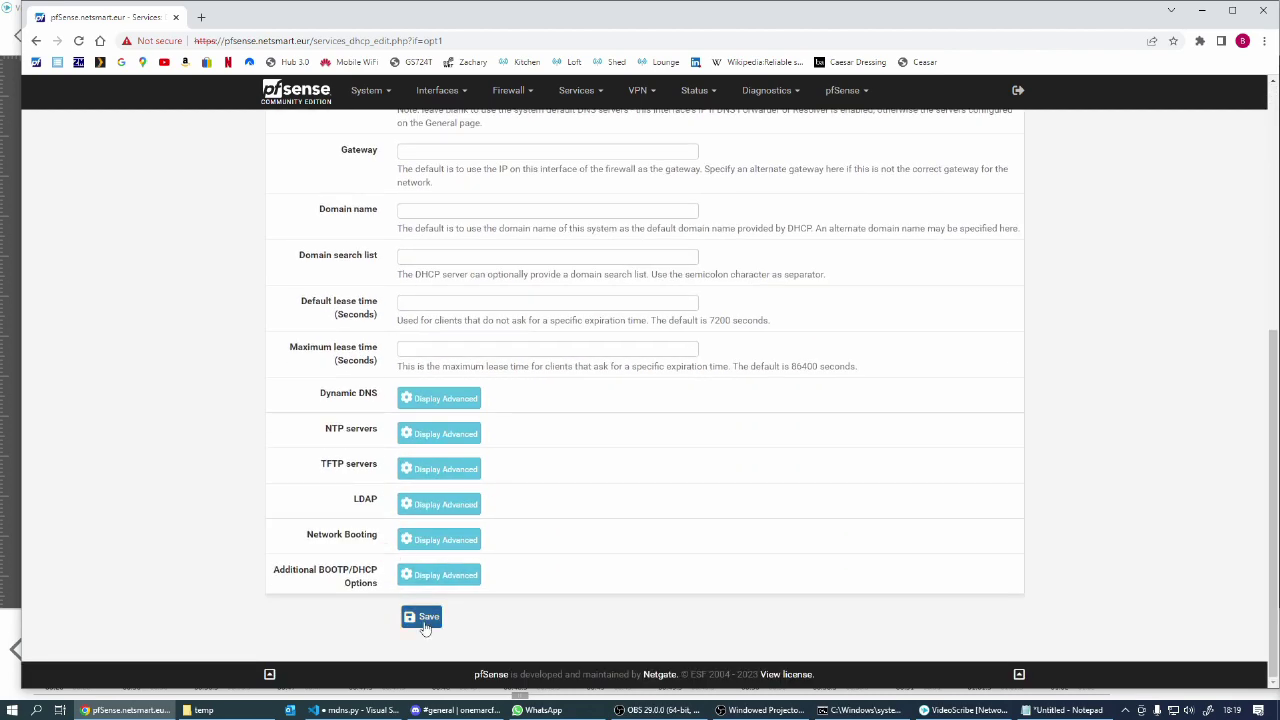
Add a second static DHCP mapping on CAMERA for MAC address ec:71:db:f6:ab:0d with IP address 192.168.50.52.
{"action": "scroll", "coordinate": [585, 405], "scroll_direction": "down", "scroll_amount": 15}
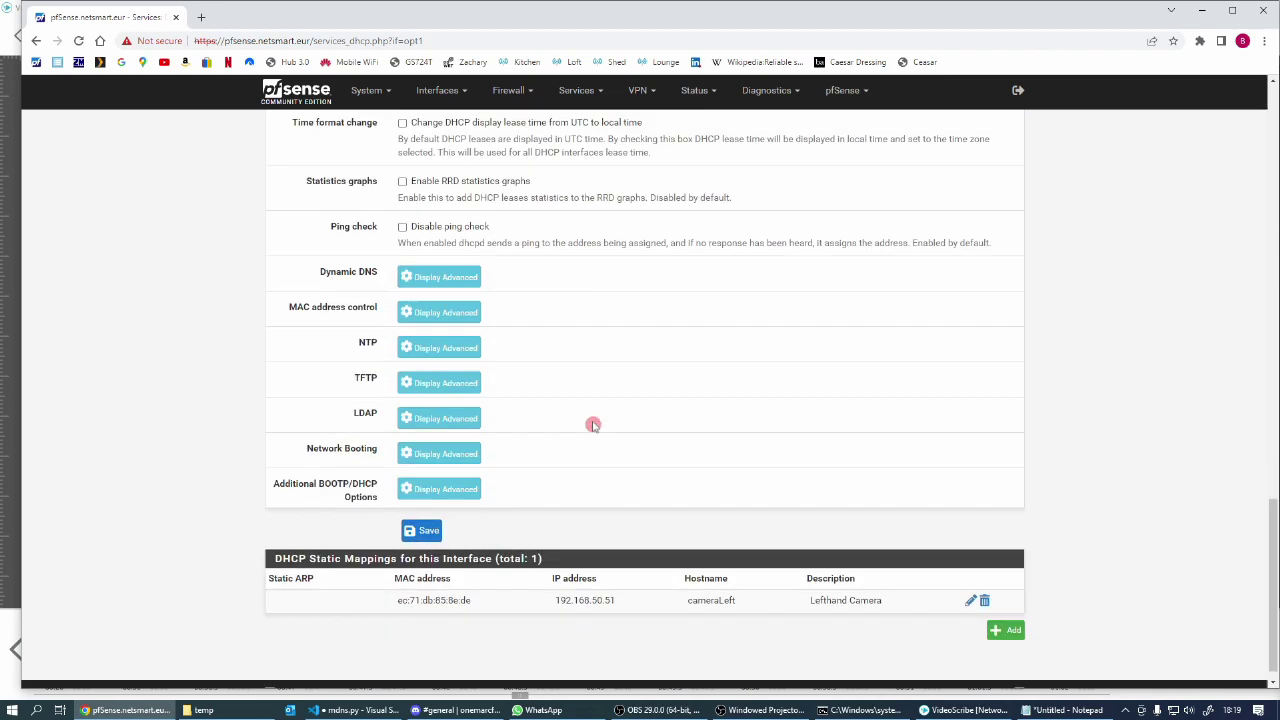
{"action": "left_click", "coordinate": [1006, 630]}
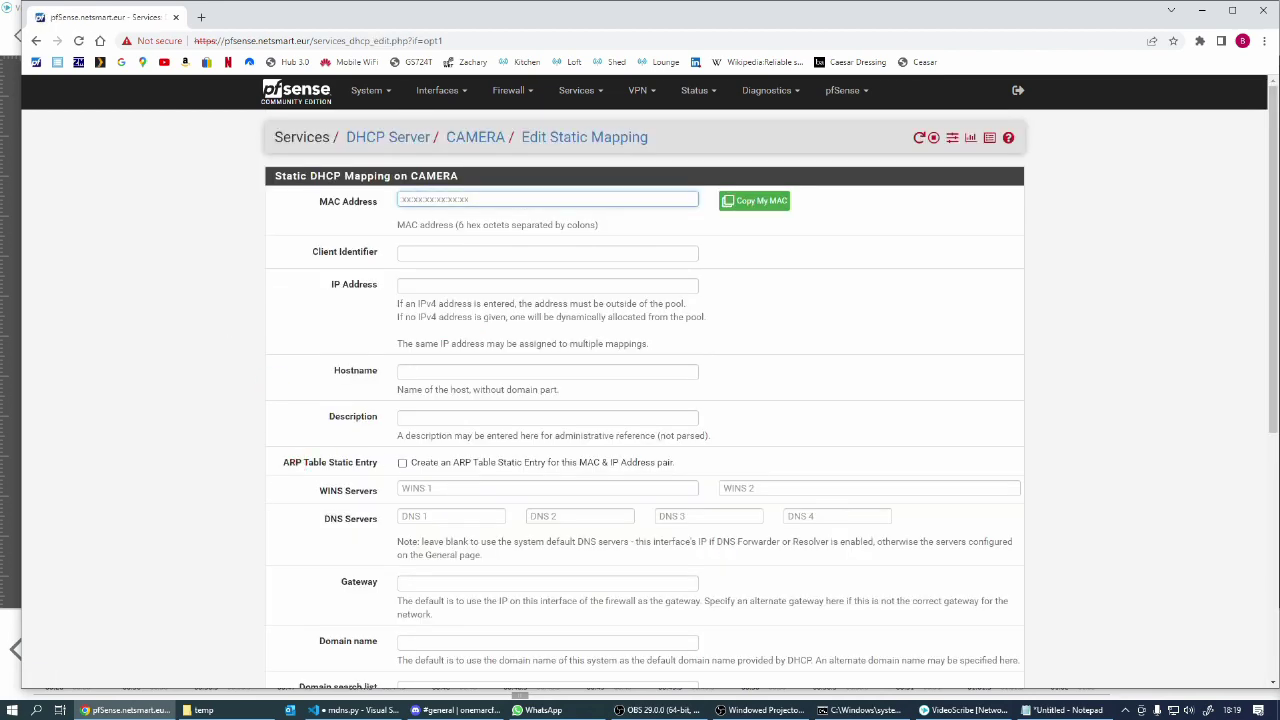
{"action": "key", "text": "alt+Tab"}
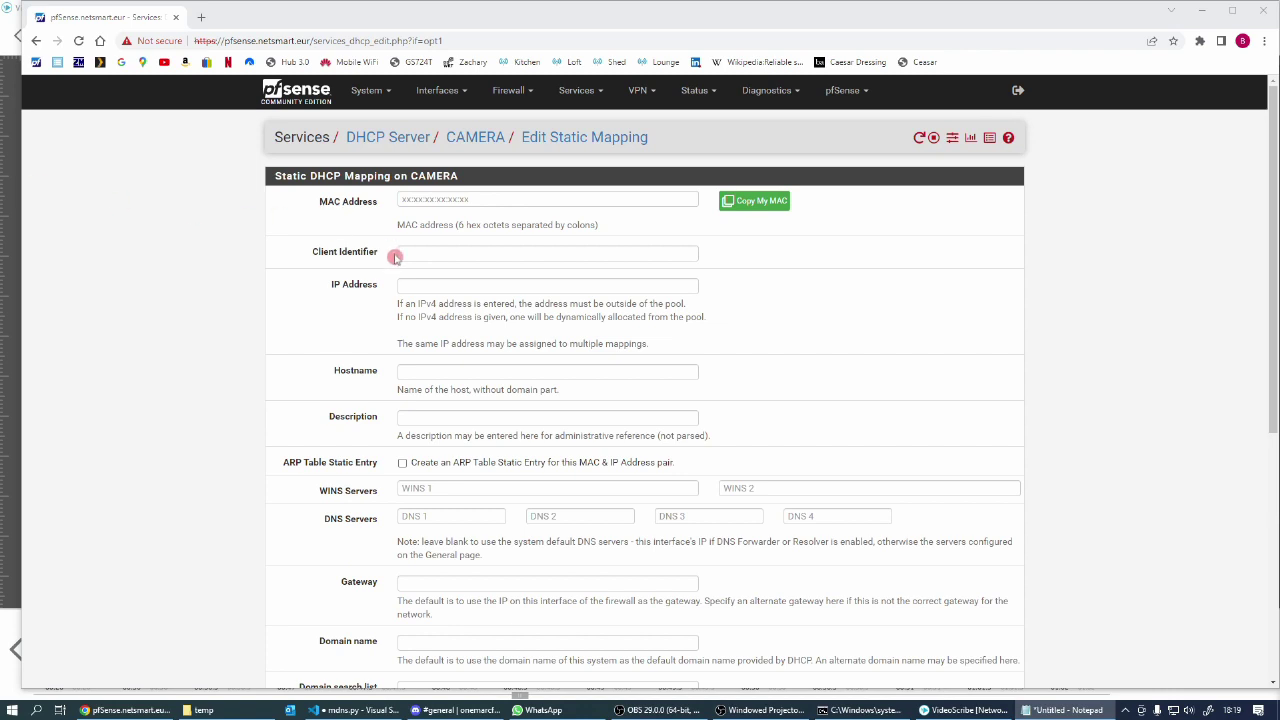
{"action": "left_click", "coordinate": [461, 199]}
{"action": "type", "text": "ec:71:db:f6:ab:0d"}
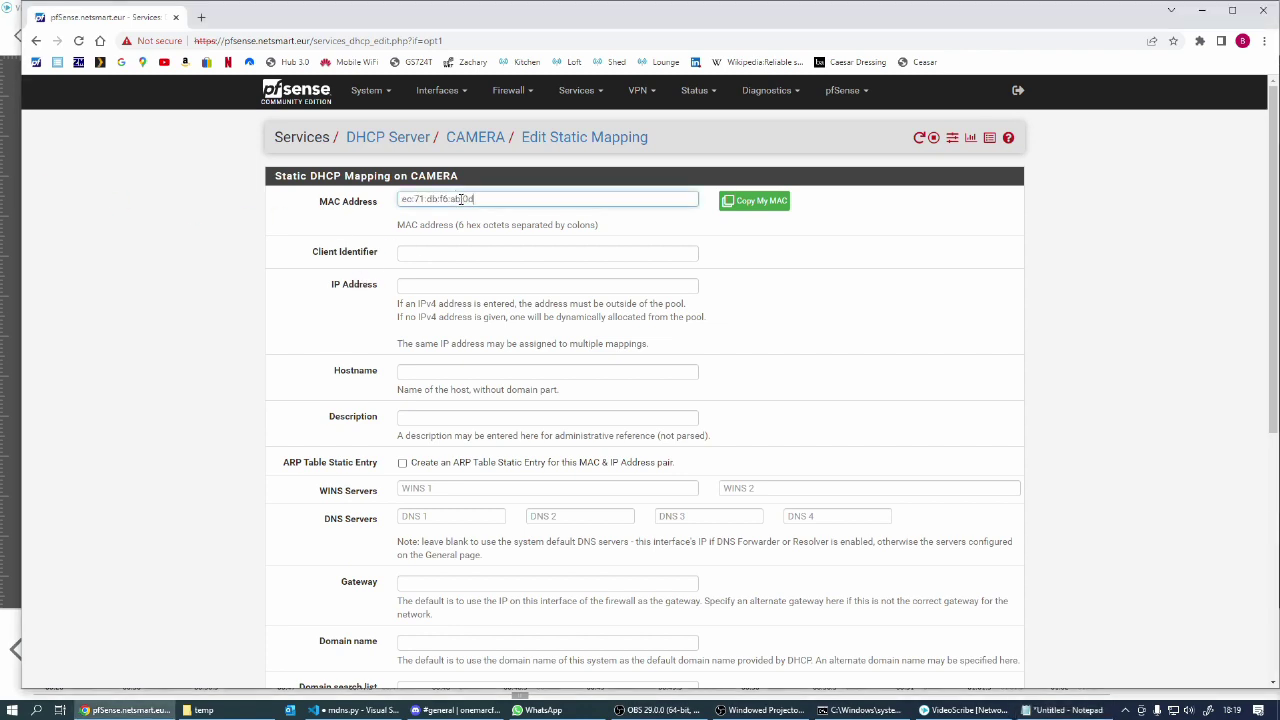
{"action": "left_click", "coordinate": [423, 285]}
{"action": "left_click", "coordinate": [424, 277]}
{"action": "type", "text": "192.168"}
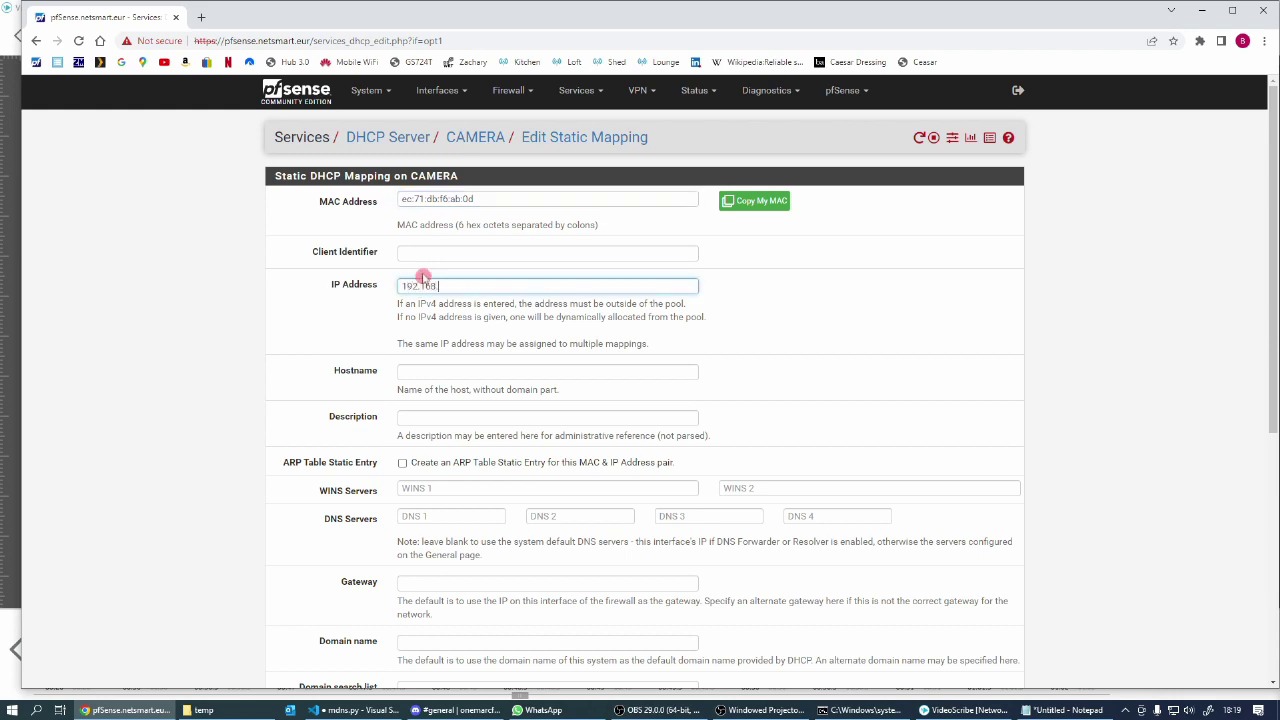
{"action": "type", "text": ".50.52"}
Give the second mapping the hostname cameraRight and the description "Righthand Camera", and save it.
{"action": "left_click", "coordinate": [431, 372]}
{"action": "type", "text": "ca"}
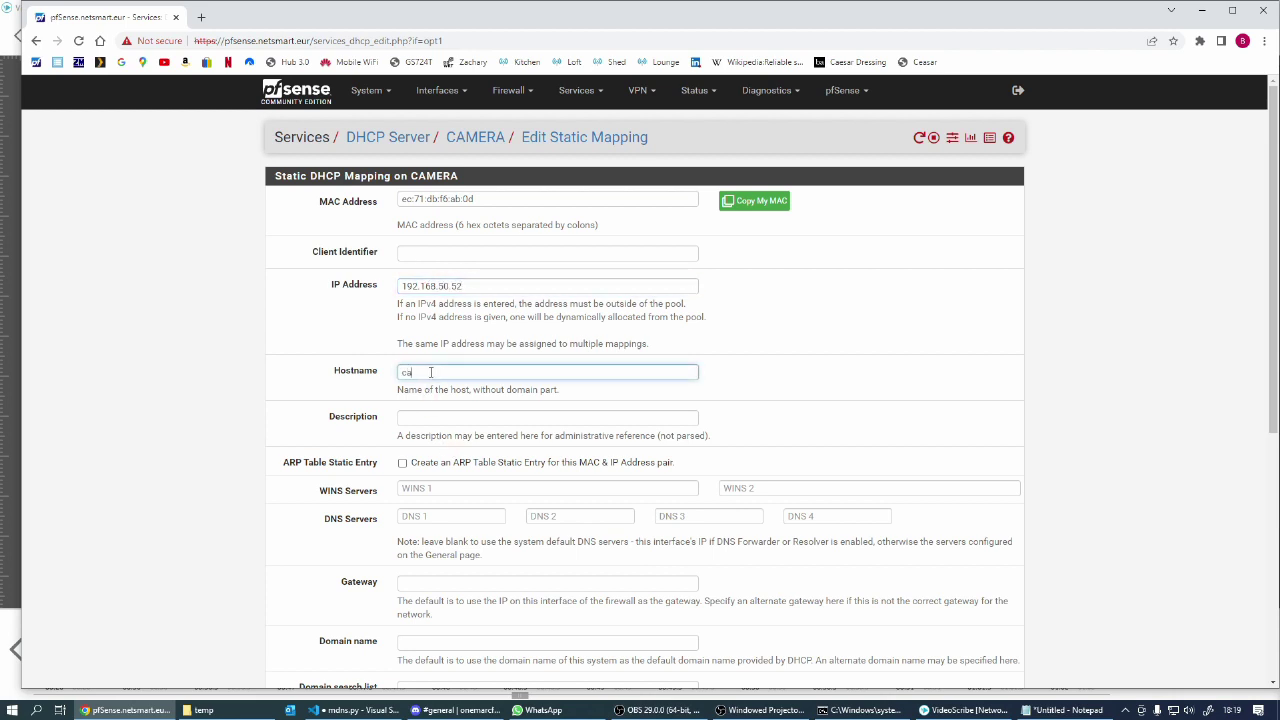
{"action": "type", "text": "meraRight"}
{"action": "left_click", "coordinate": [436, 417]}
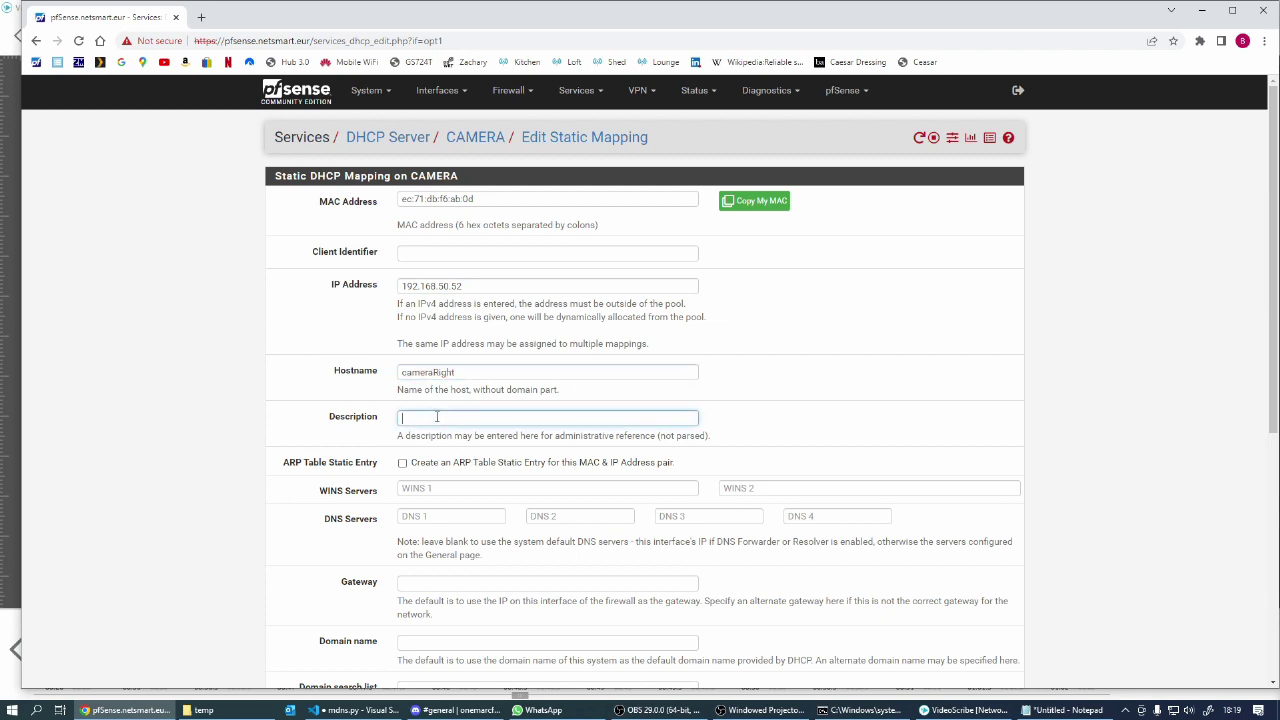
{"action": "type", "text": "Righthand Camera"}
{"action": "left_click", "coordinate": [383, 390]}
{"action": "scroll", "coordinate": [420, 405], "scroll_direction": "down", "scroll_amount": 1}
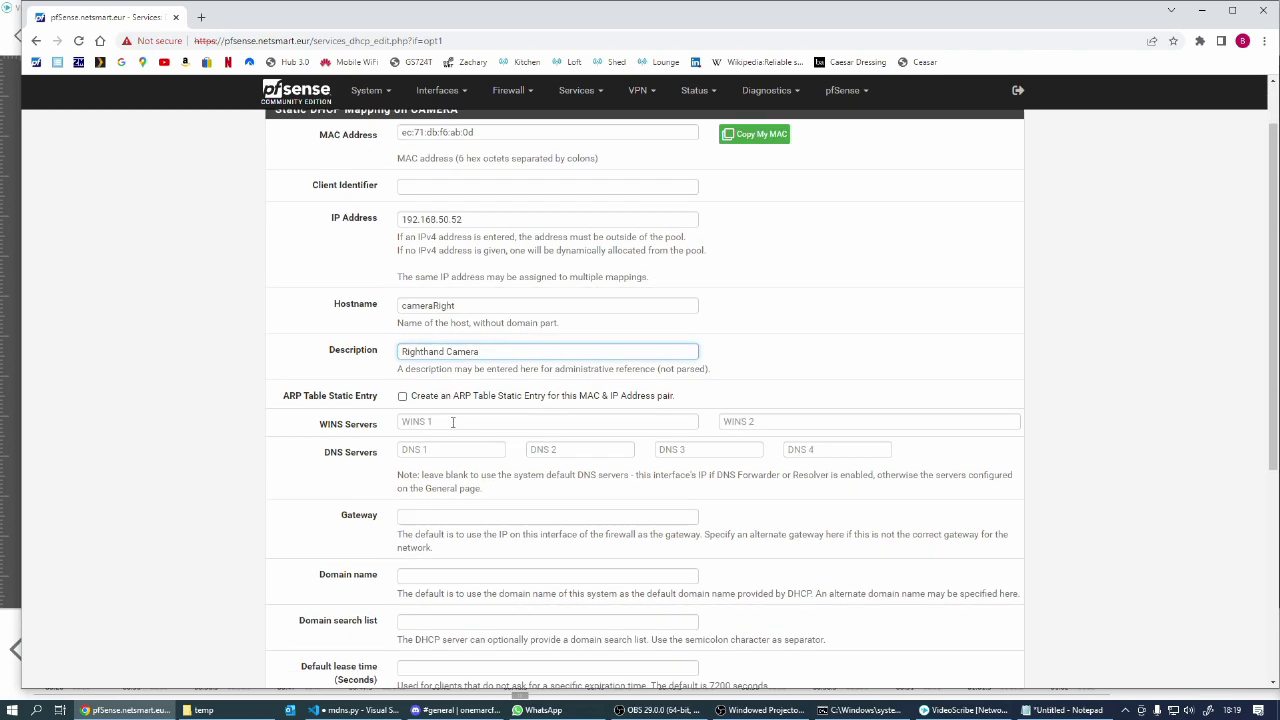
{"action": "scroll", "coordinate": [490, 422], "scroll_direction": "down", "scroll_amount": 5}
{"action": "left_click", "coordinate": [425, 618]}
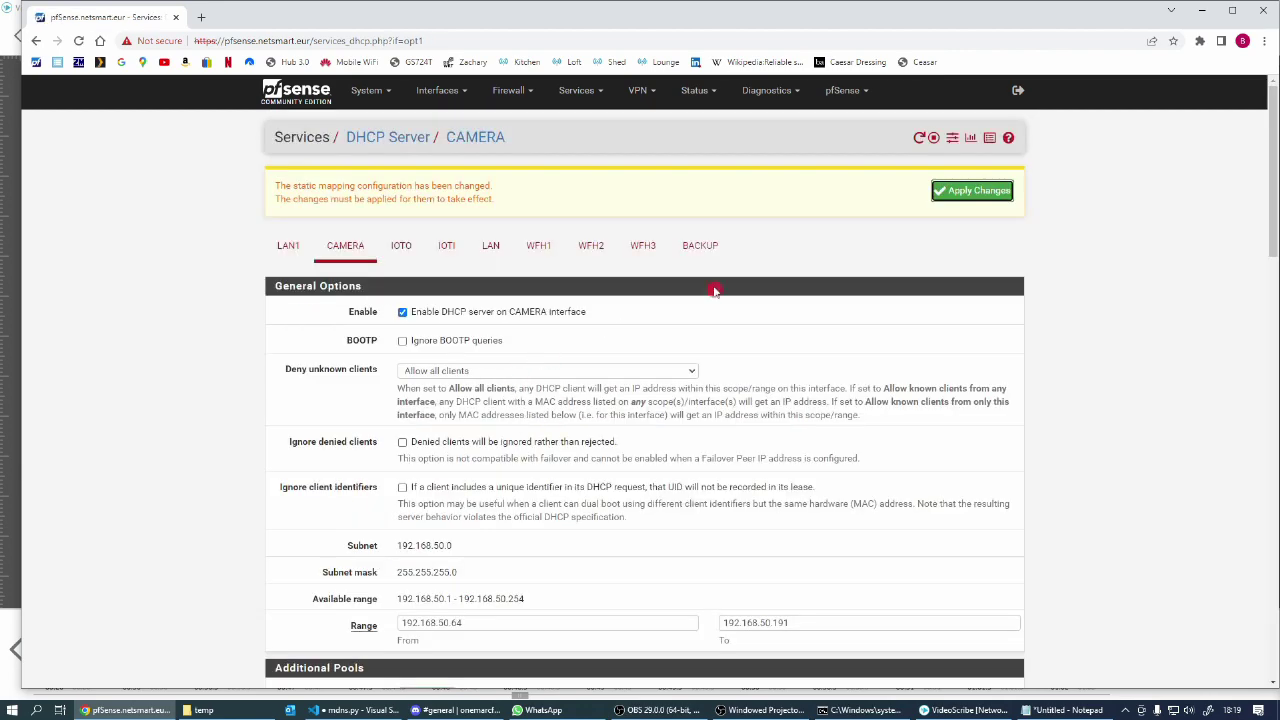
Add a third static DHCP mapping on CAMERA for MAC address dc:a6:32:fd:12:b1 with IP address 192.168.50.201.
{"action": "scroll", "coordinate": [560, 385], "scroll_direction": "down", "scroll_amount": 15}
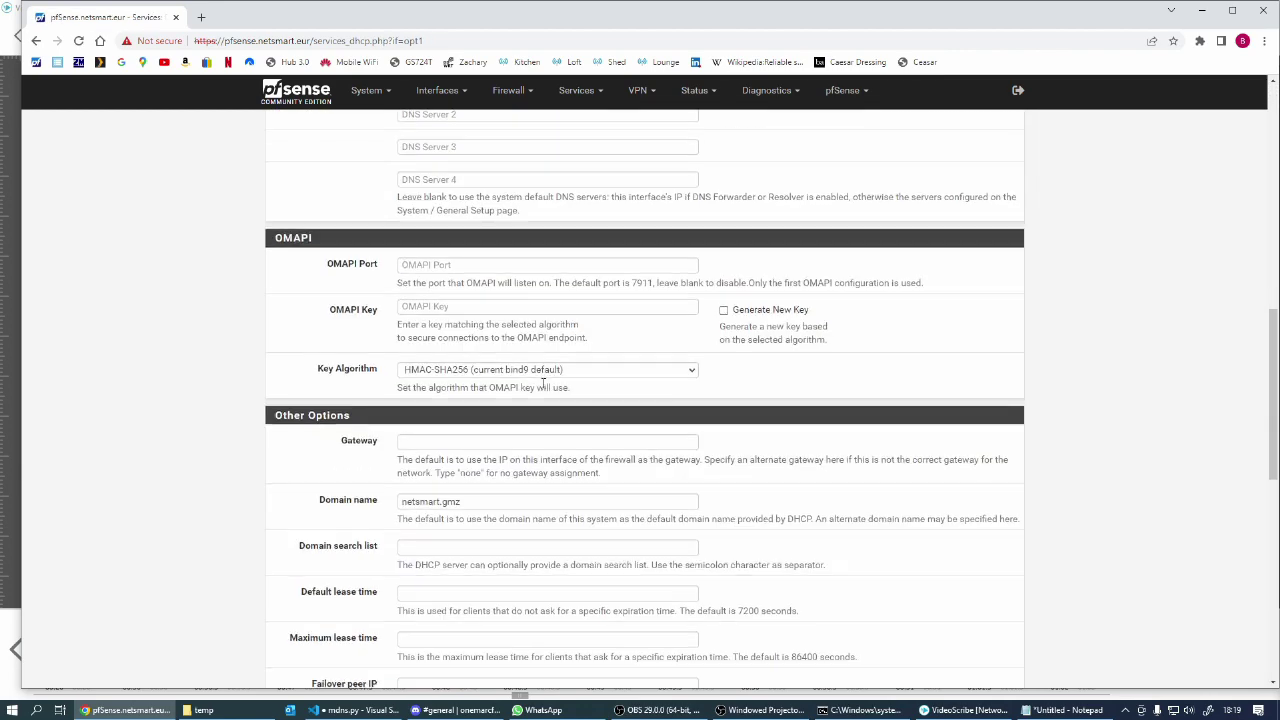
{"action": "scroll", "coordinate": [545, 360], "scroll_direction": "down", "scroll_amount": 4}
{"action": "left_click", "coordinate": [1005, 611]}
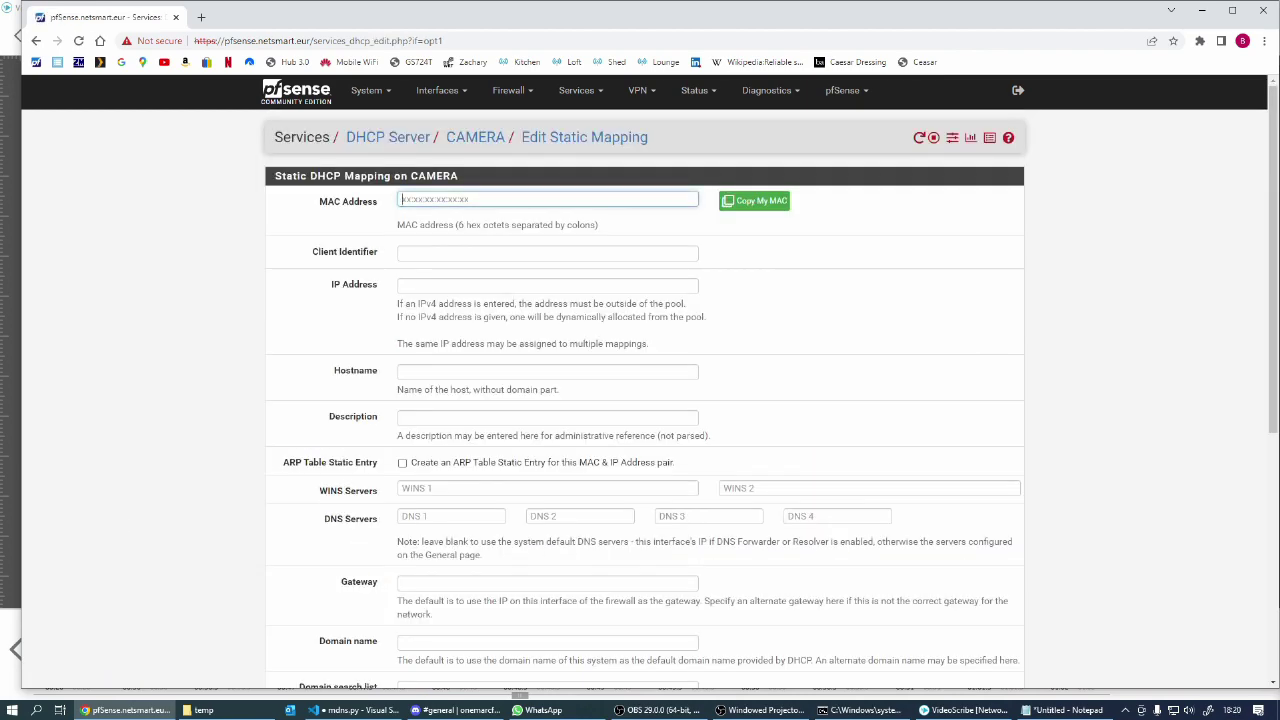
{"action": "key", "text": "alt+Tab"}
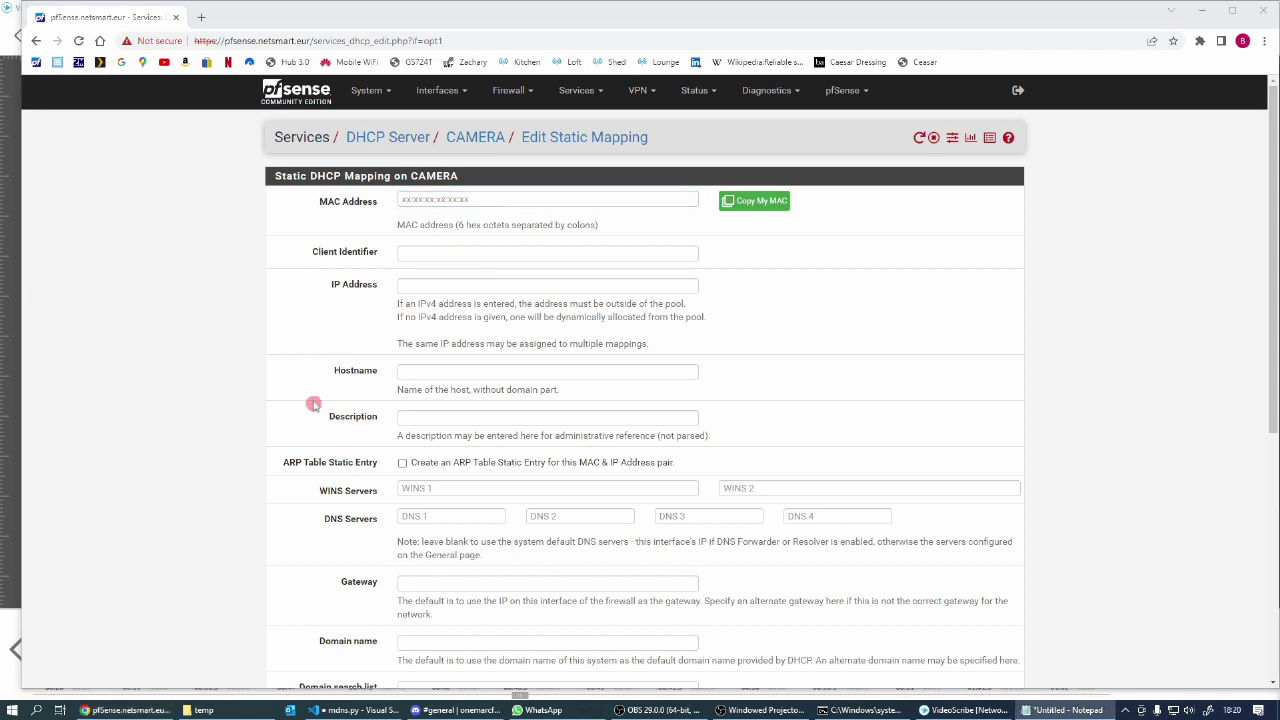
{"action": "left_click", "coordinate": [421, 198]}
{"action": "type", "text": "dc:a6:32:fd:12:b1"}
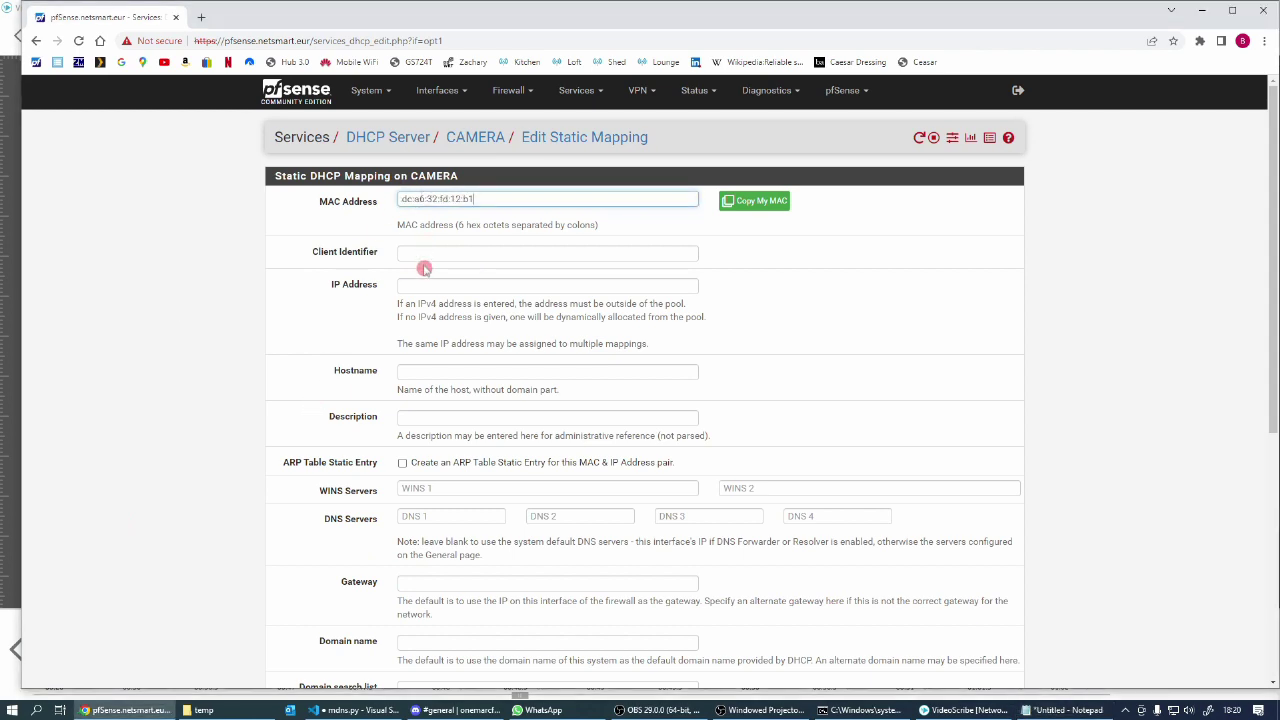
{"action": "left_click", "coordinate": [420, 285]}
{"action": "type", "text": "1"}
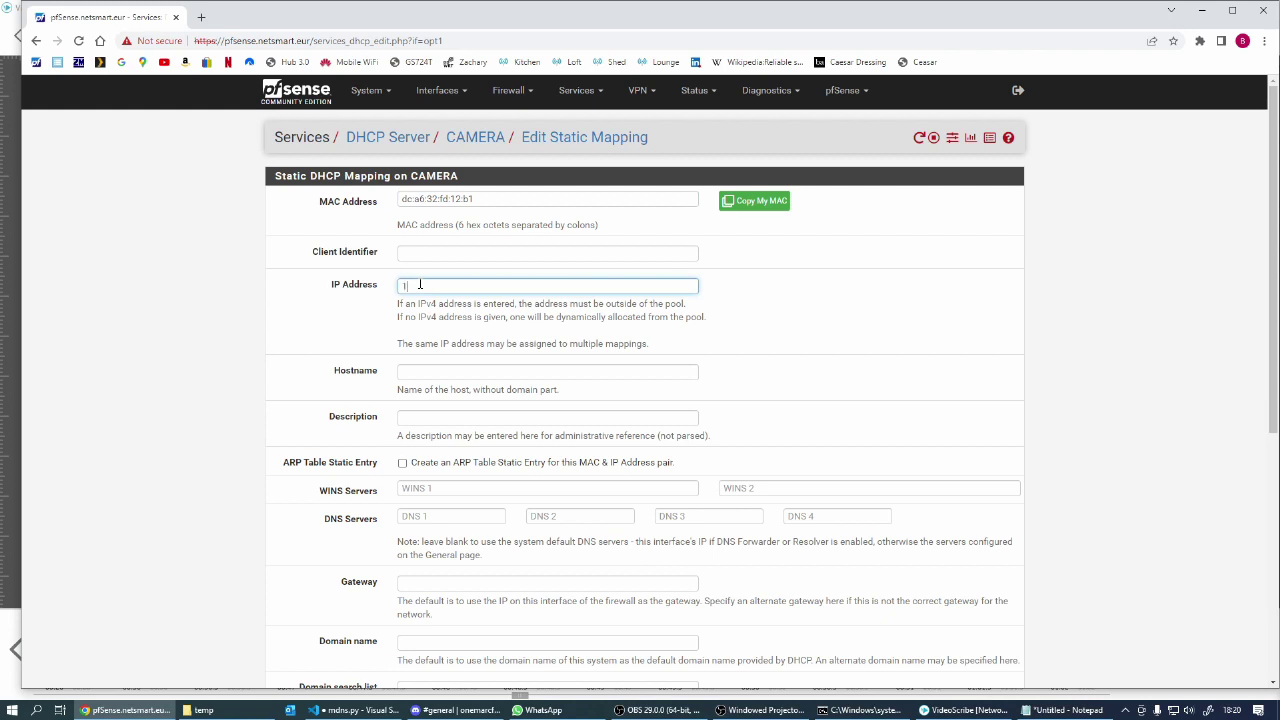
{"action": "type", "text": "92.168.50.201"}
{"action": "key", "text": "Tab"}
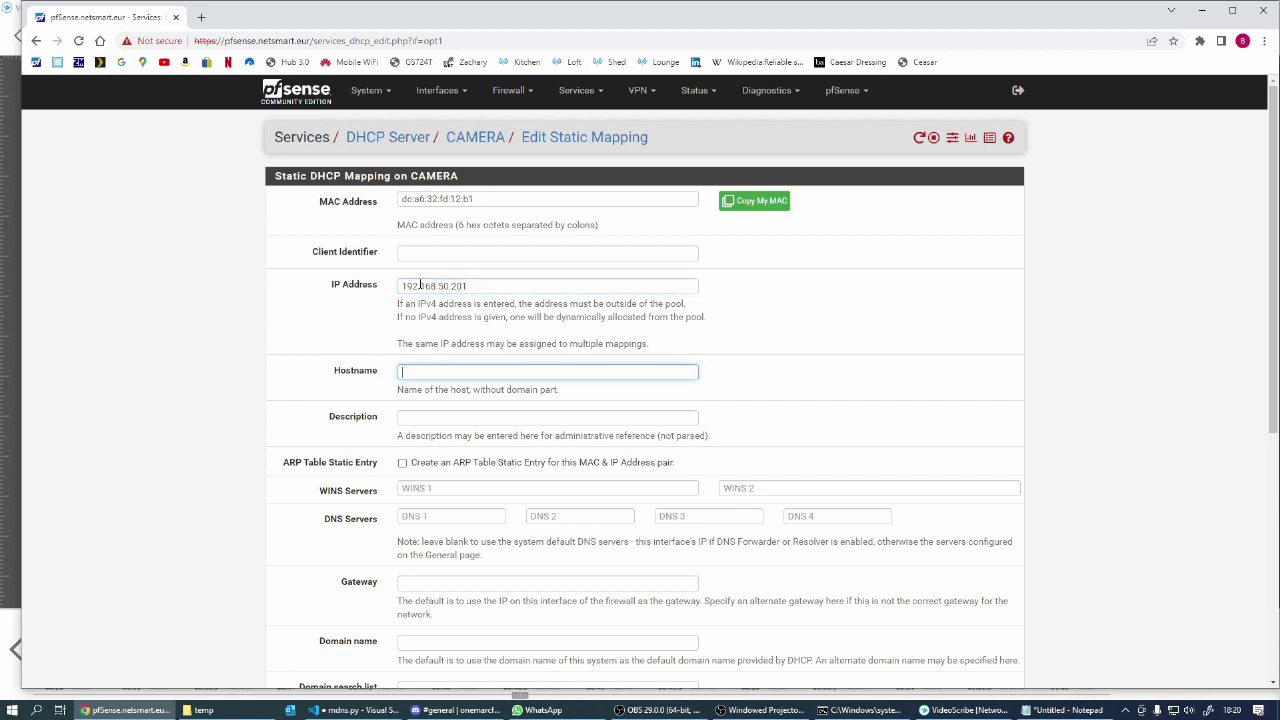
Set the third mapping's hostname to camsrv and description to "Camera Server NVR", save it and apply the DHCP changes.
{"action": "type", "text": "camer"}
{"action": "key", "text": "Return"}
{"action": "left_click", "coordinate": [452, 417]}
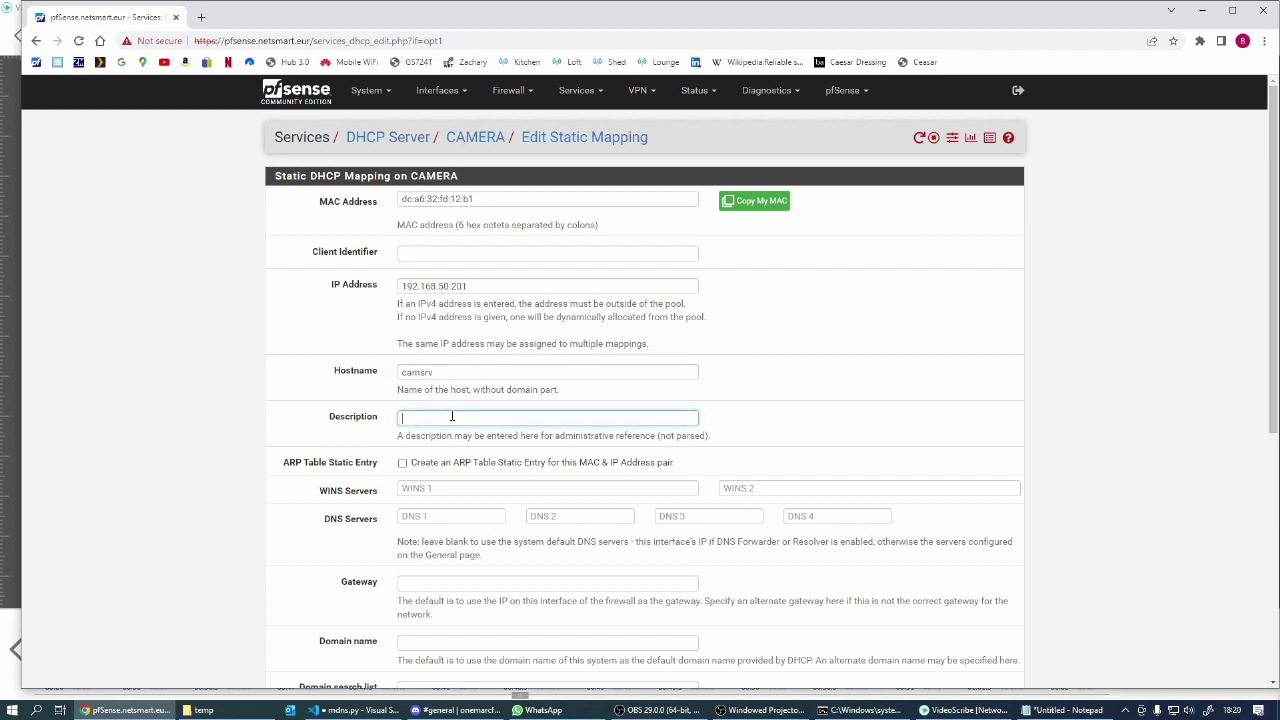
{"action": "type", "text": "Camera Server NVR"}
{"action": "scroll", "coordinate": [480, 530], "scroll_direction": "down", "scroll_amount": 2}
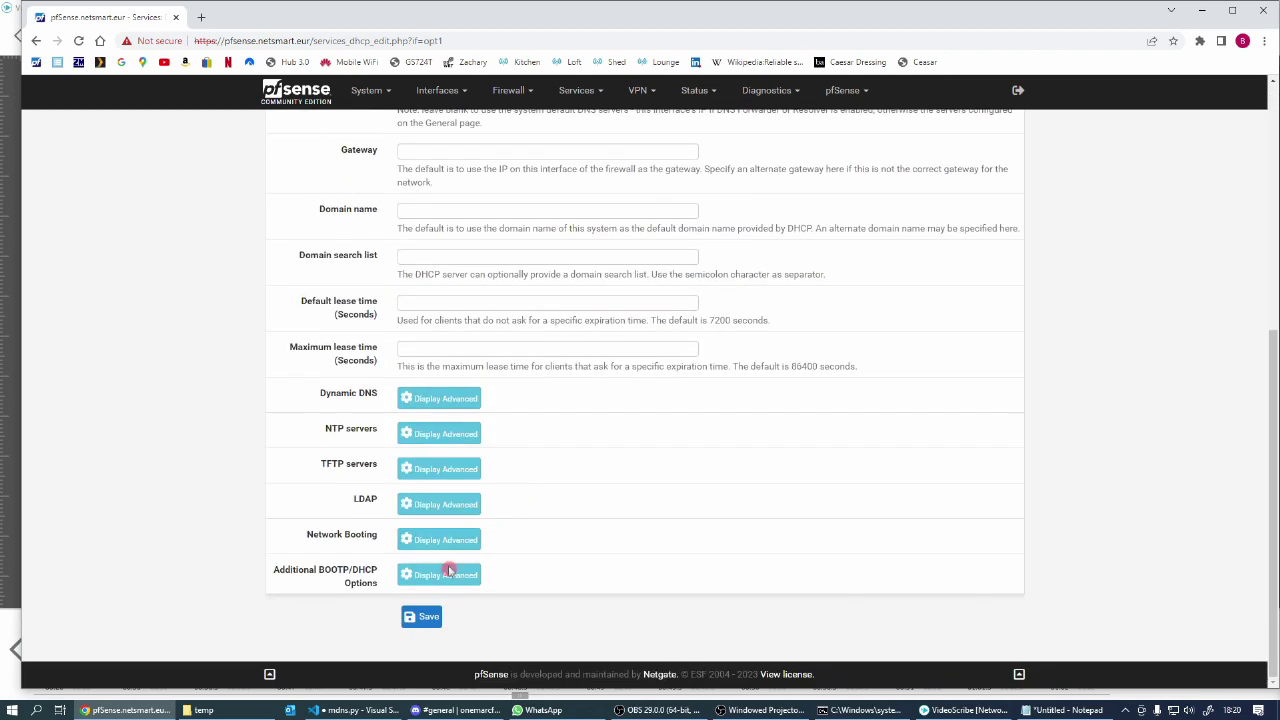
{"action": "left_click", "coordinate": [421, 614]}
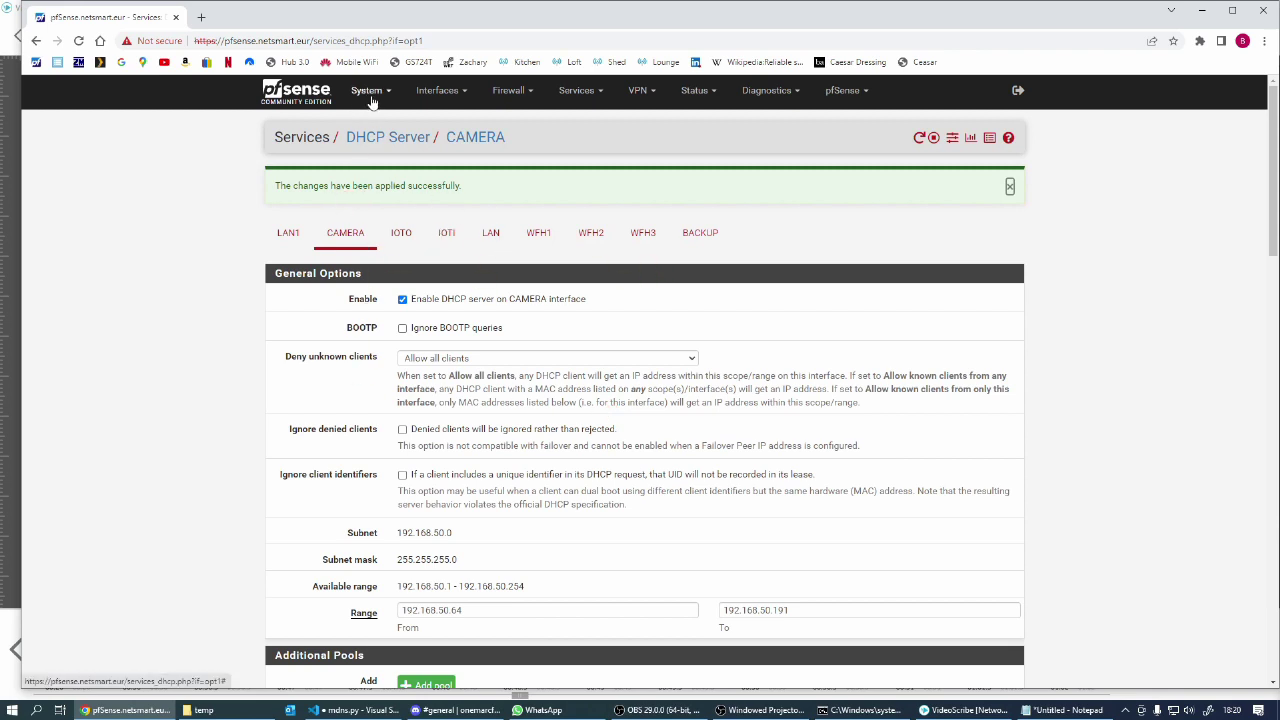
{"action": "left_click", "coordinate": [1009, 186]}
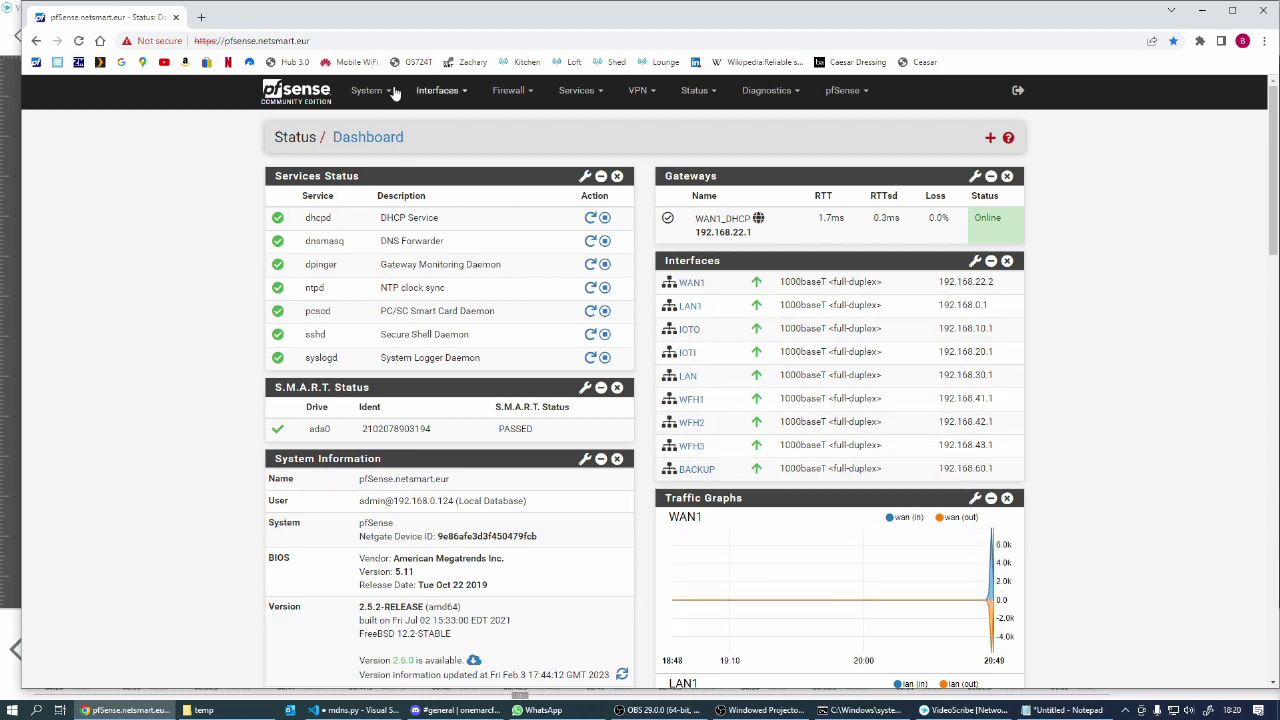
Reopen the Camera interface configuration, save it again and apply the changes.
{"action": "left_click", "coordinate": [440, 91]}
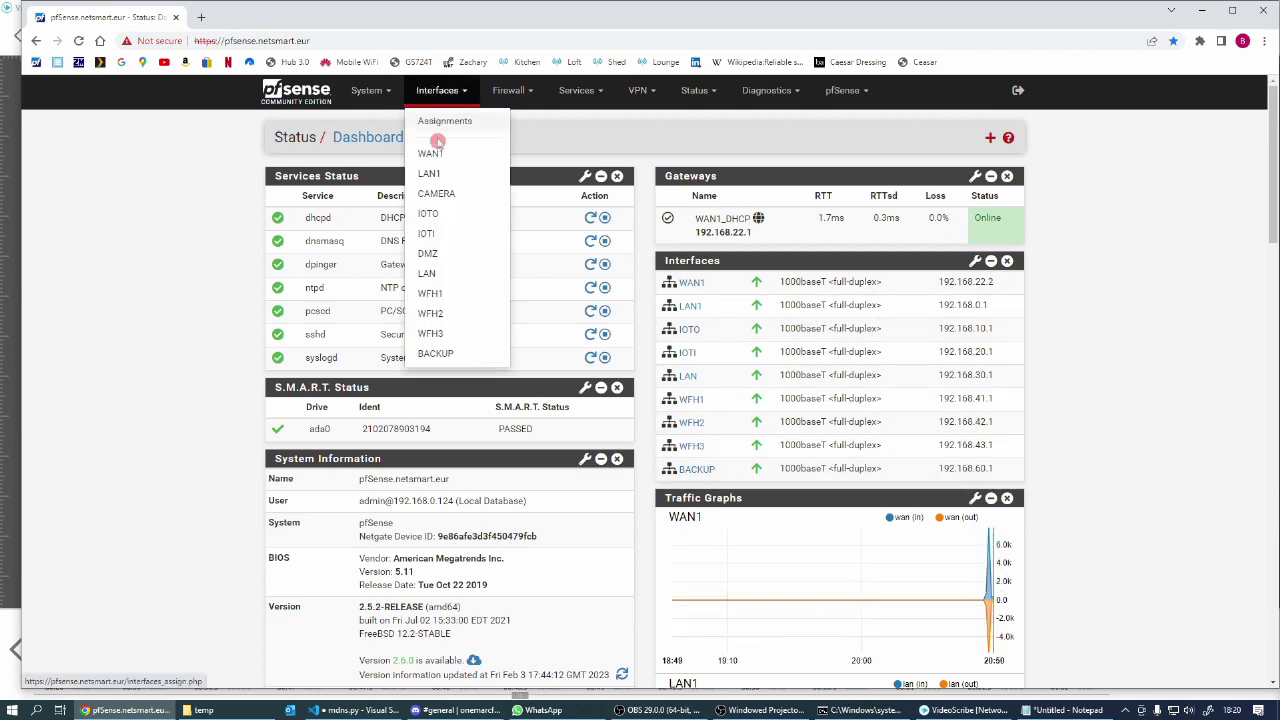
{"action": "left_click", "coordinate": [435, 196]}
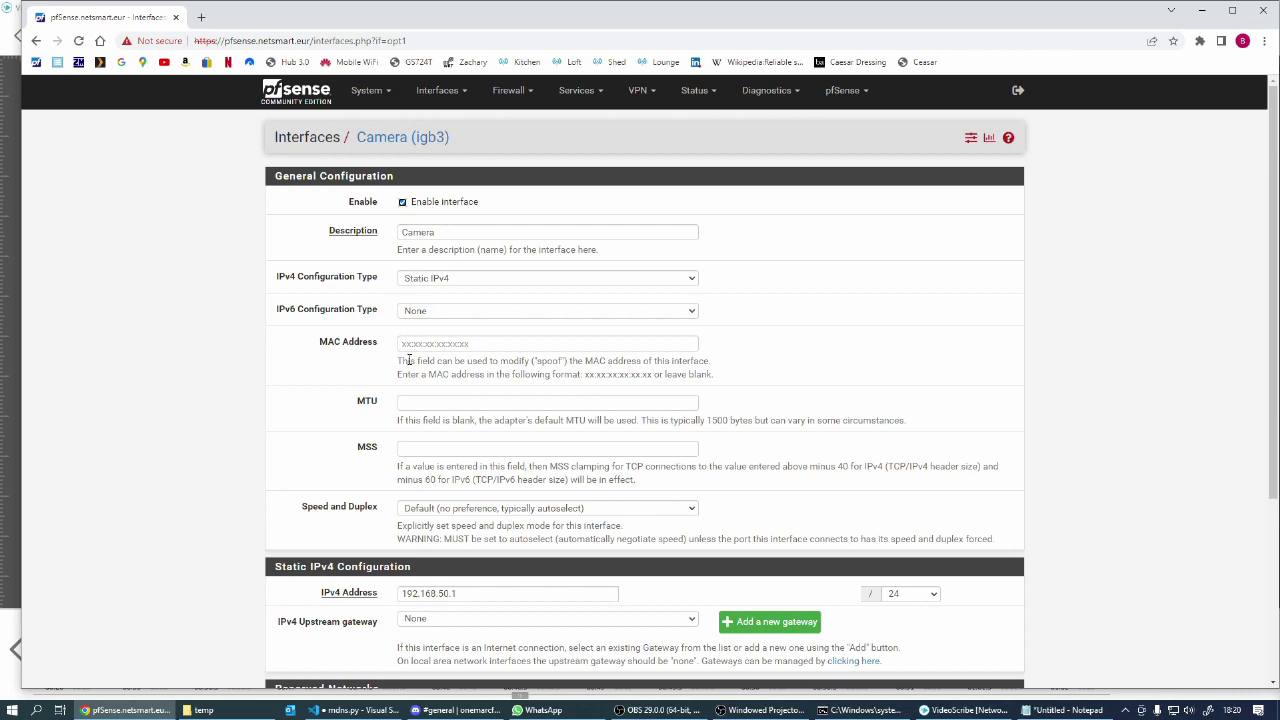
{"action": "scroll", "coordinate": [409, 360], "scroll_direction": "down", "scroll_amount": 1}
{"action": "scroll", "coordinate": [409, 360], "scroll_direction": "down", "scroll_amount": 3}
{"action": "left_click", "coordinate": [412, 624]}
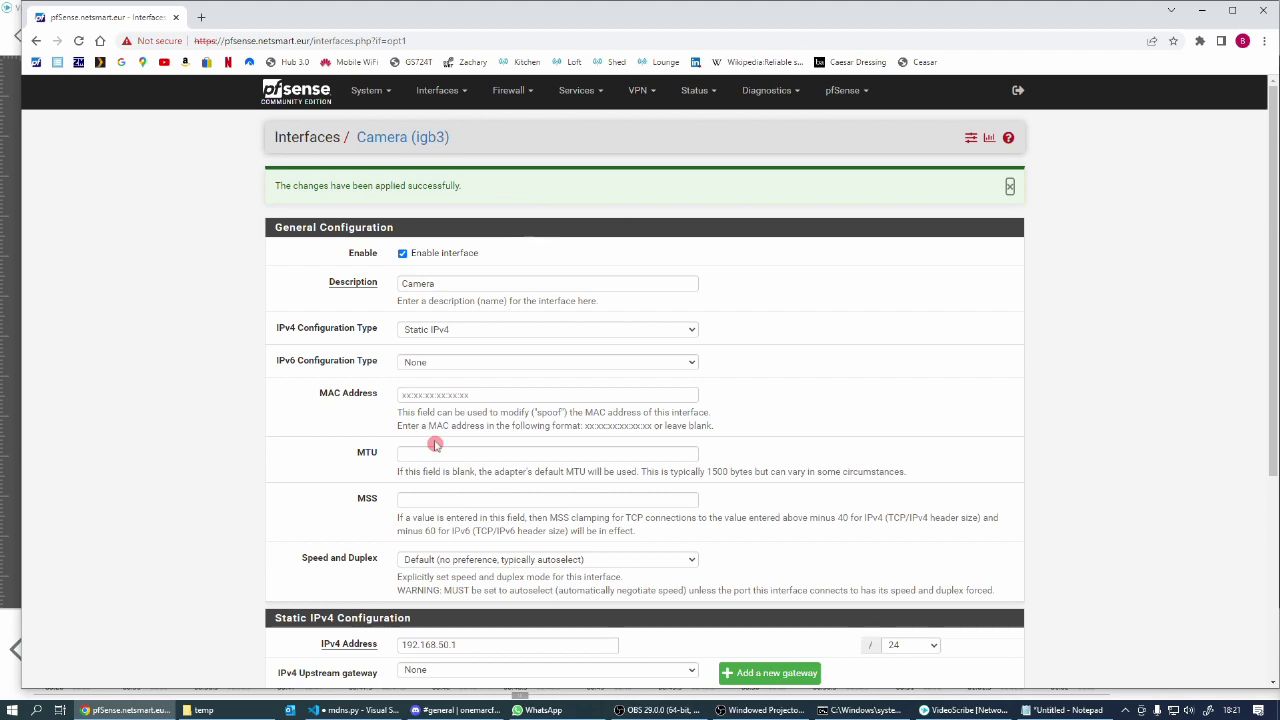
{"action": "scroll", "coordinate": [435, 443], "scroll_direction": "down", "scroll_amount": 3}
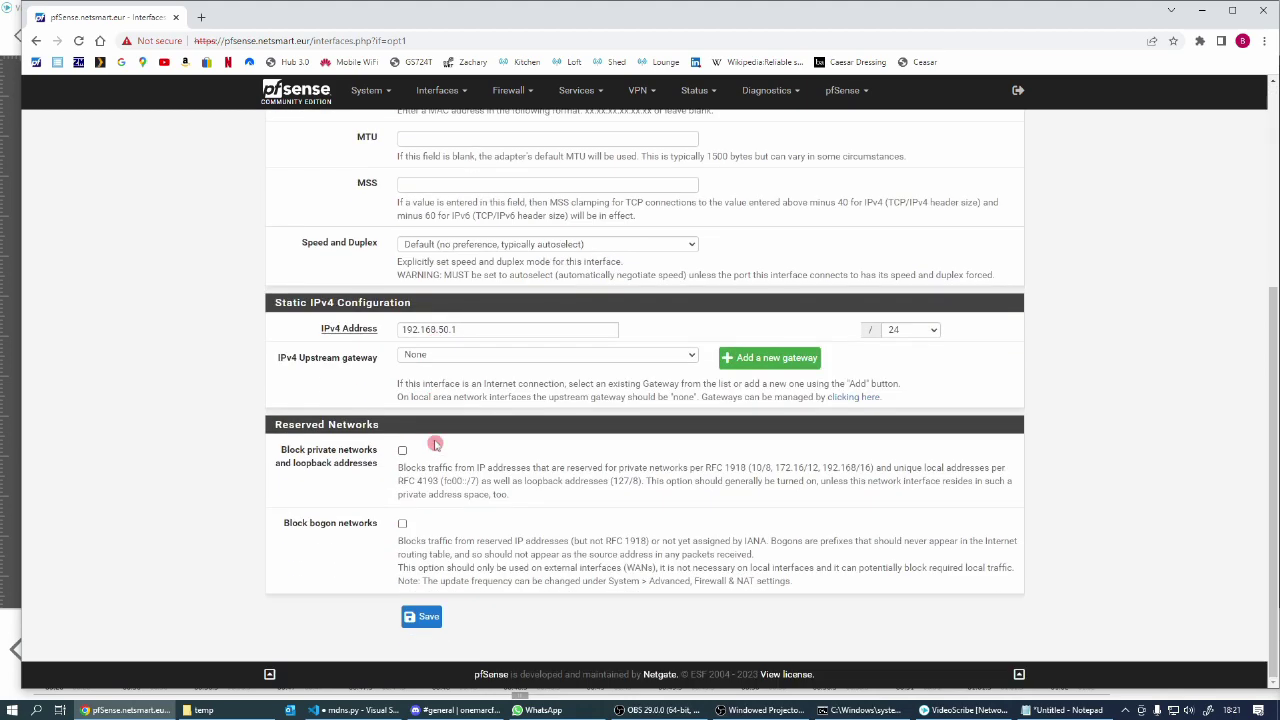
{"action": "scroll", "coordinate": [435, 443], "scroll_direction": "up", "scroll_amount": 3}
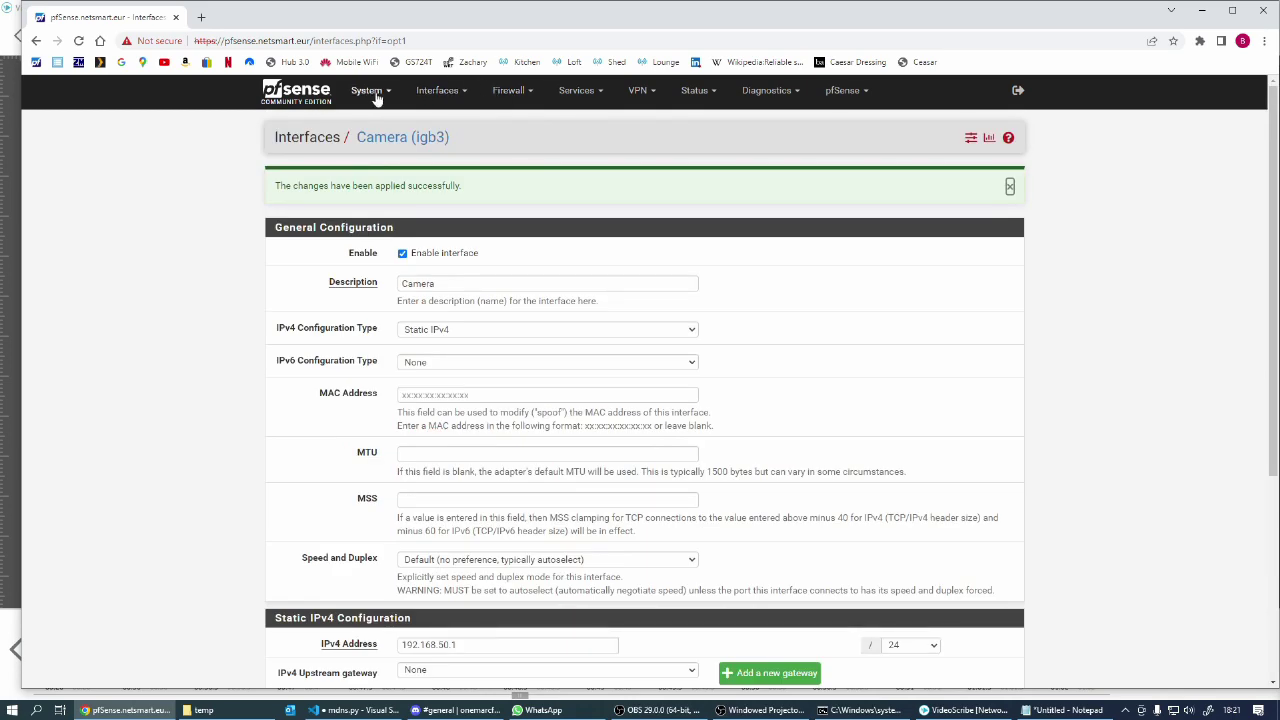
Check the dashboard's interface list, traffic graphs and interface statistics for the CAMERA interface.
{"action": "left_click", "coordinate": [303, 100]}
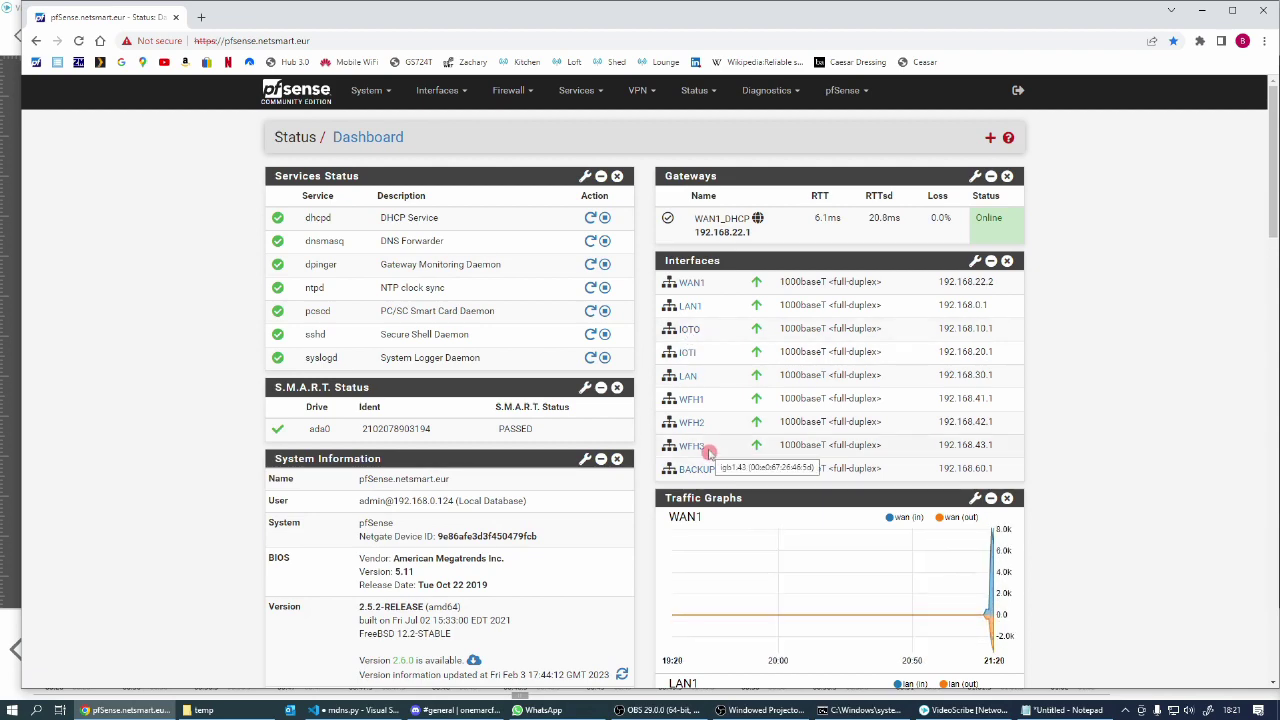
{"action": "scroll", "coordinate": [704, 480], "scroll_direction": "down", "scroll_amount": 3}
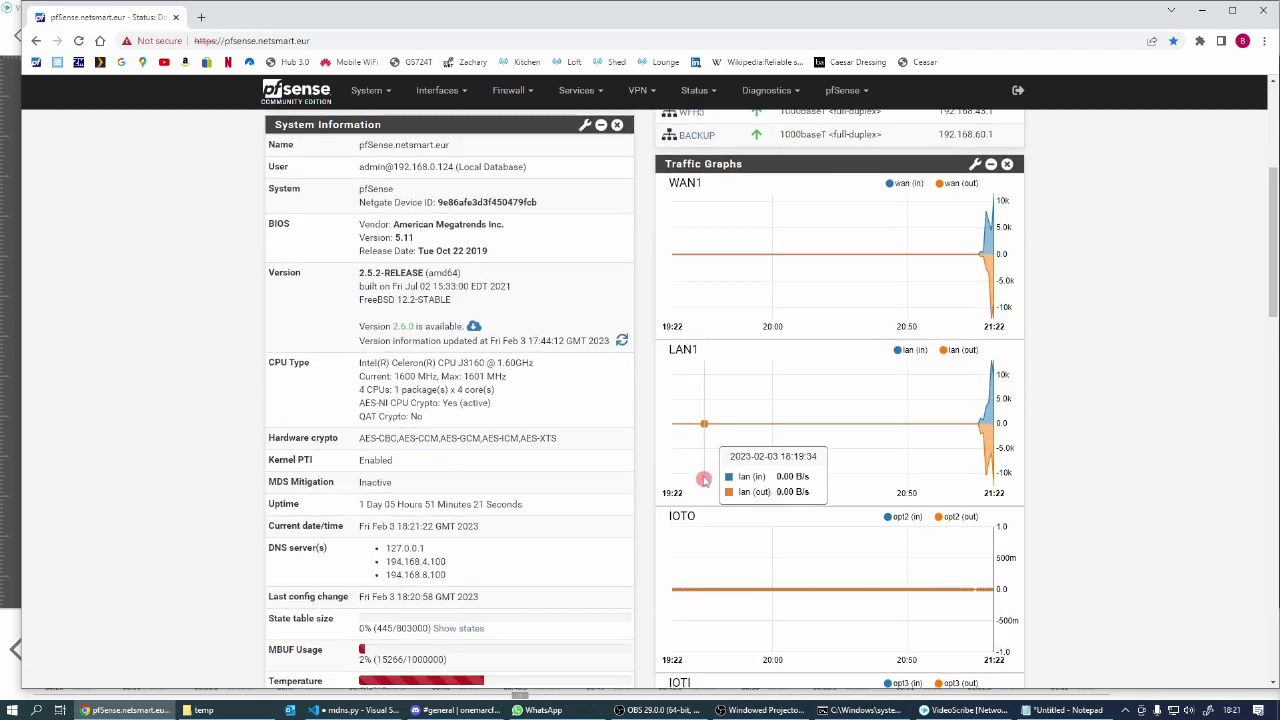
{"action": "scroll", "coordinate": [704, 480], "scroll_direction": "down", "scroll_amount": 12}
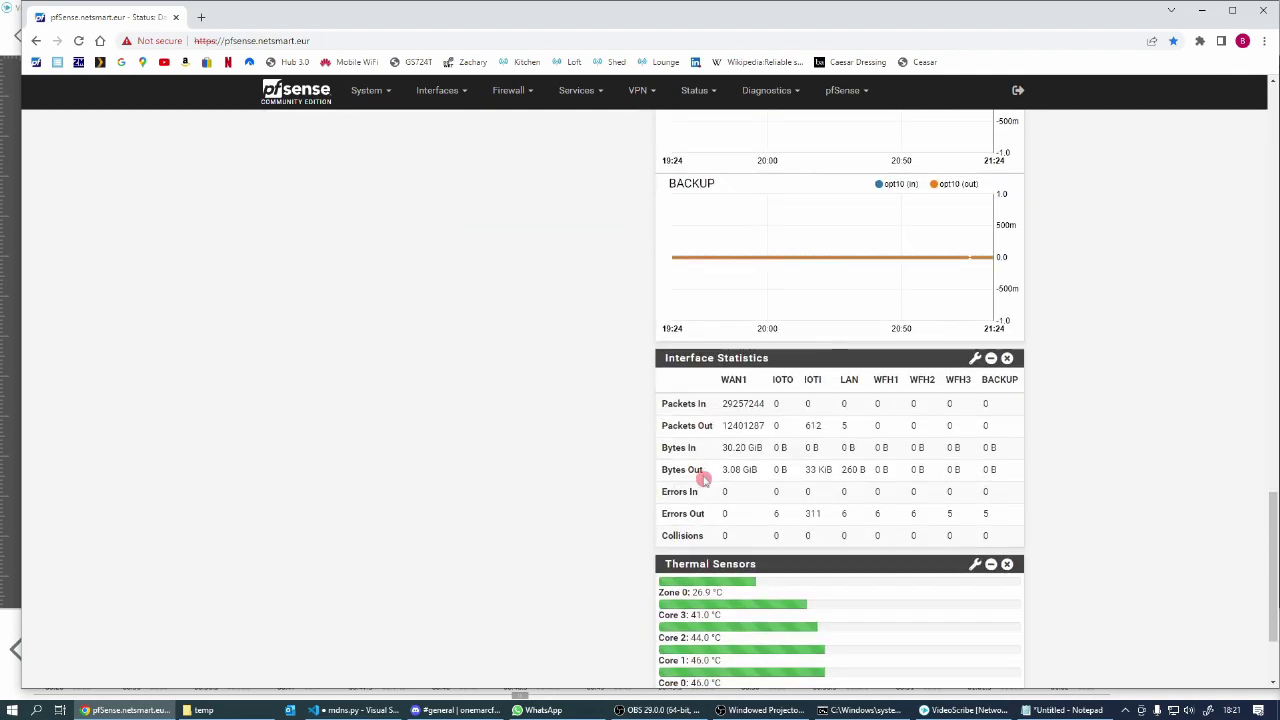
{"action": "scroll", "coordinate": [704, 480], "scroll_direction": "up", "scroll_amount": 8}
{"action": "scroll", "coordinate": [704, 480], "scroll_direction": "up", "scroll_amount": 13}
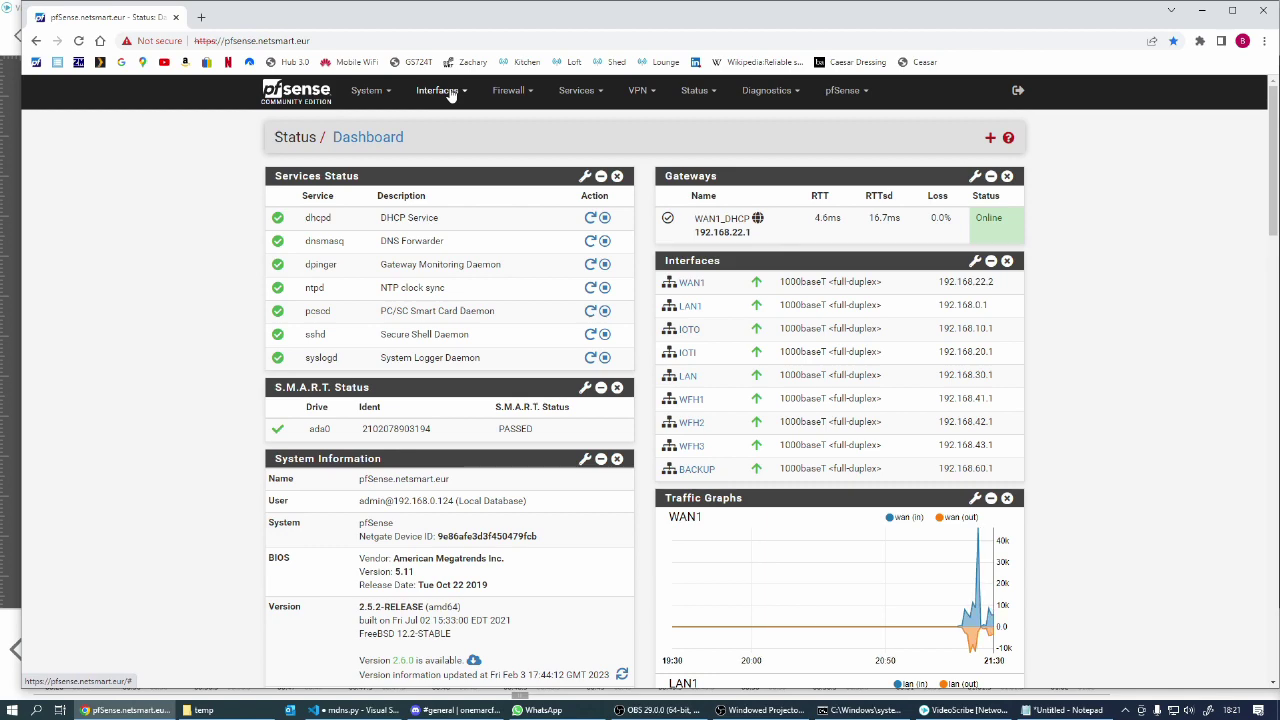
Add the CAMERA interface to the dashboard's Interfaces widget, save the widget settings and check the CAMERA entry.
{"action": "left_click", "coordinate": [975, 260]}
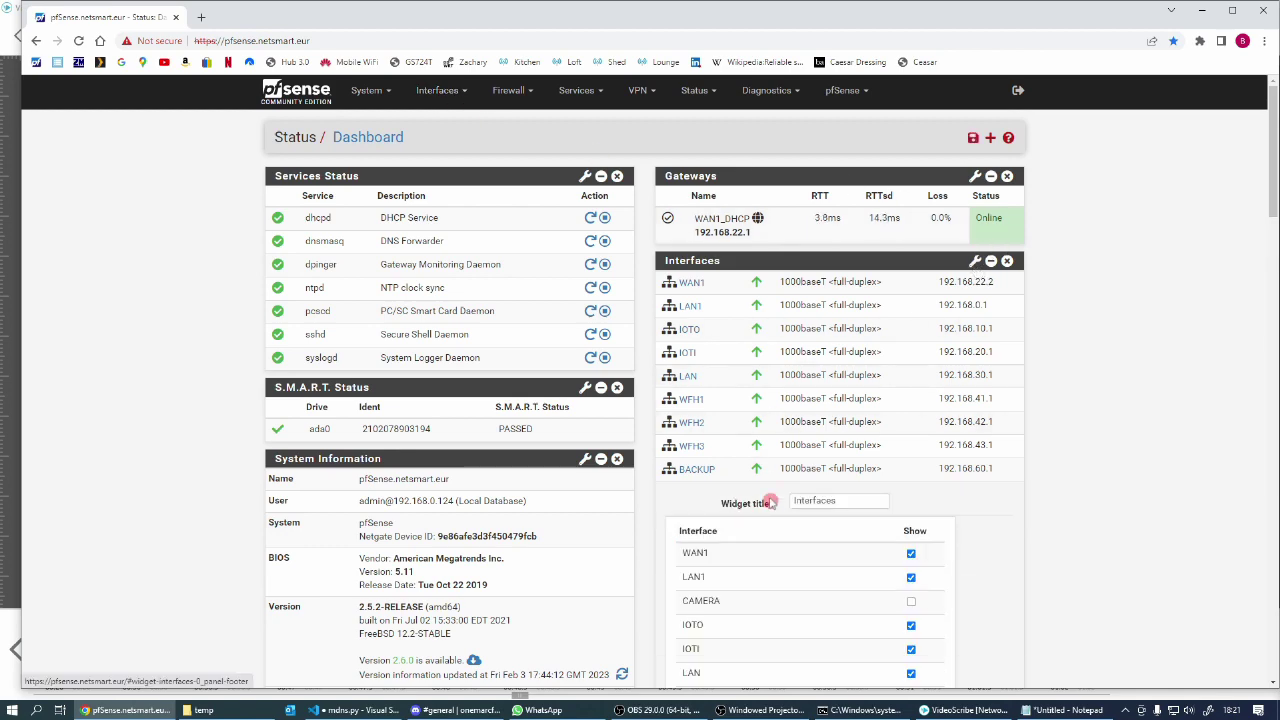
{"action": "scroll", "coordinate": [765, 483], "scroll_direction": "down", "scroll_amount": 2}
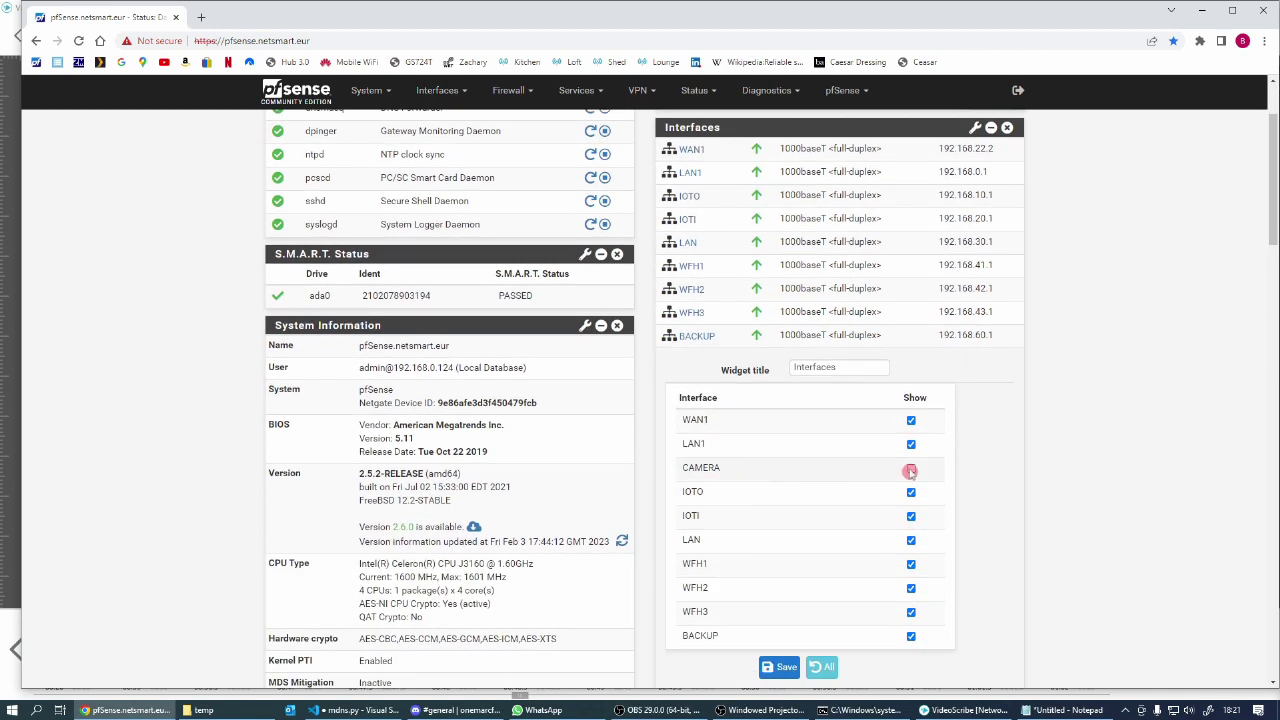
{"action": "scroll", "coordinate": [805, 573], "scroll_direction": "down", "scroll_amount": 3}
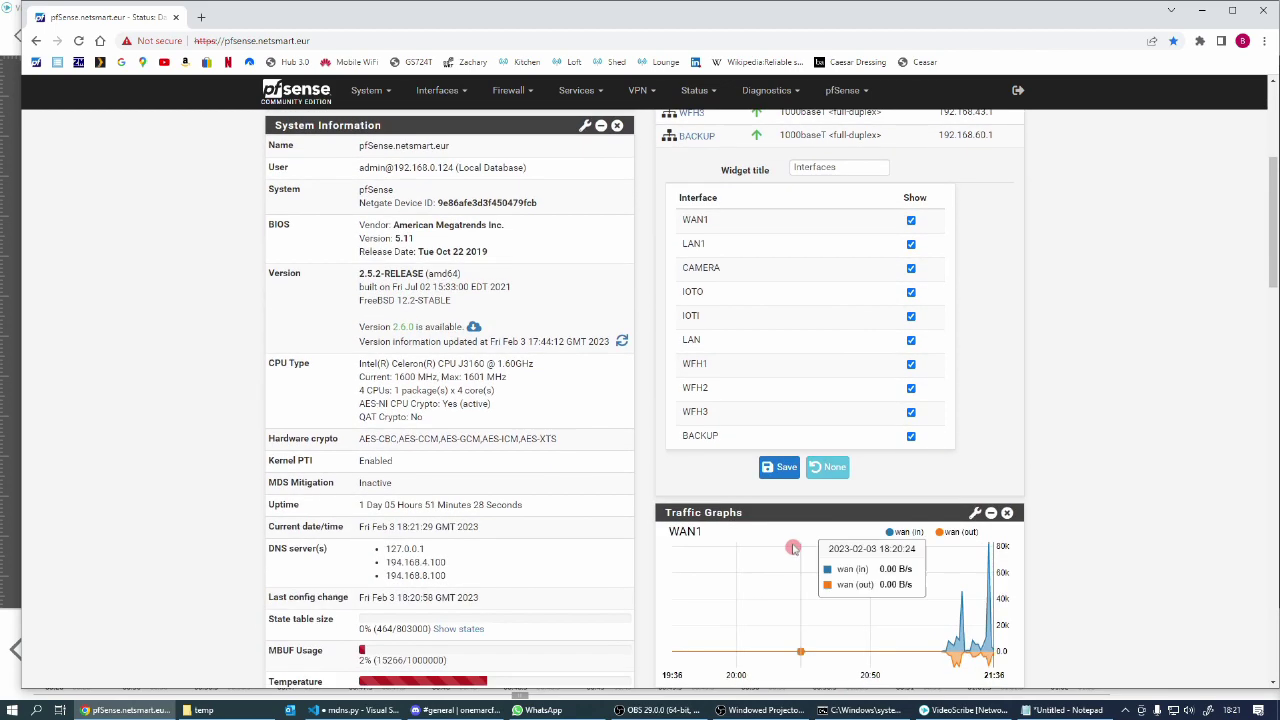
{"action": "left_click", "coordinate": [780, 467]}
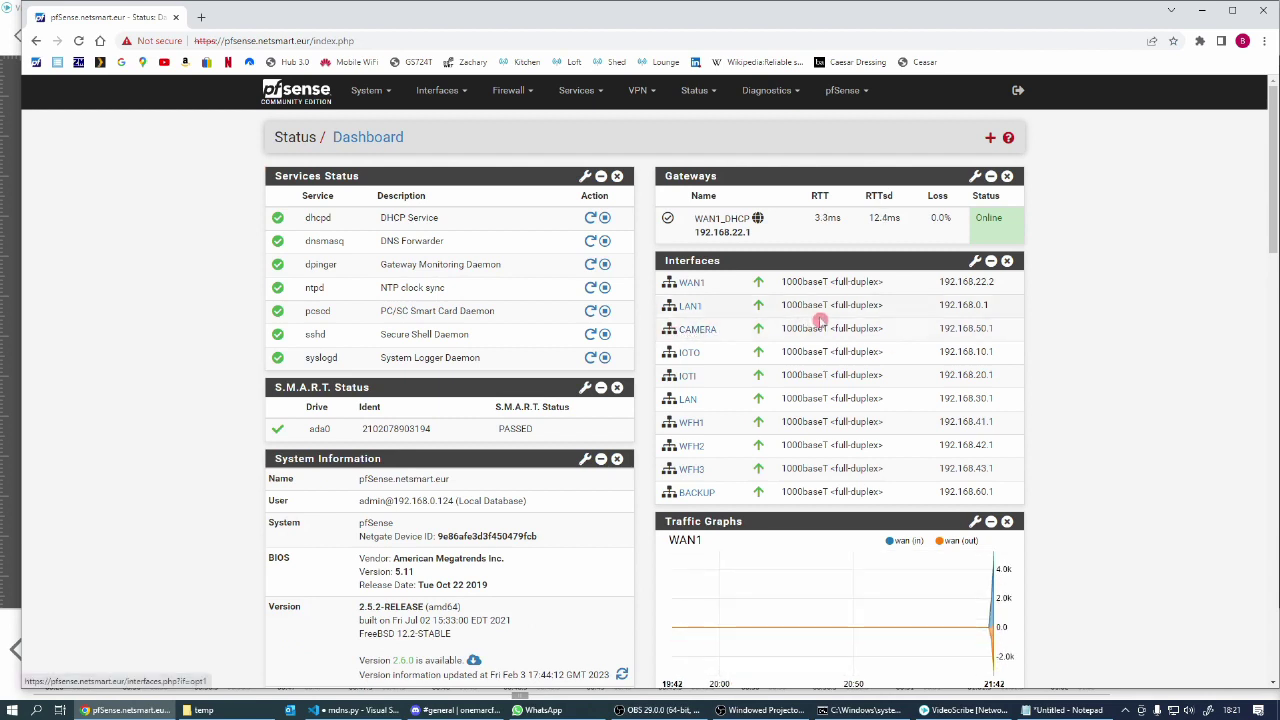
{"action": "left_click", "coordinate": [1002, 334]}
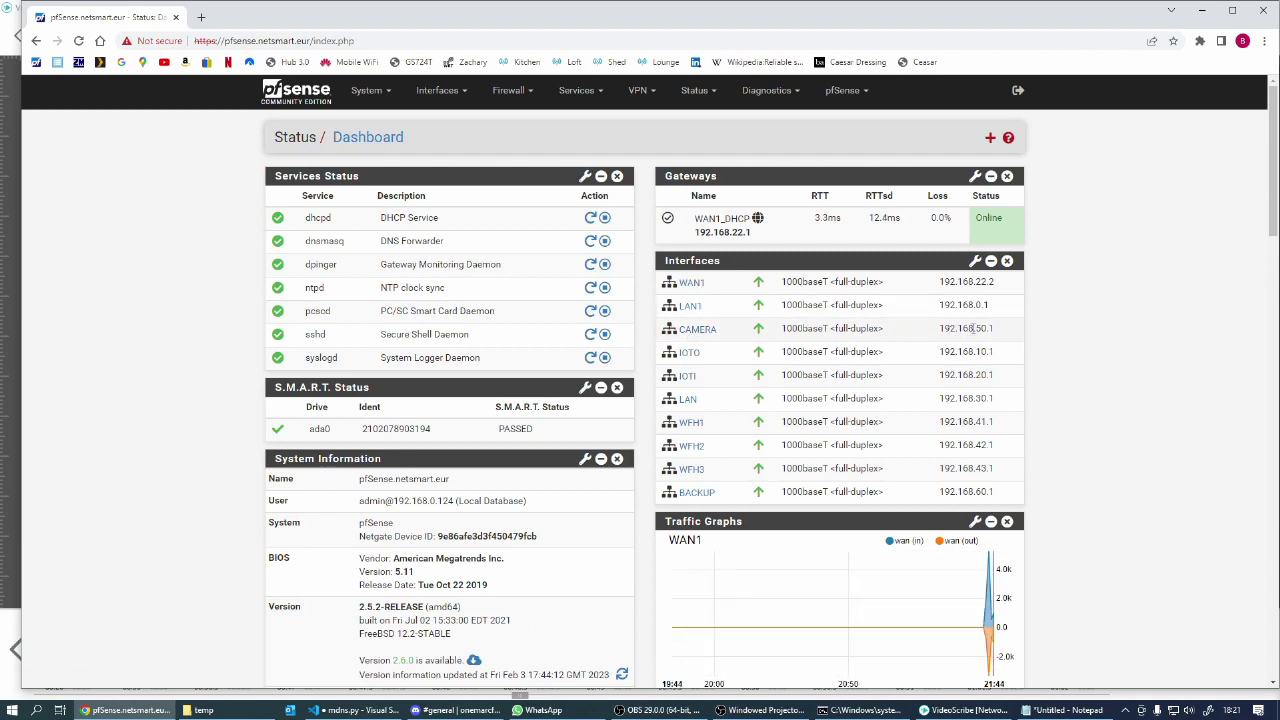
Open the interface assignments to review which network port the Camera interface uses.
{"action": "left_click", "coordinate": [441, 91]}
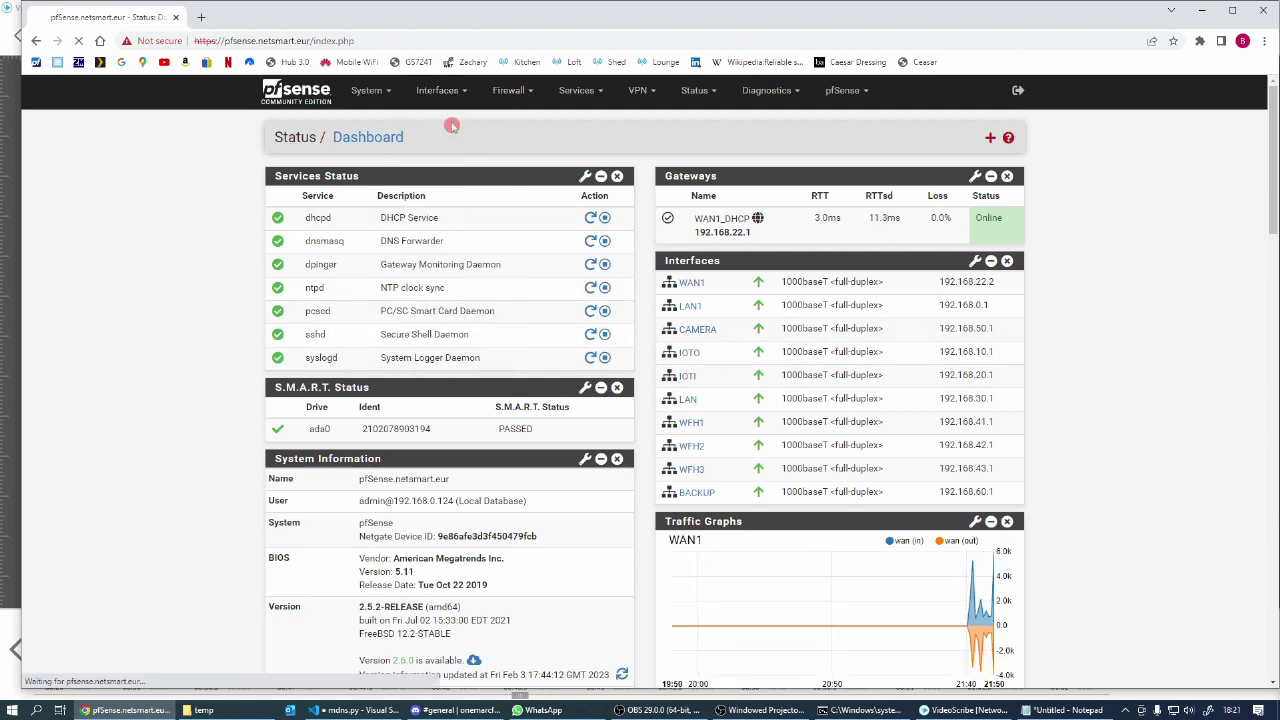
{"action": "left_click", "coordinate": [451, 126]}
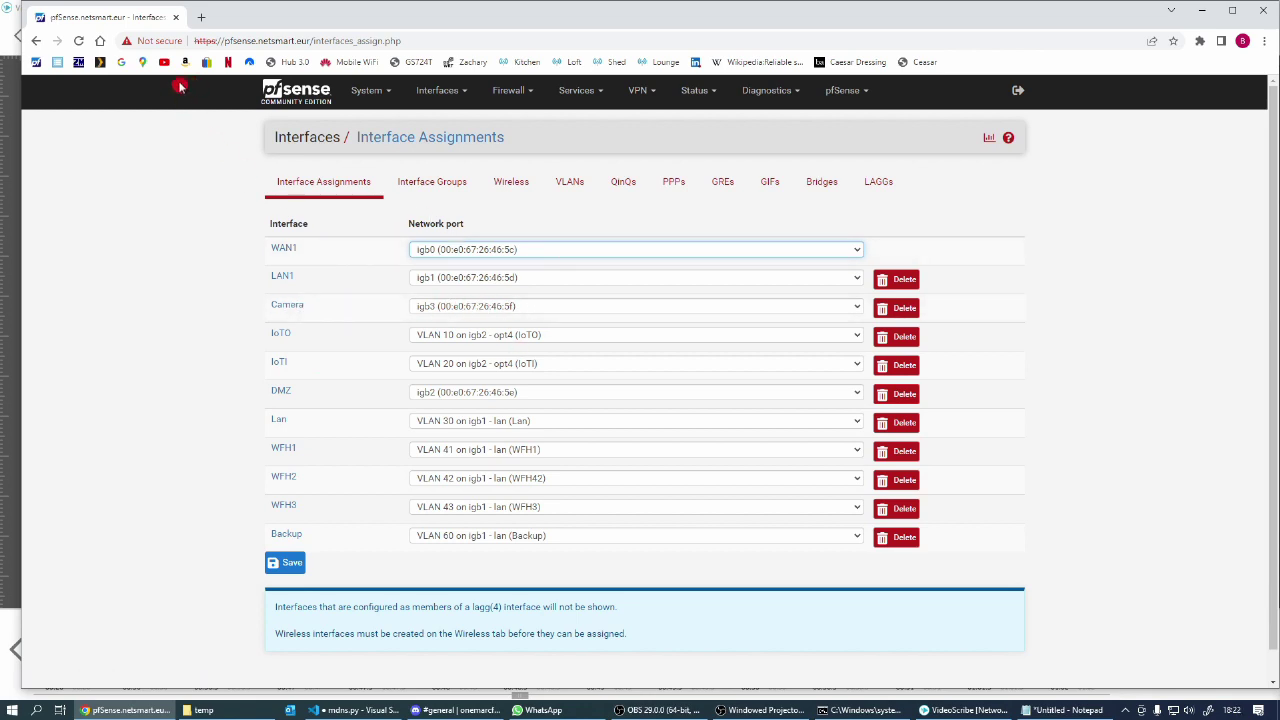
{"action": "left_click", "coordinate": [240, 40]}
{"action": "type", "text": "http://"}
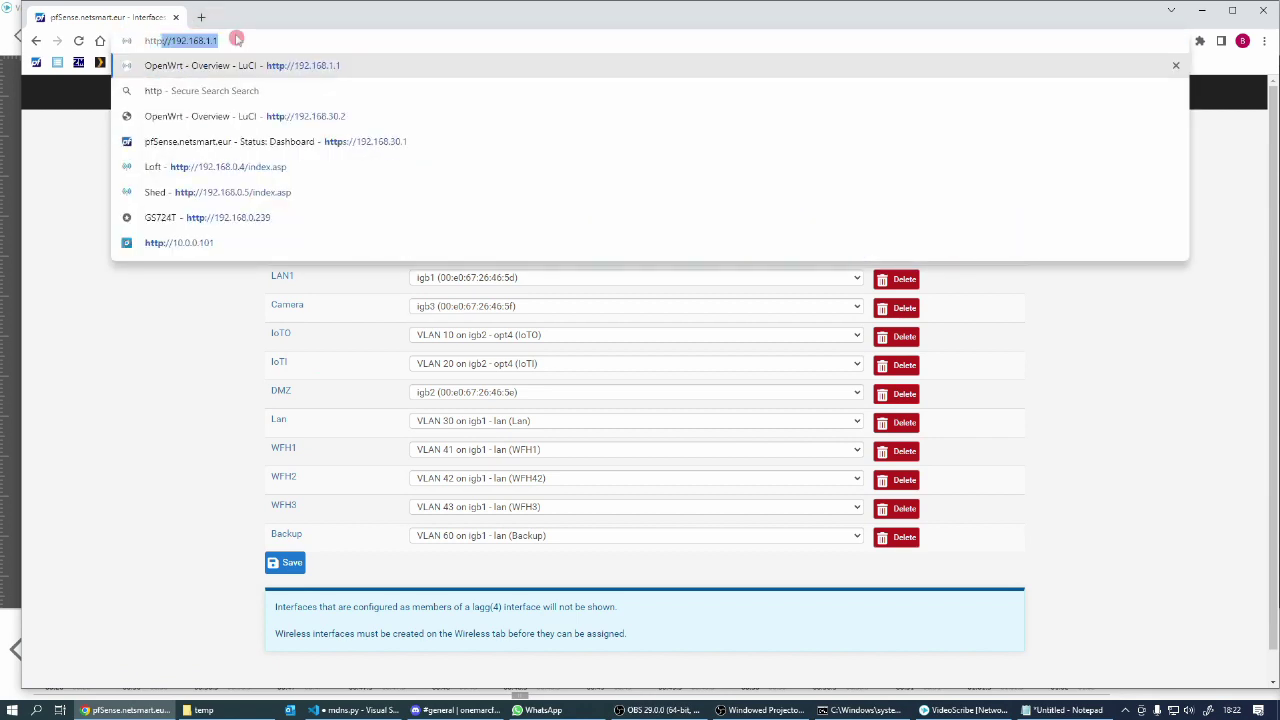
{"action": "type", "text": "192."}
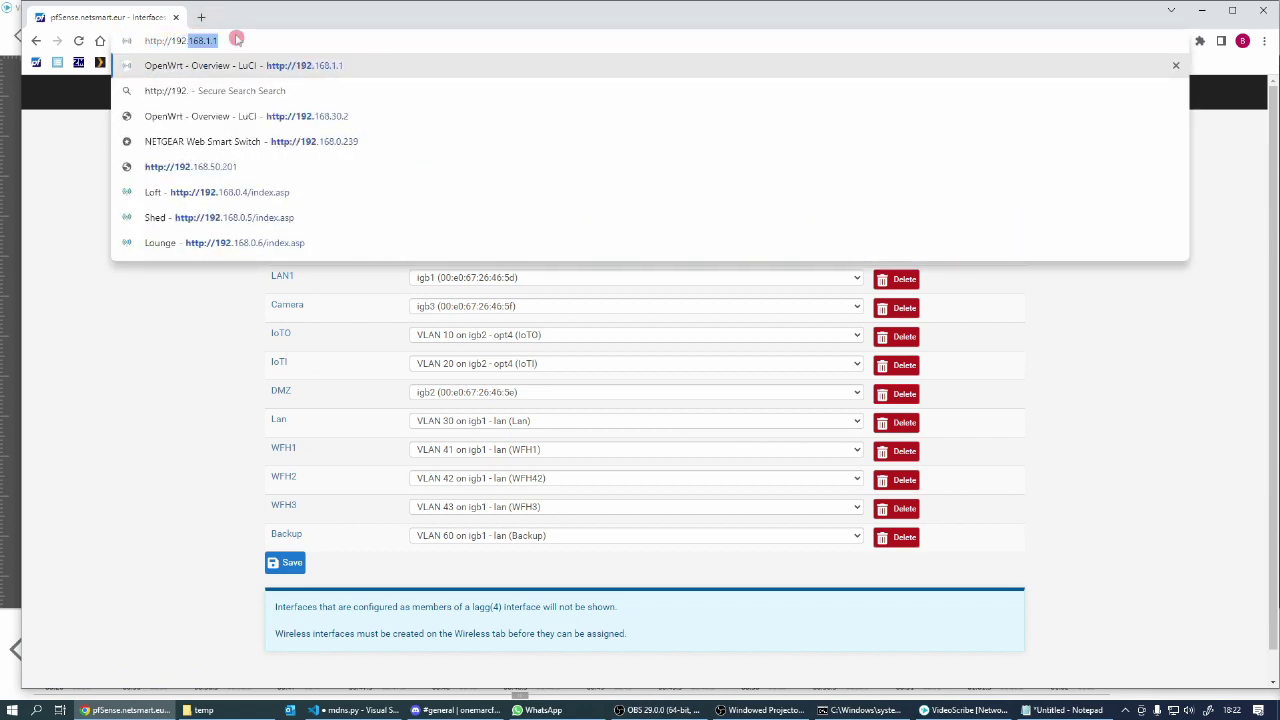
{"action": "type", "text": "168.0."}
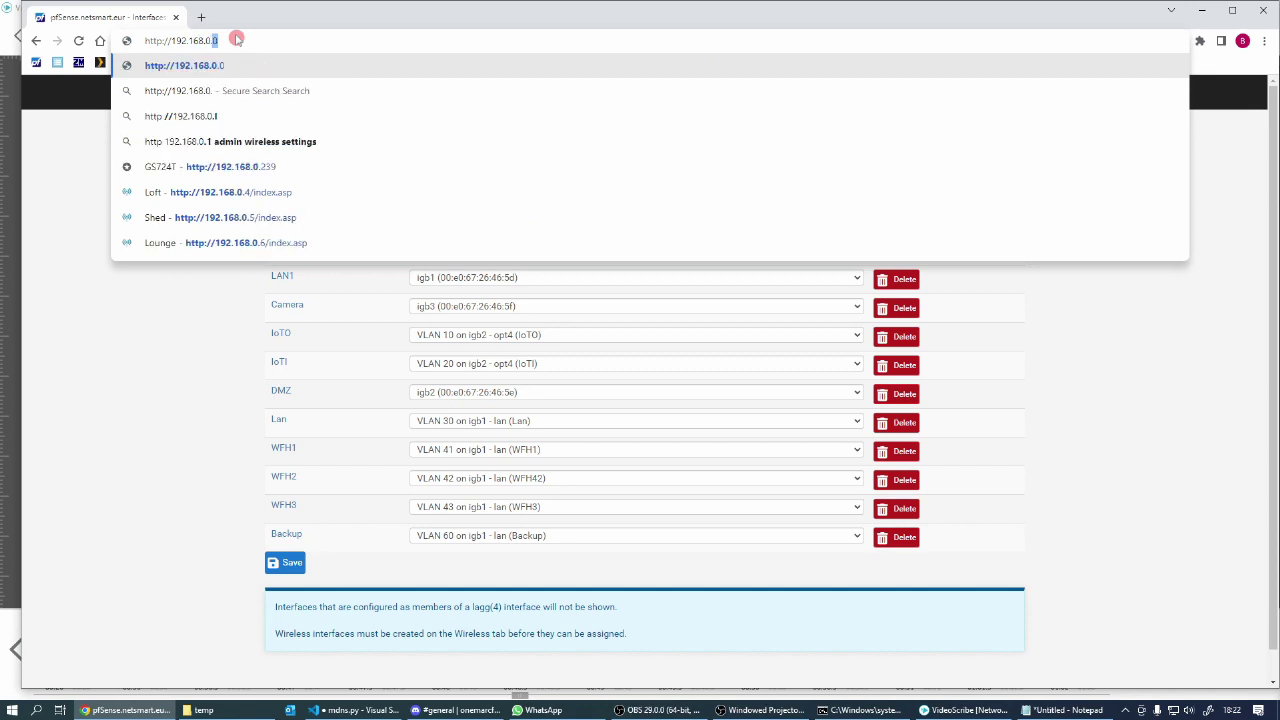
{"action": "type", "text": "239"}
{"action": "key", "text": "Return"}
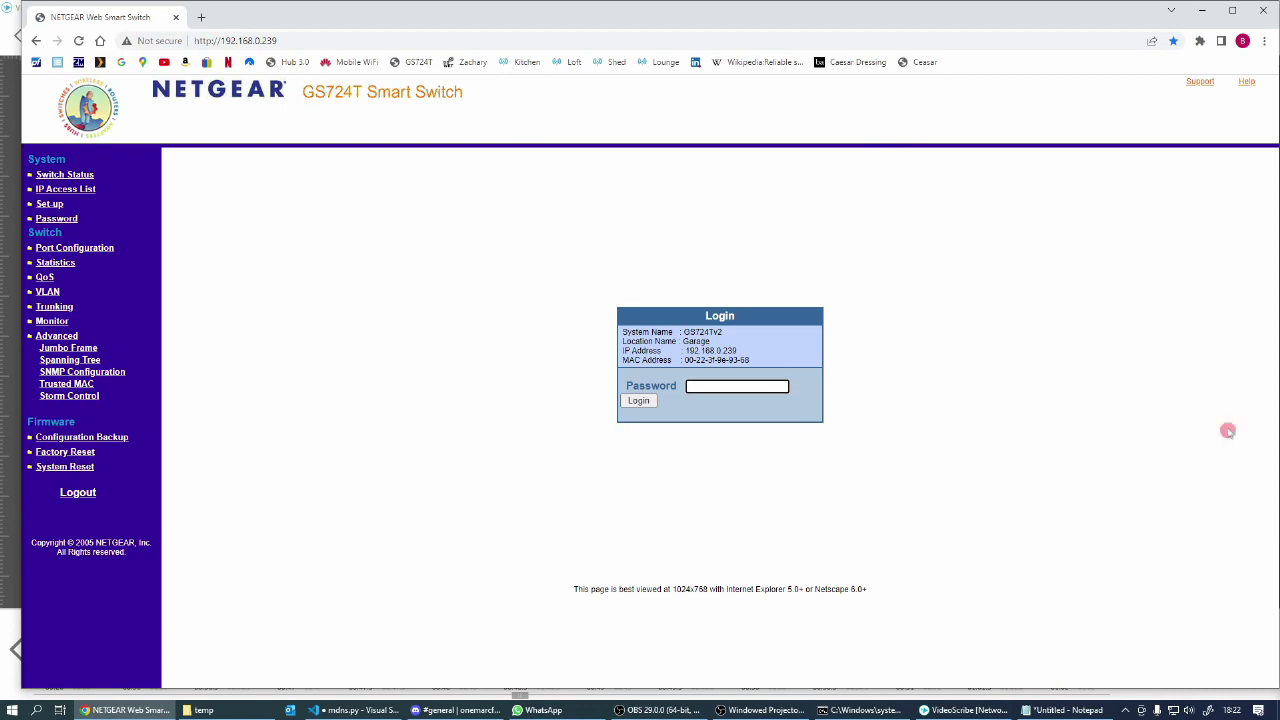
{"action": "type", "text": "••••••"}
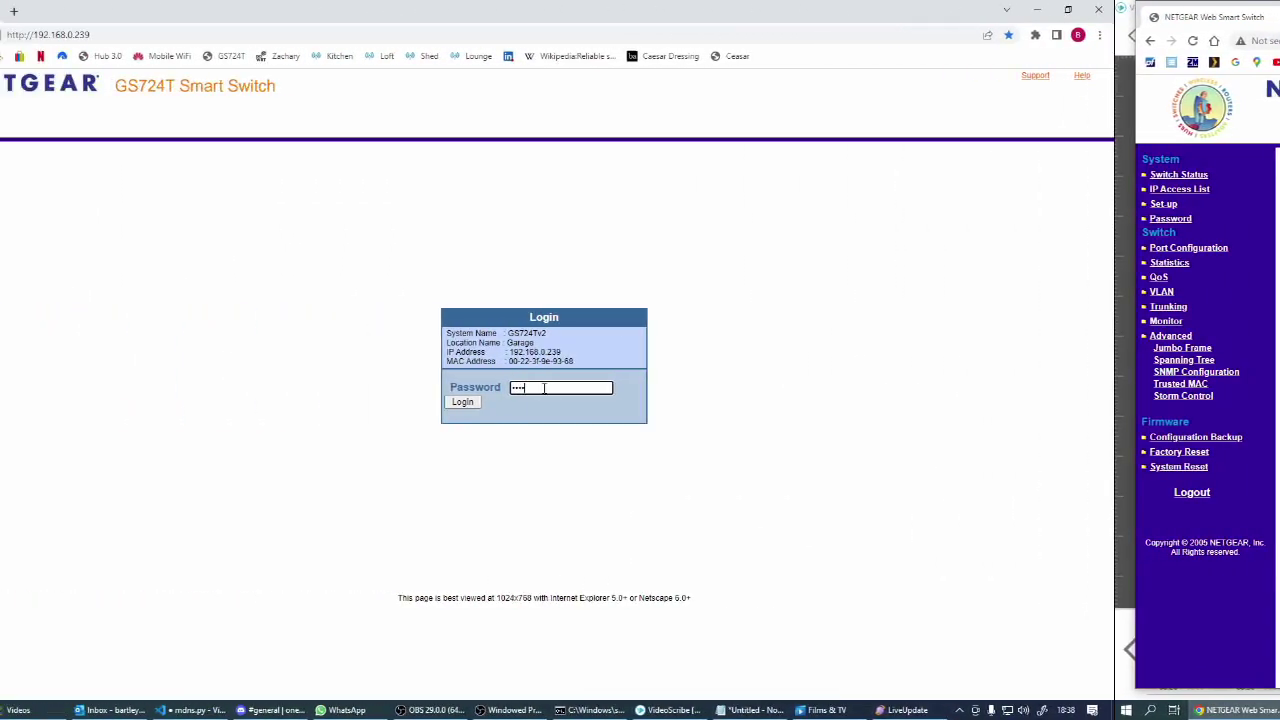
{"action": "key", "text": "Return"}
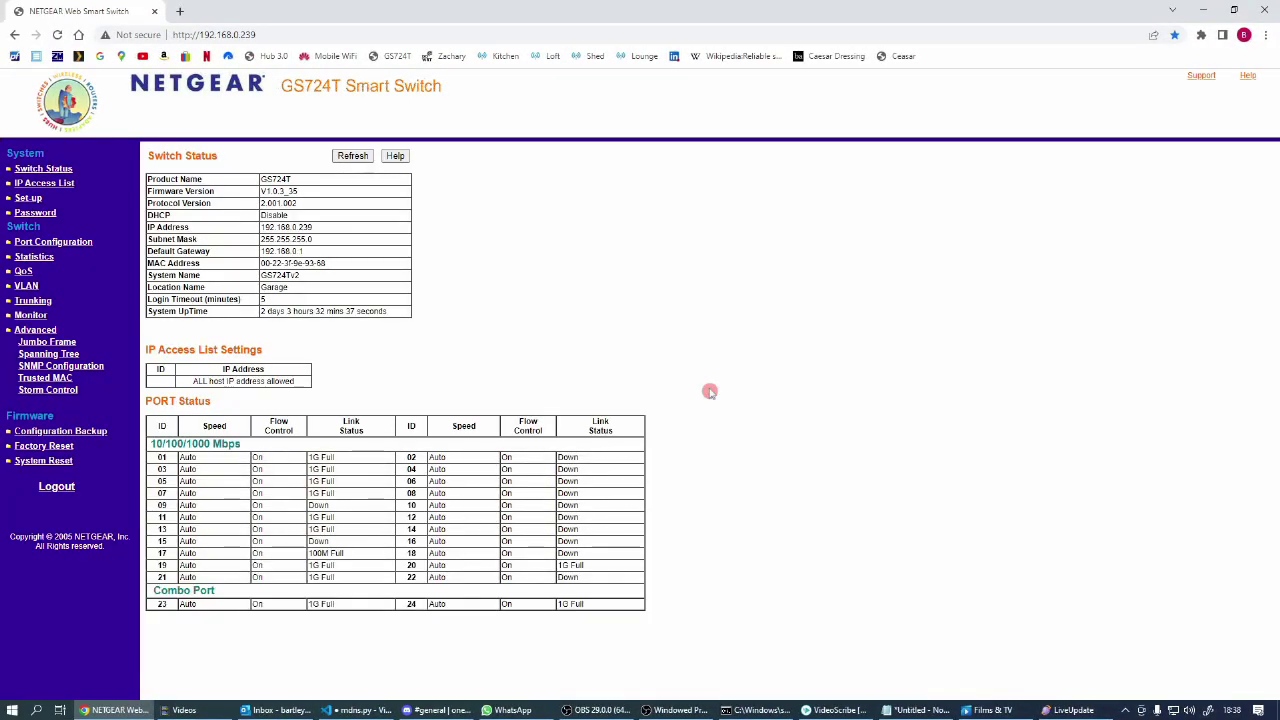
Review the switch's VLAN membership, set port 05 in VLAN 50 to untag egress packets and apply the change.
{"action": "scroll", "coordinate": [359, 488], "scroll_direction": "down", "scroll_amount": 1}
{"action": "scroll", "coordinate": [359, 488], "scroll_direction": "down", "scroll_amount": 4}
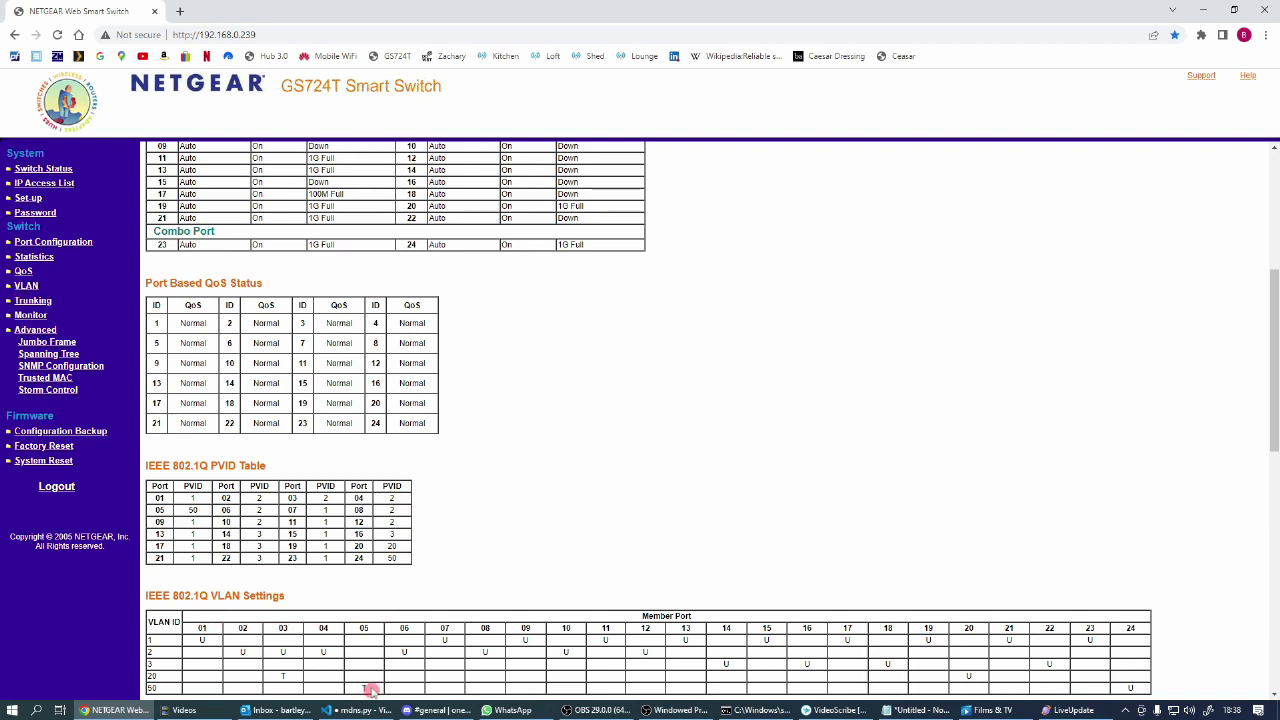
{"action": "left_click", "coordinate": [26, 286]}
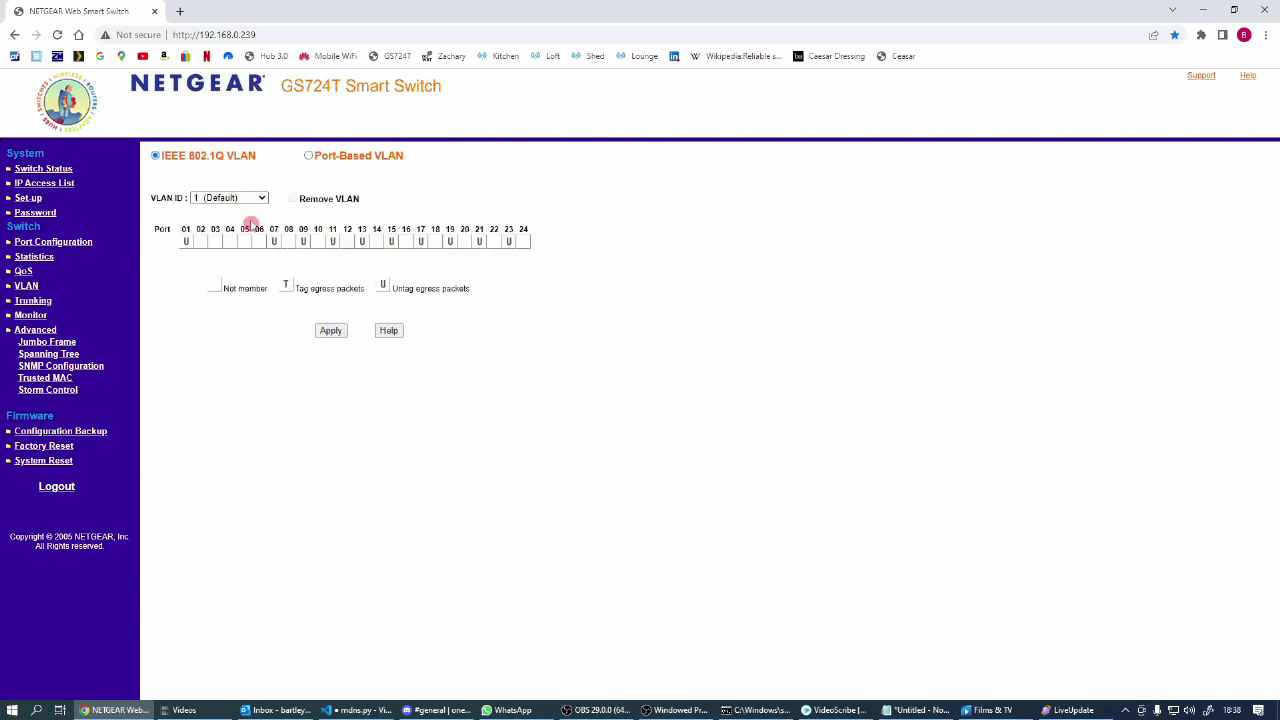
{"action": "left_click", "coordinate": [258, 198]}
{"action": "left_click", "coordinate": [218, 252]}
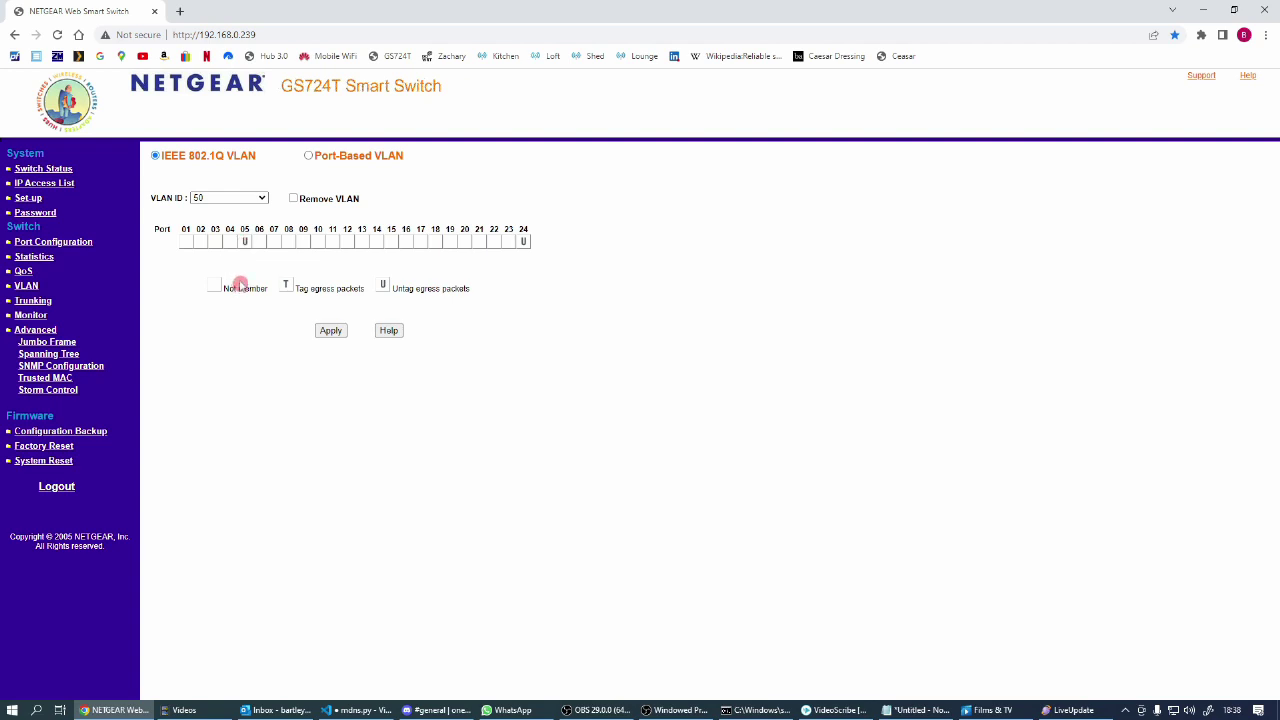
{"action": "left_click", "coordinate": [331, 333]}
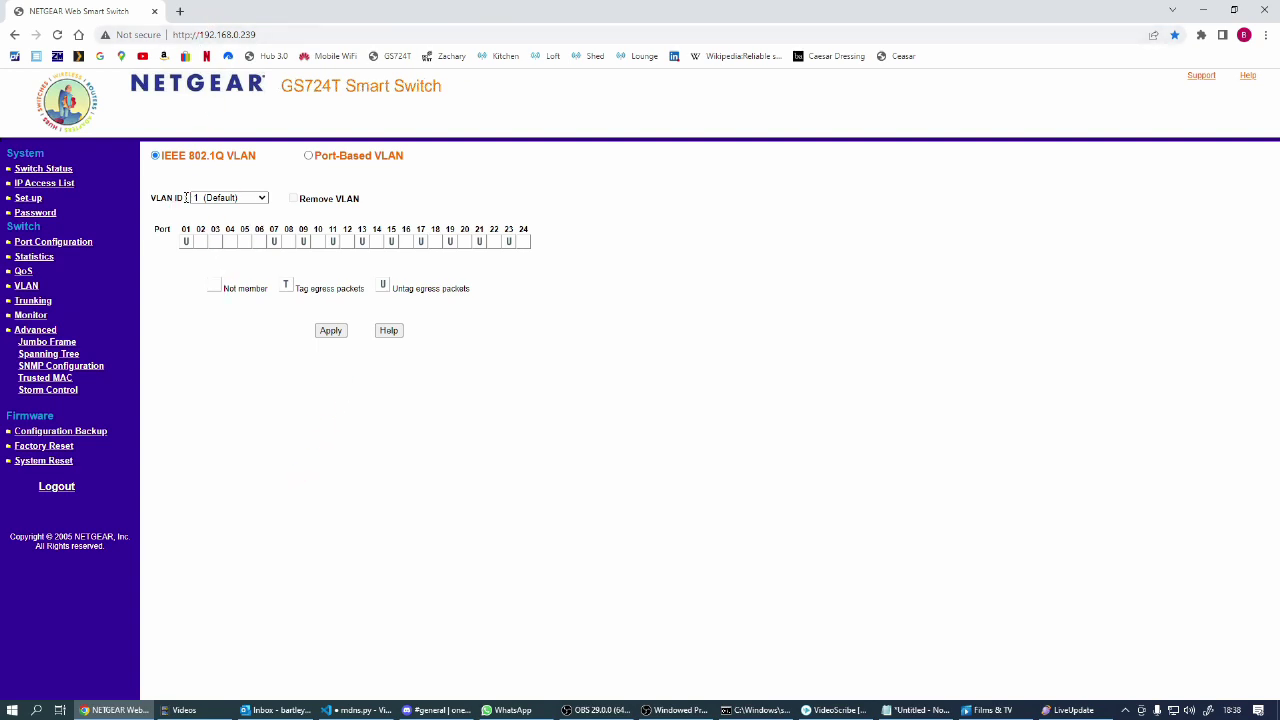
Check the IEEE 802.1Q PVID table and VLAN membership settings on the switch status page.
{"action": "left_click", "coordinate": [38, 170]}
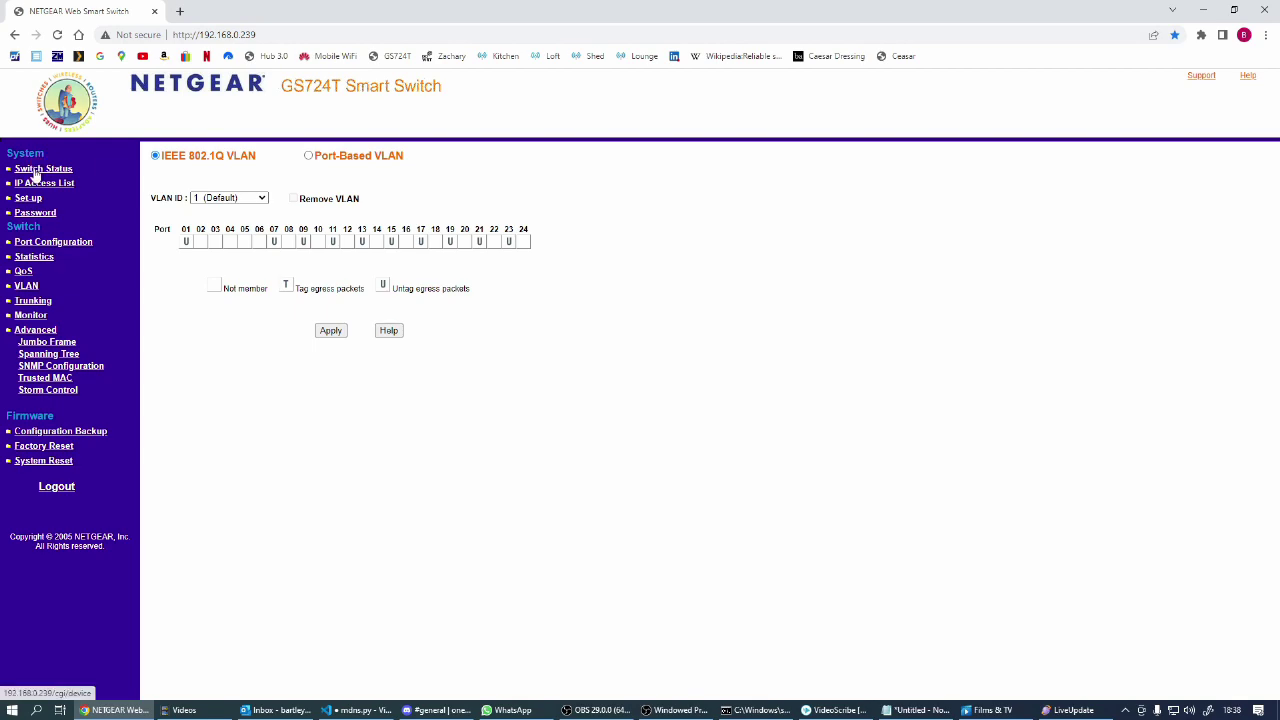
{"action": "scroll", "coordinate": [250, 514], "scroll_direction": "down", "scroll_amount": 4}
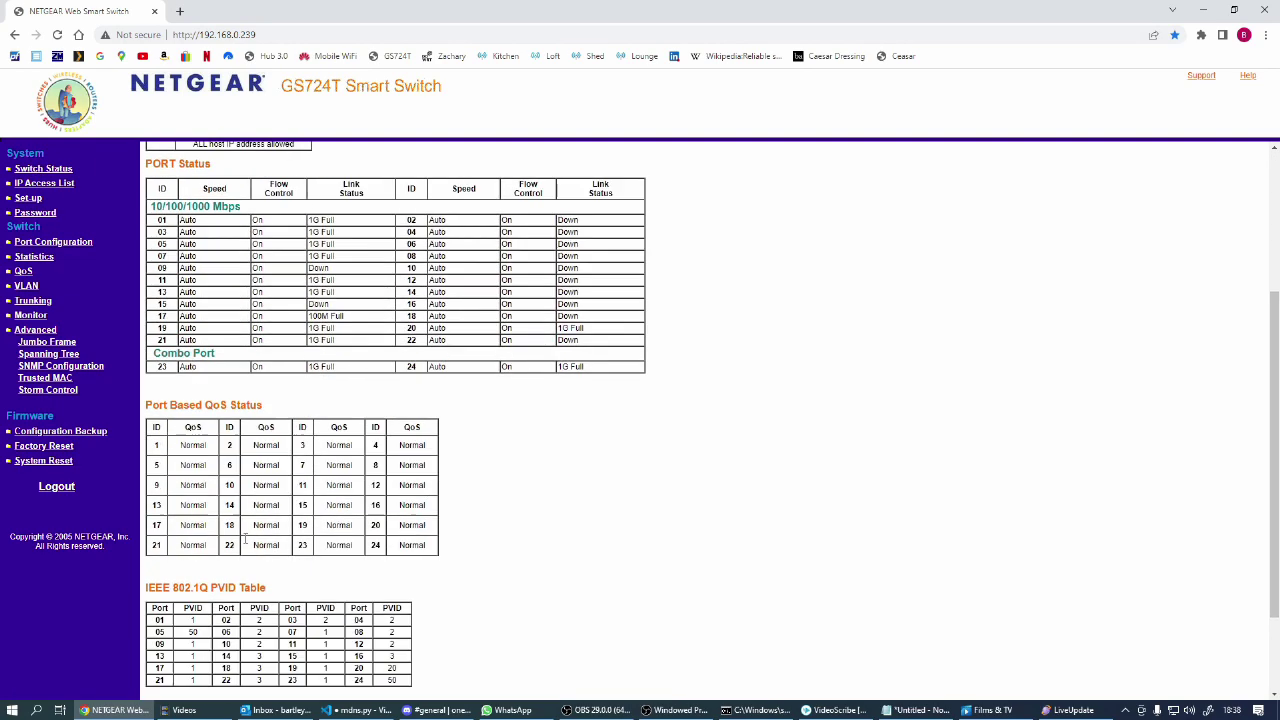
{"action": "scroll", "coordinate": [228, 515], "scroll_direction": "down", "scroll_amount": 2}
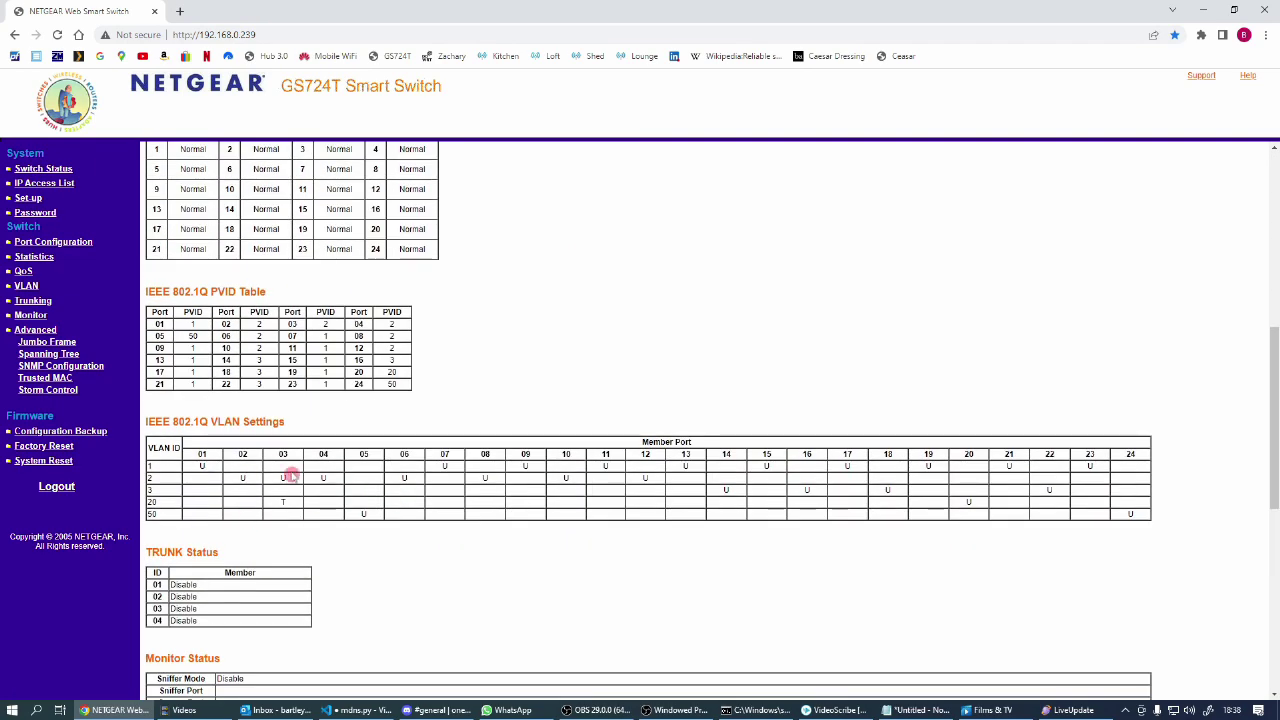
{"action": "left_click", "coordinate": [388, 481]}
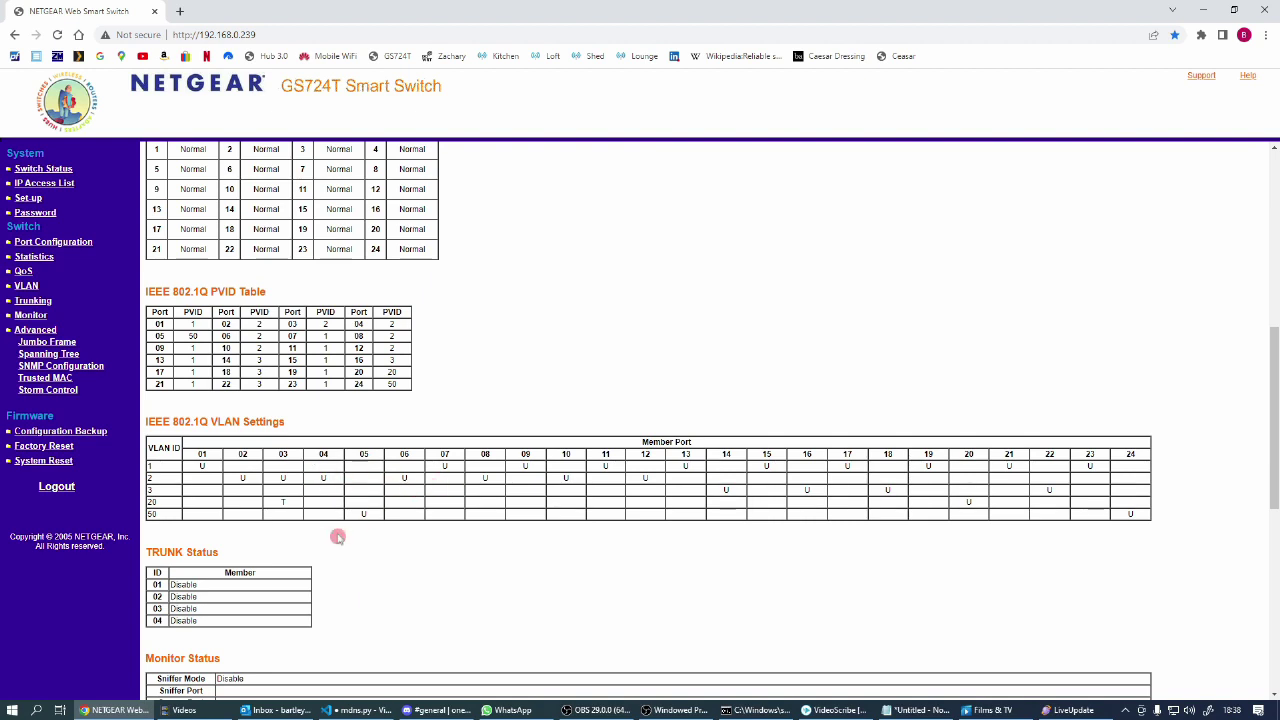